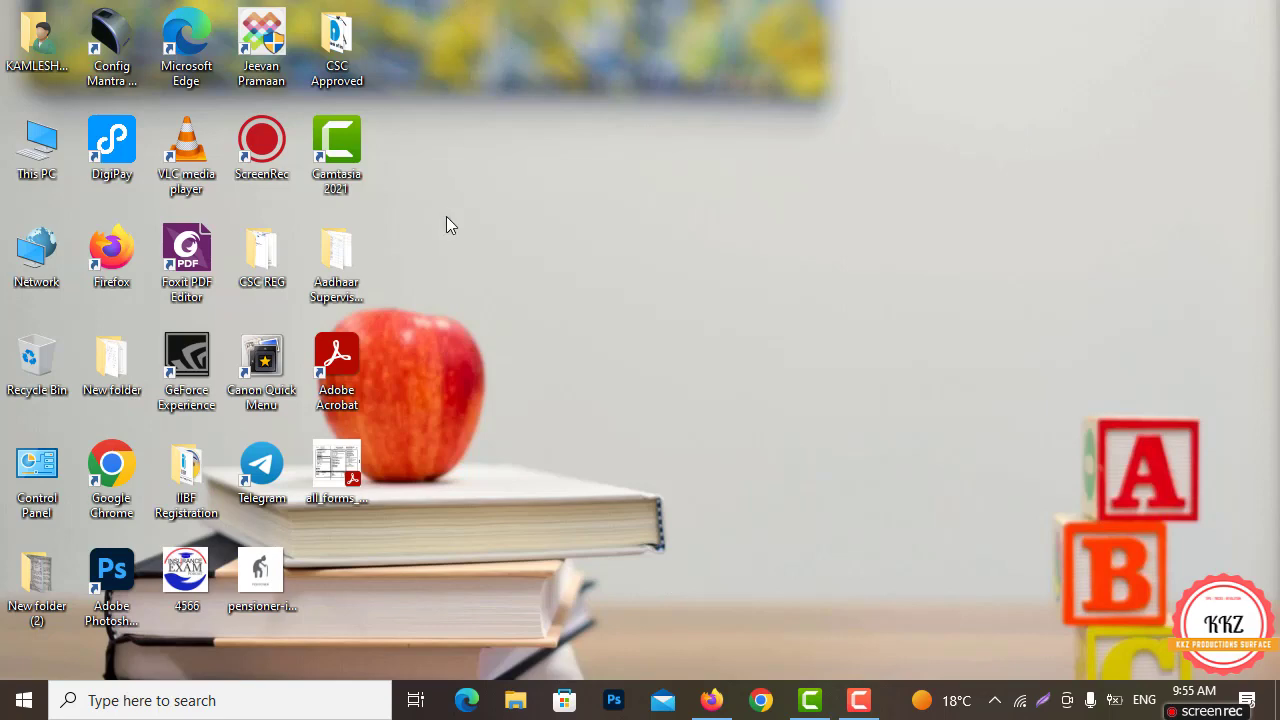
Switch to Firefox and open the crsorgi.gov.in website
{"action": "left_click", "coordinate": [711, 700]}
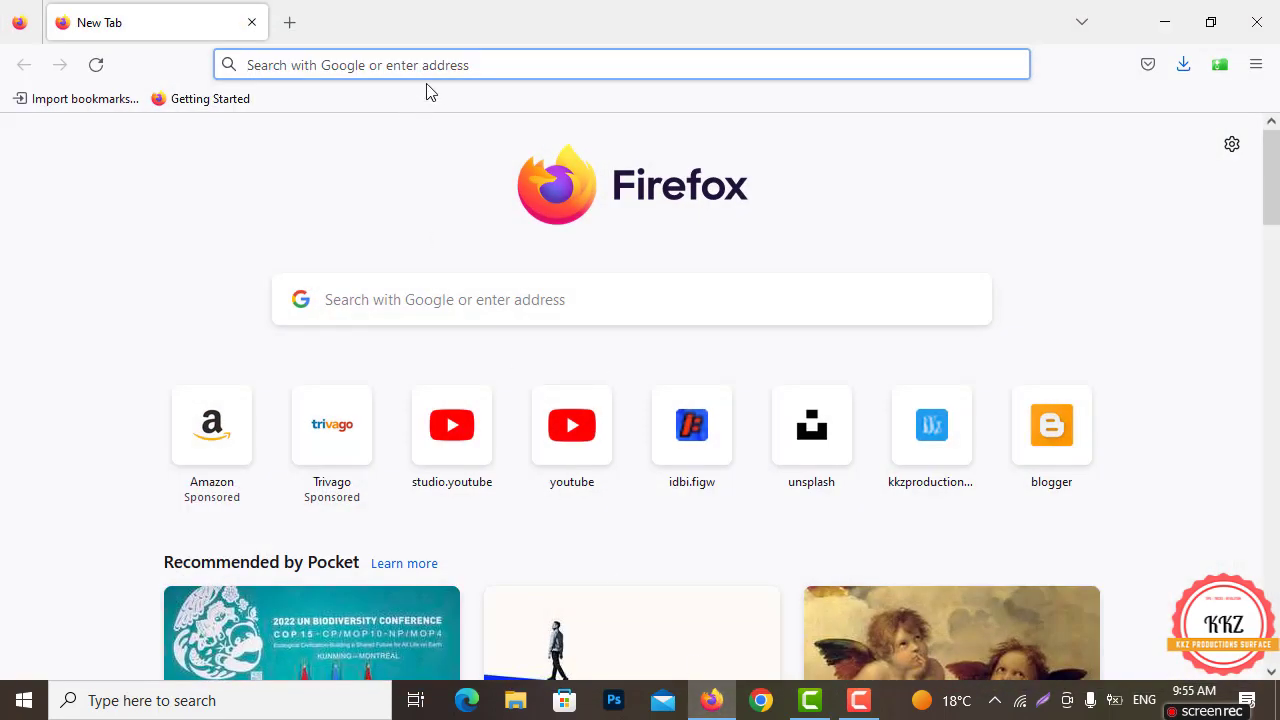
{"action": "left_click", "coordinate": [361, 57]}
{"action": "type", "text": "g"}
{"action": "key", "text": "BackSpace"}
{"action": "key", "text": "BackSpace"}
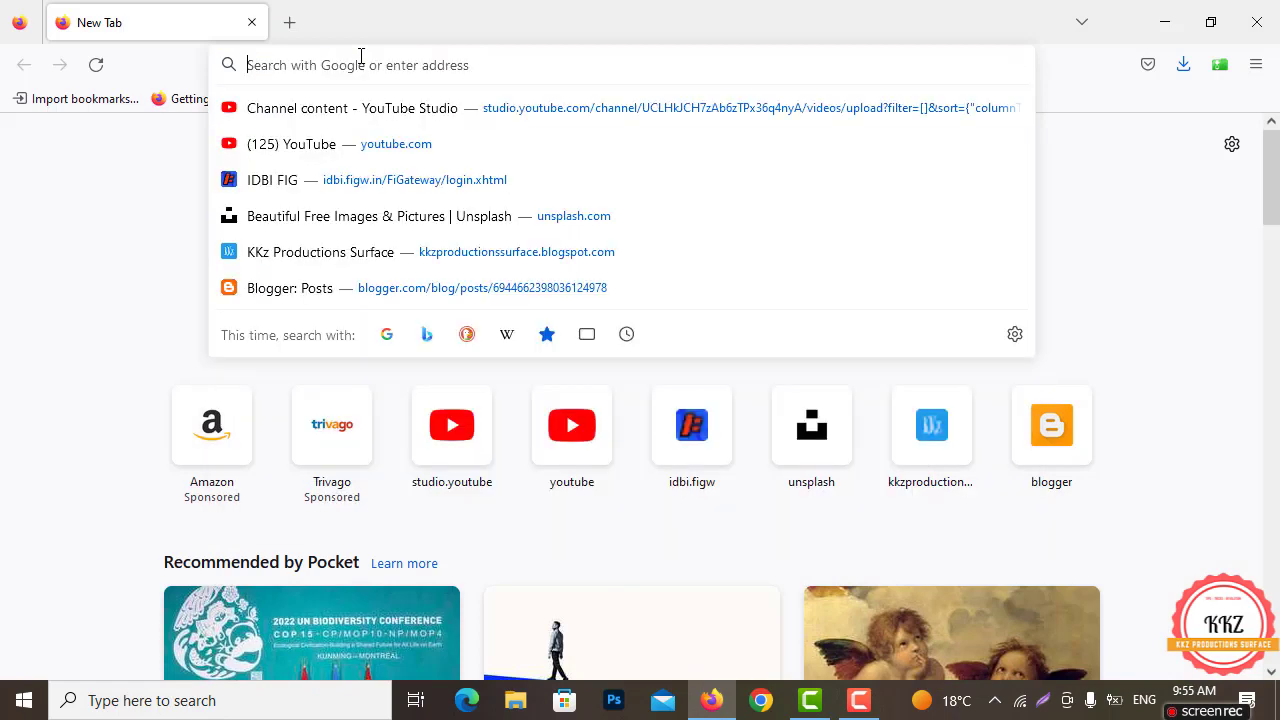
{"action": "type", "text": "cr"}
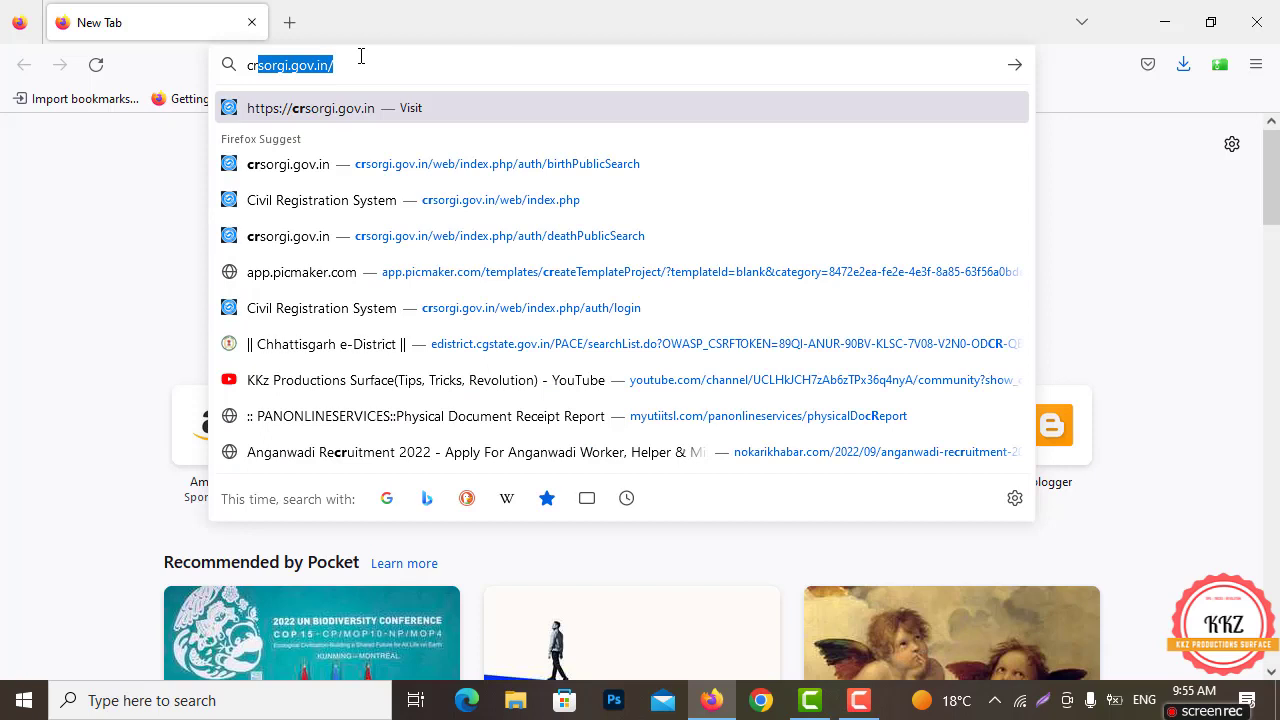
{"action": "key", "text": "Return"}
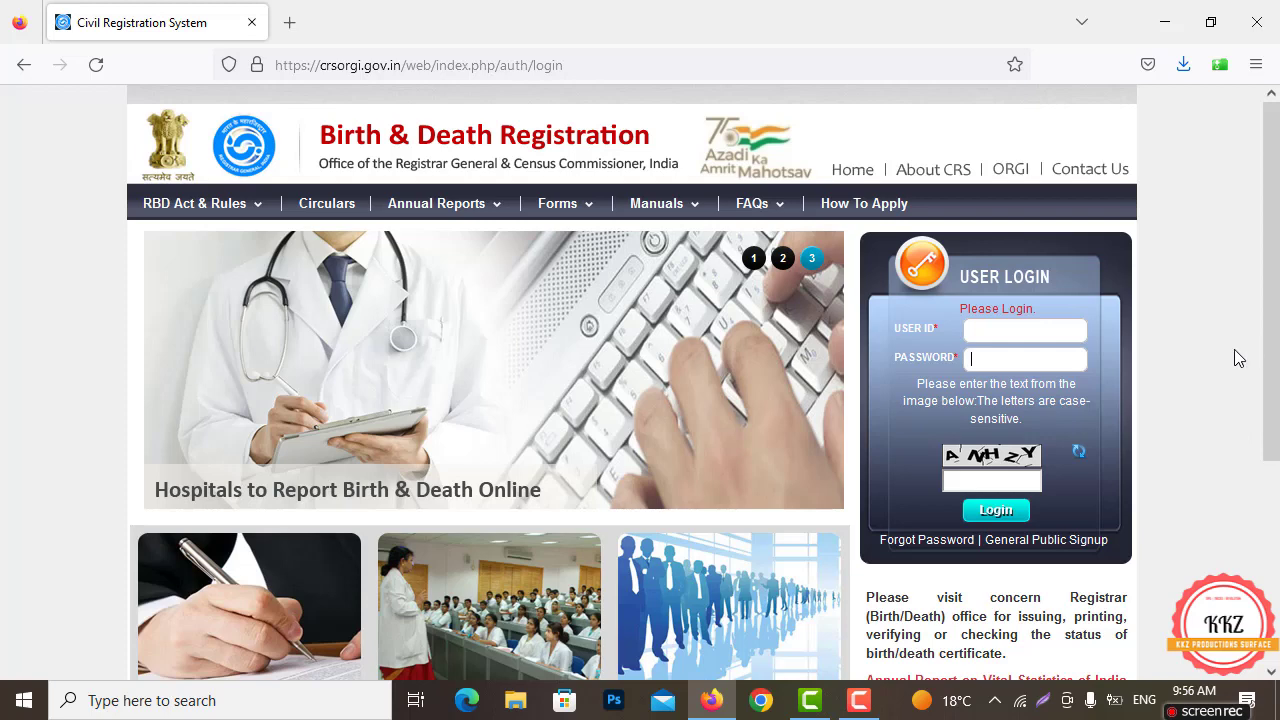
Fill in the account's user ID and password in the User Login form
{"action": "left_click", "coordinate": [1016, 334]}
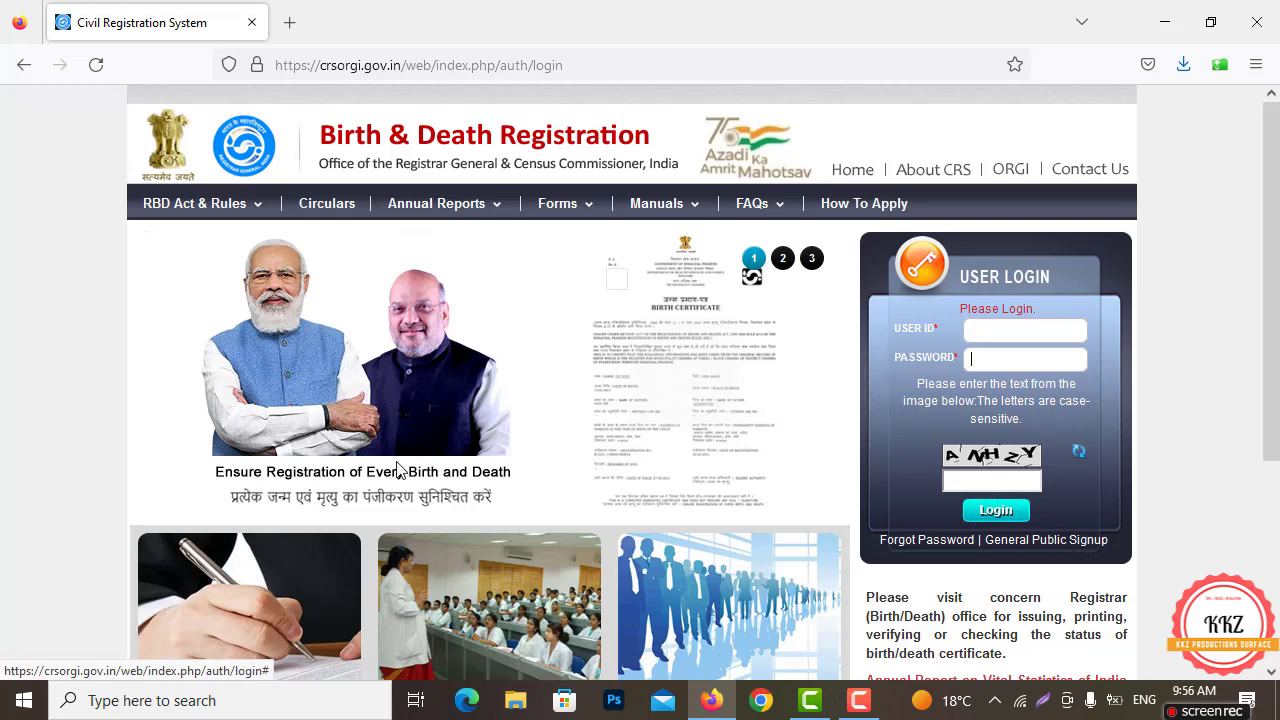
{"action": "left_click", "coordinate": [997, 332]}
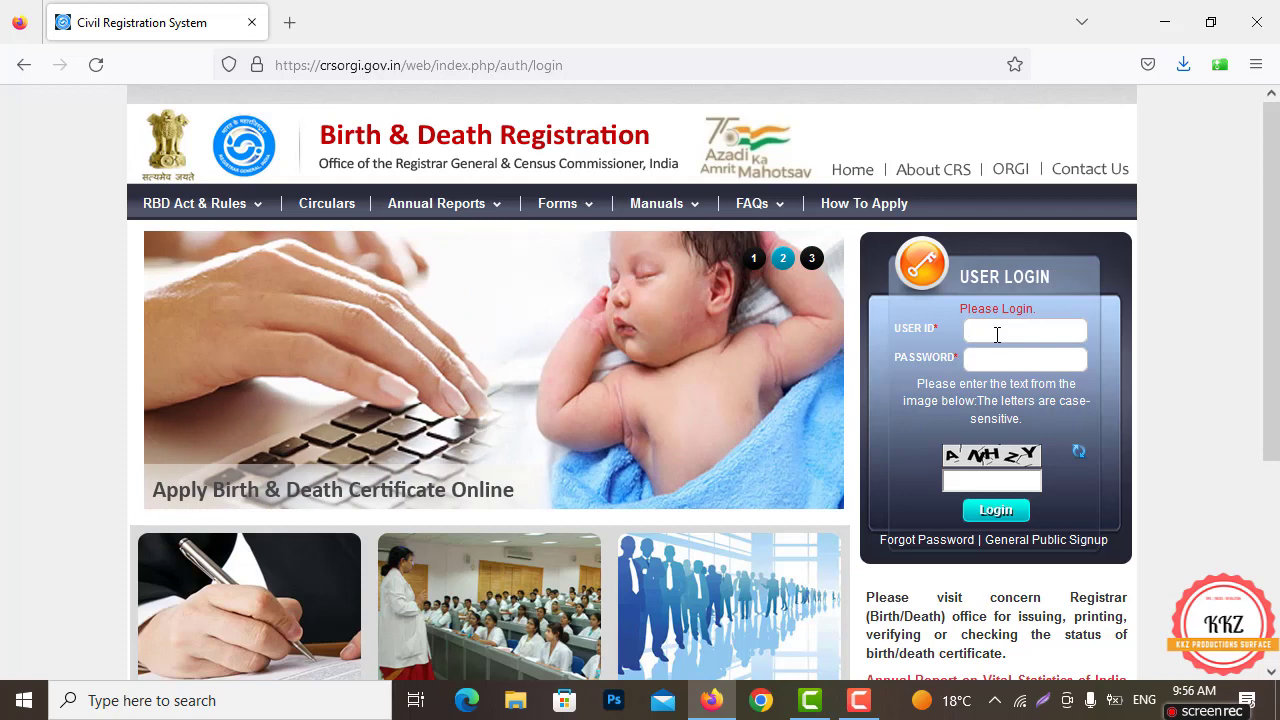
{"action": "key", "text": "ctrl+v"}
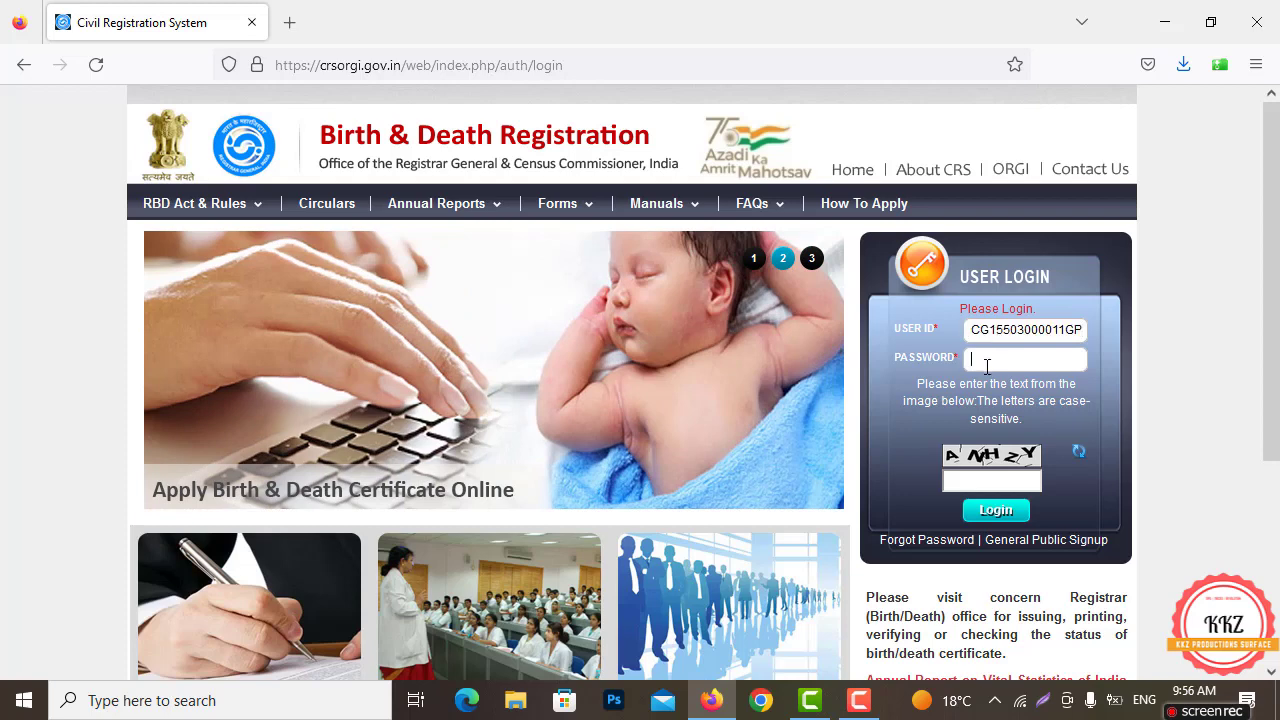
{"action": "type", "text": "•••••"}
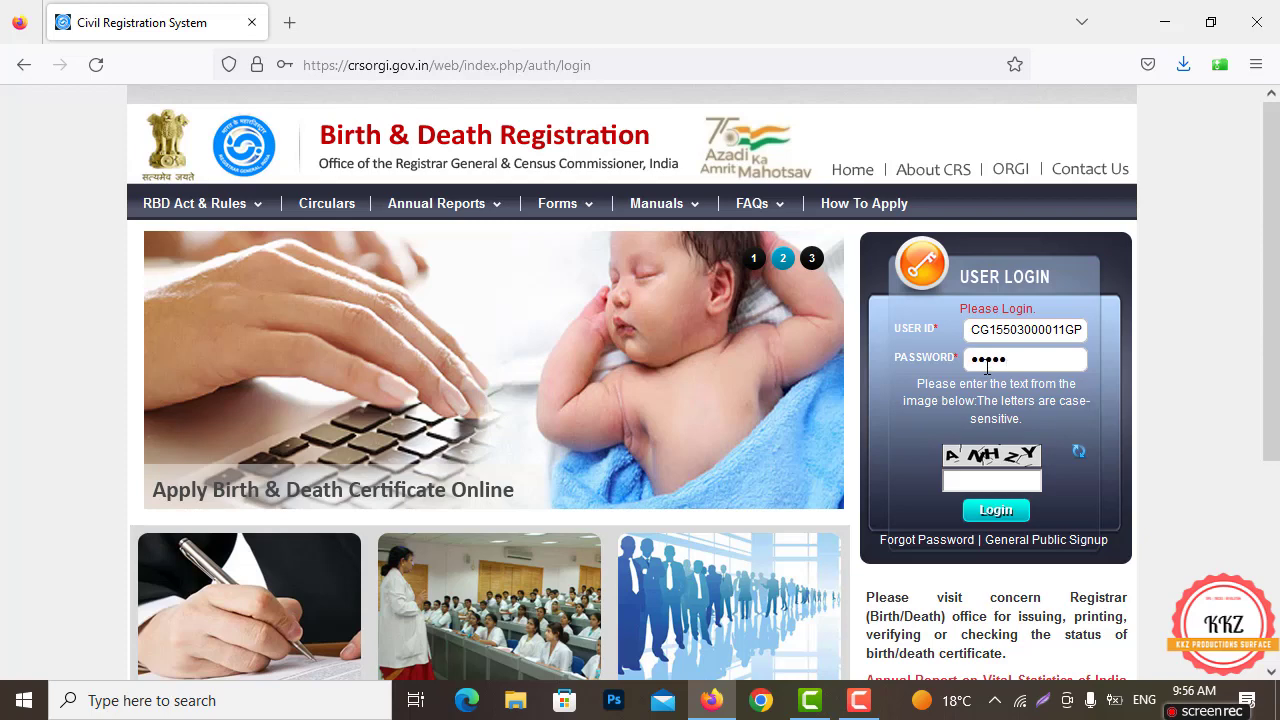
{"action": "type", "text": "•••••"}
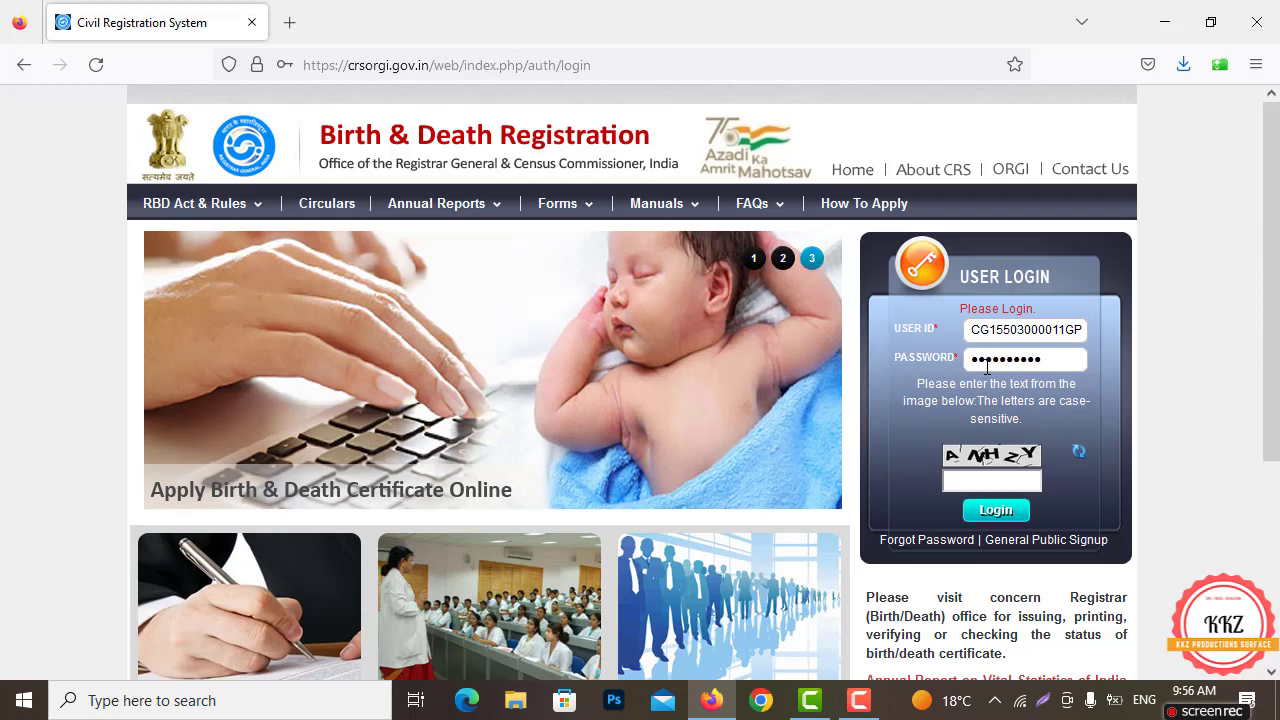
Enter the captcha text from the image, log in, and decline saving the login in the browser
{"action": "left_click", "coordinate": [989, 482]}
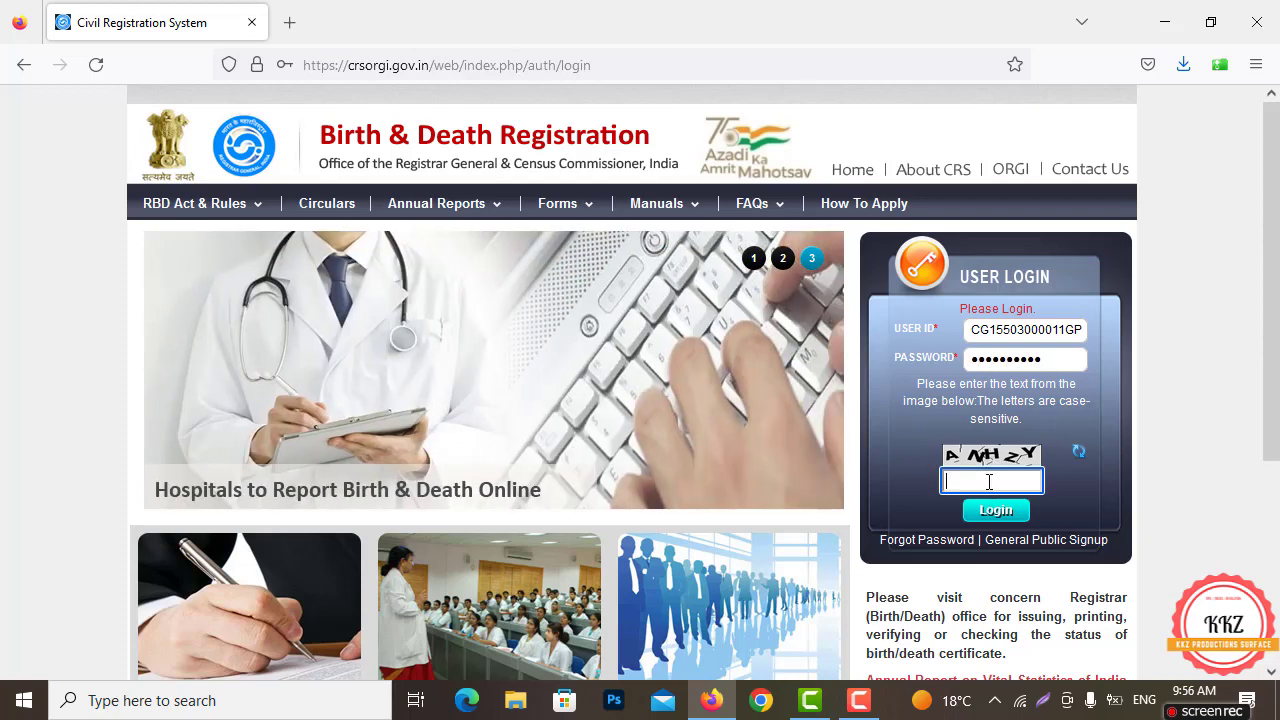
{"action": "key", "text": "Tab"}
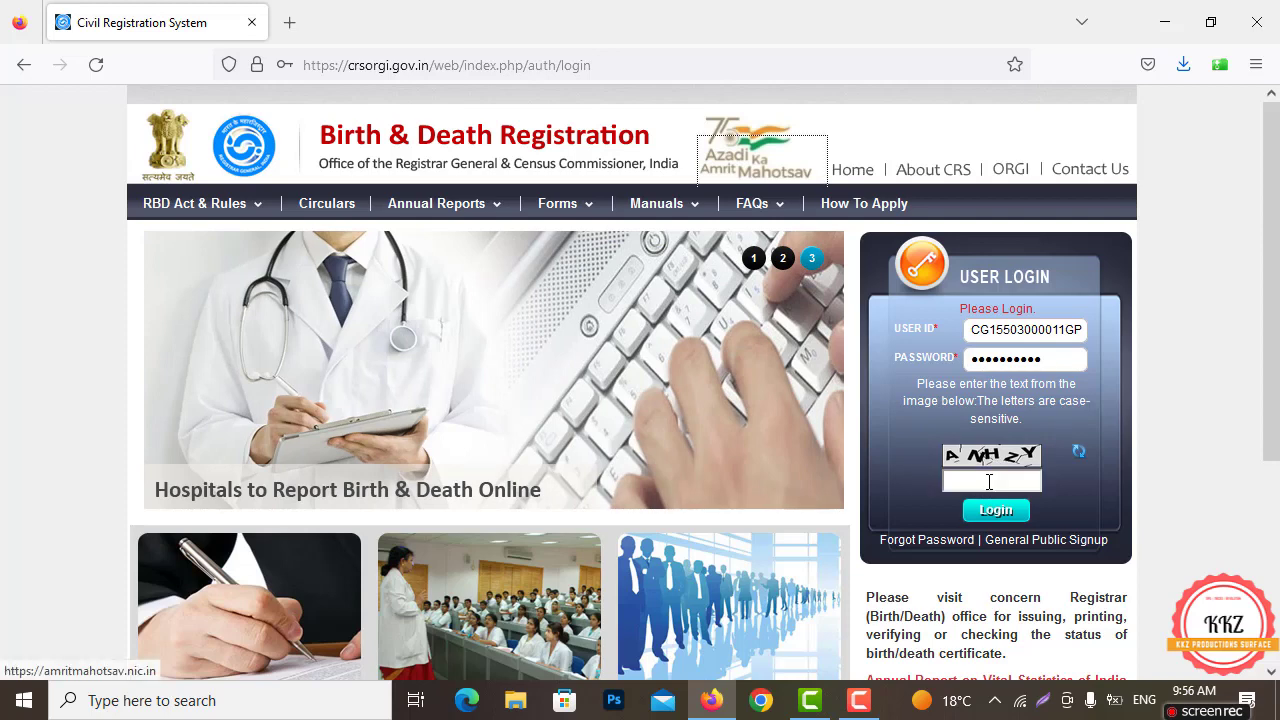
{"action": "left_click", "coordinate": [989, 482]}
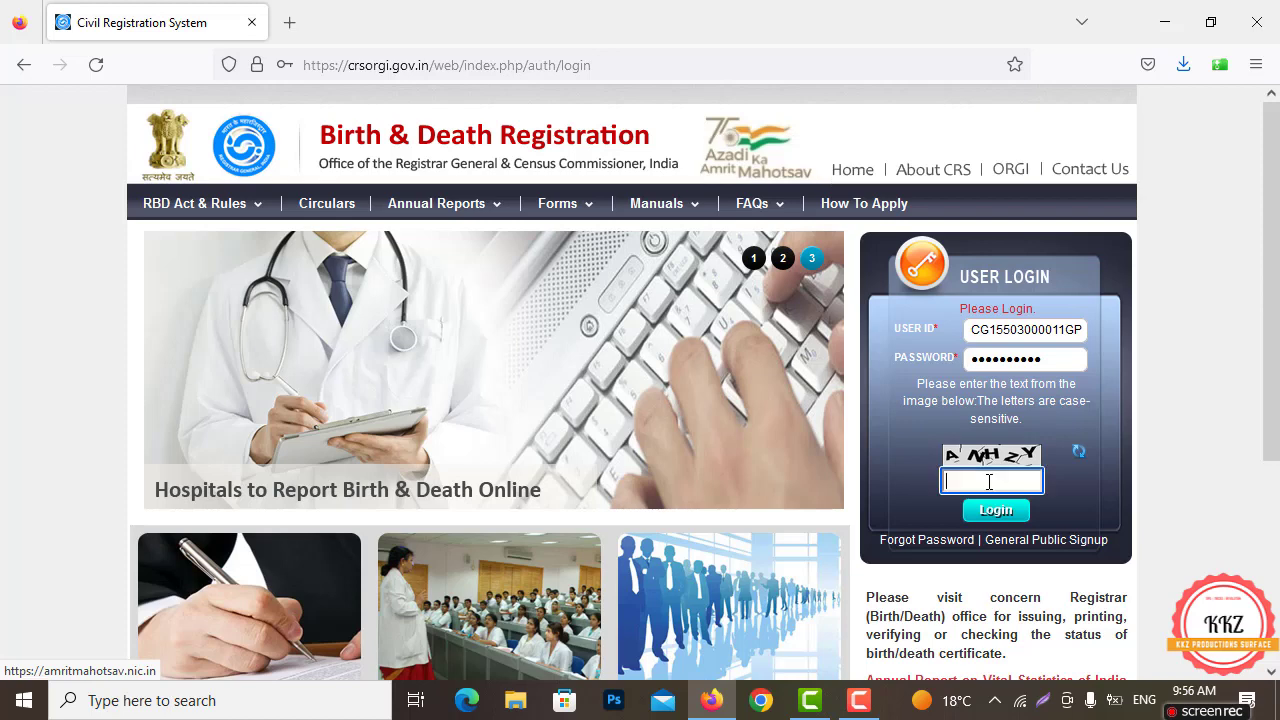
{"action": "type", "text": "A"}
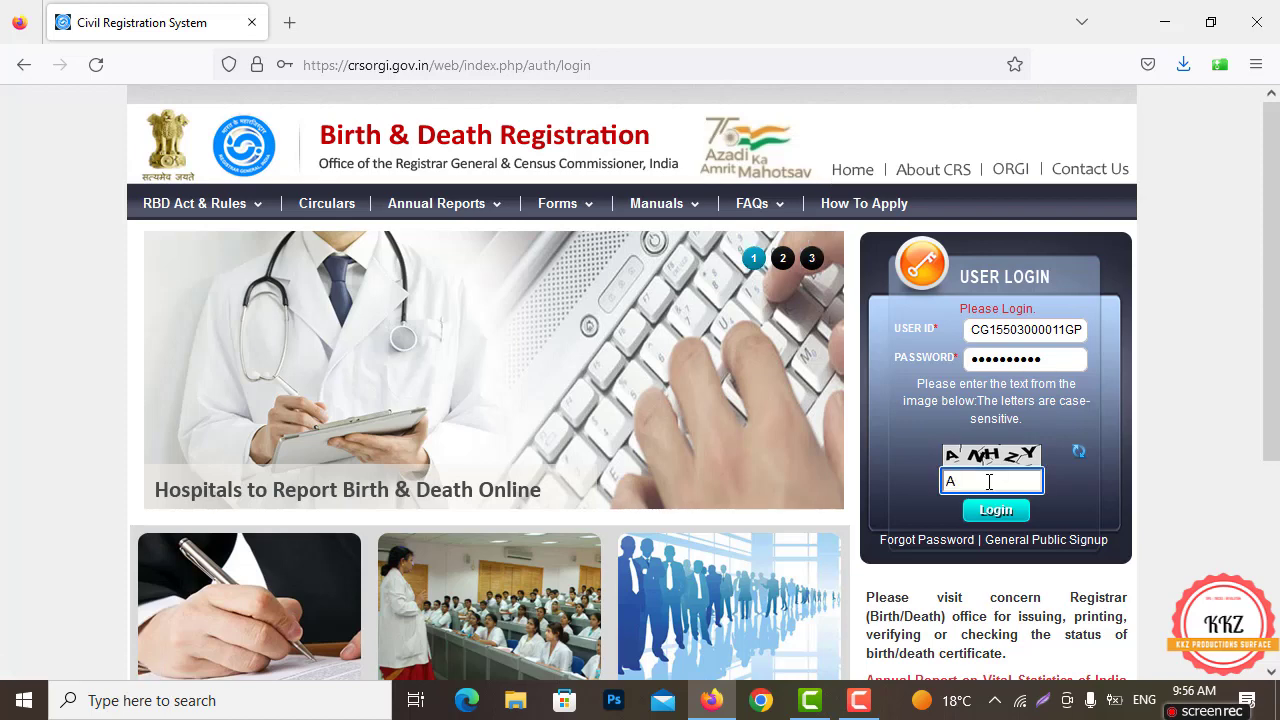
{"action": "type", "text": "NH"}
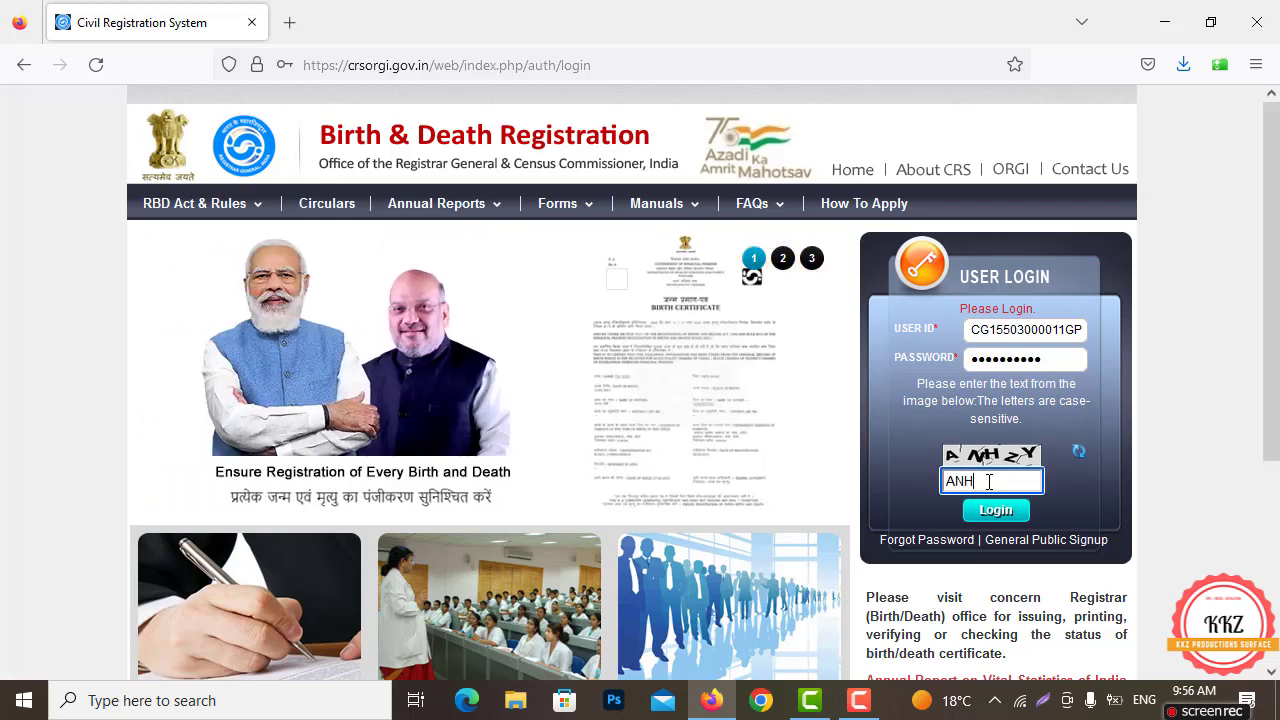
{"action": "type", "text": "ZY"}
{"action": "left_click", "coordinate": [1011, 512]}
{"action": "left_click", "coordinate": [1012, 514]}
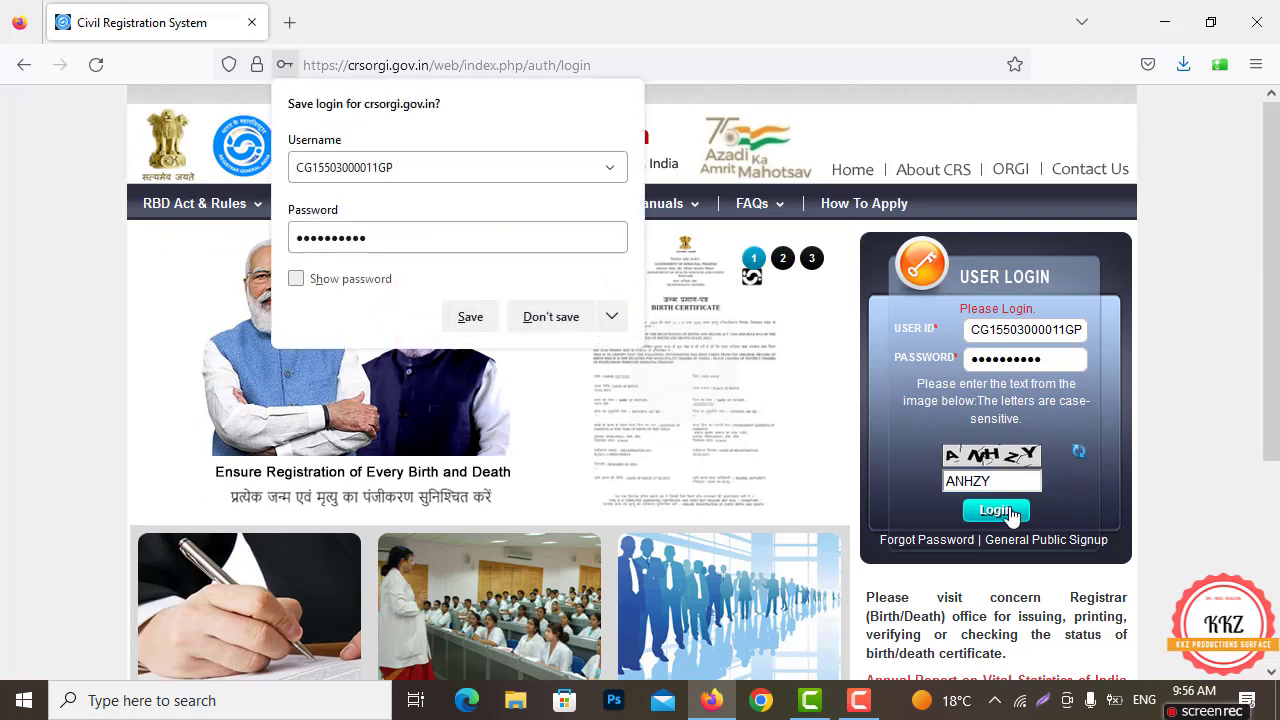
{"action": "left_click", "coordinate": [536, 318]}
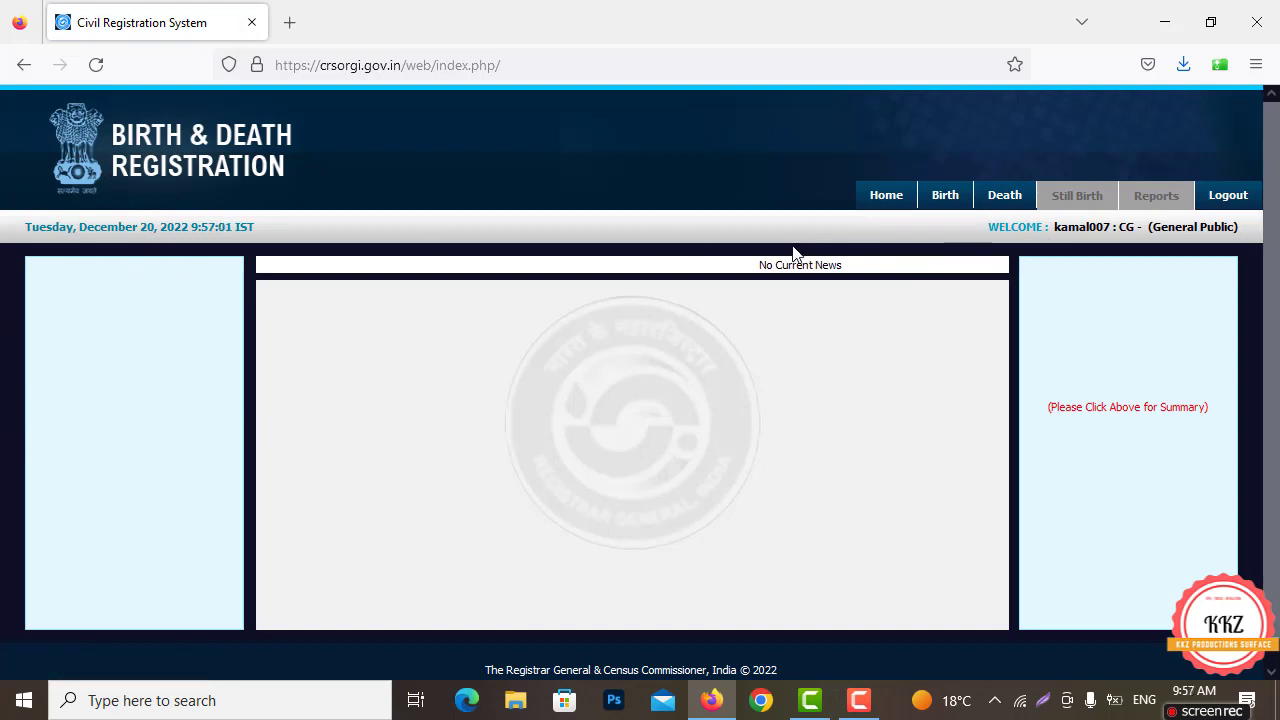
Open the Add Birth Registration form
{"action": "left_click", "coordinate": [945, 195]}
{"action": "mouse_move", "coordinate": [940, 205]}
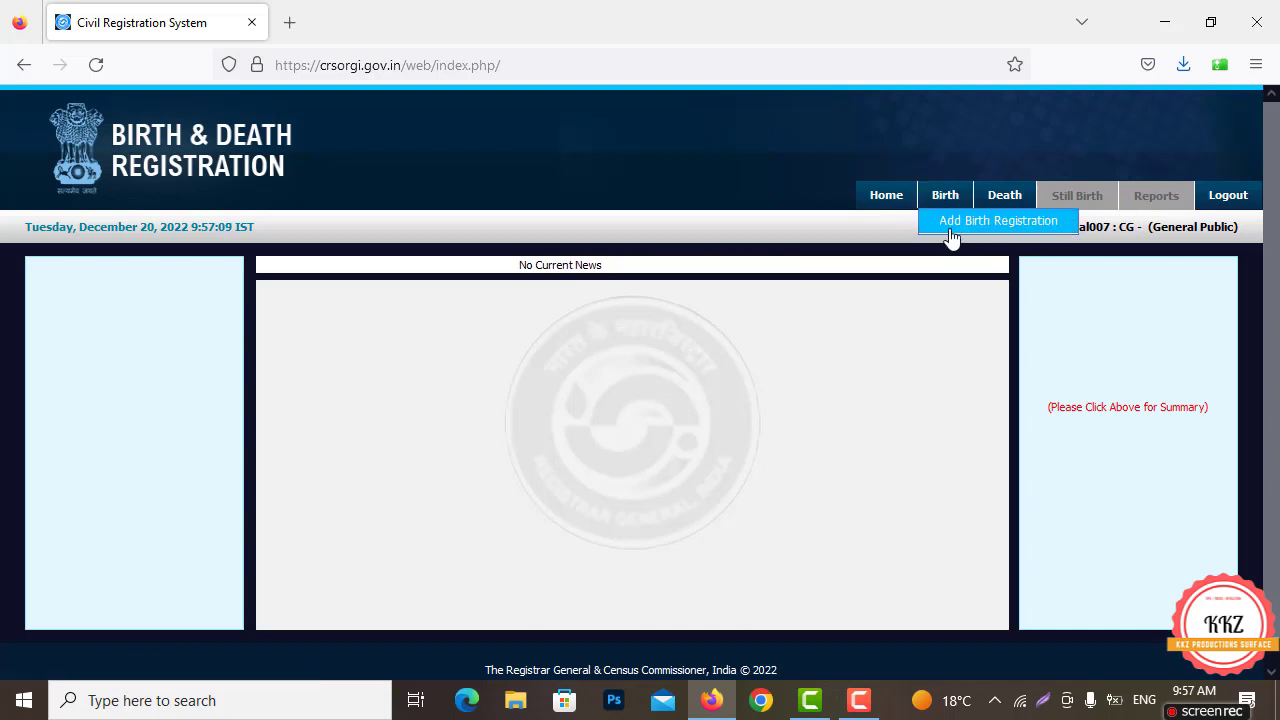
{"action": "mouse_move", "coordinate": [988, 243]}
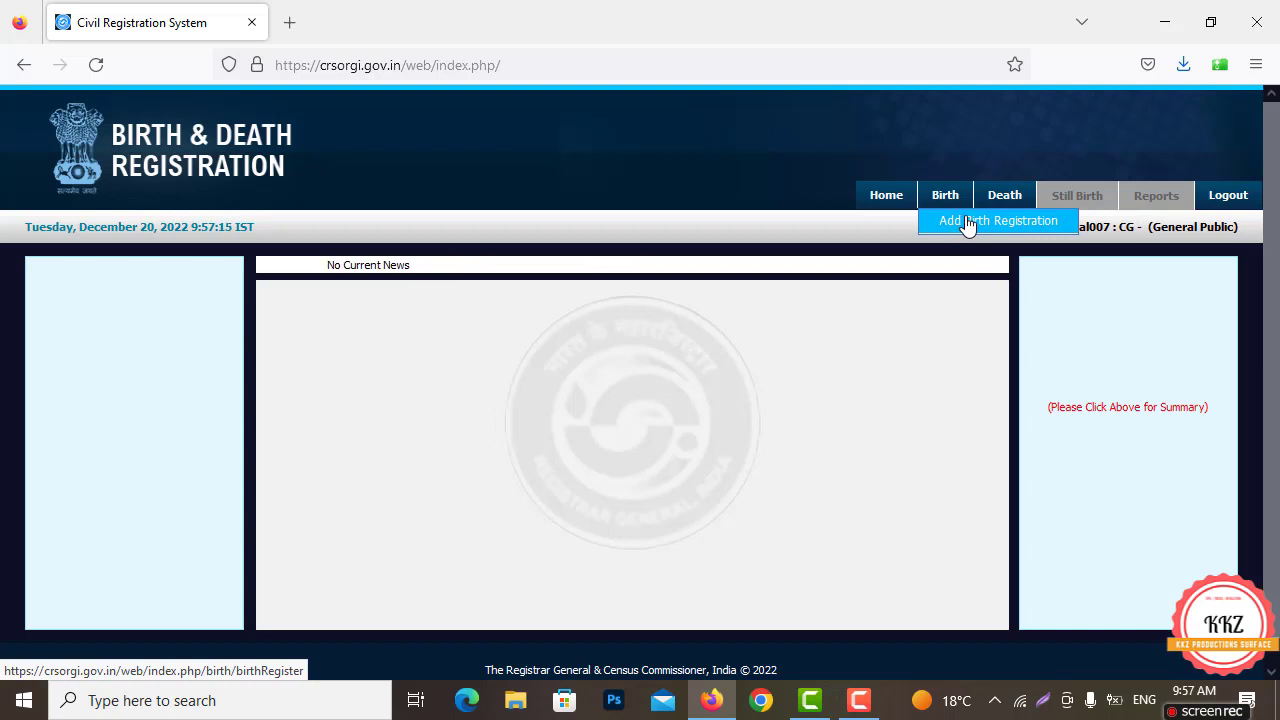
{"action": "left_click", "coordinate": [967, 221]}
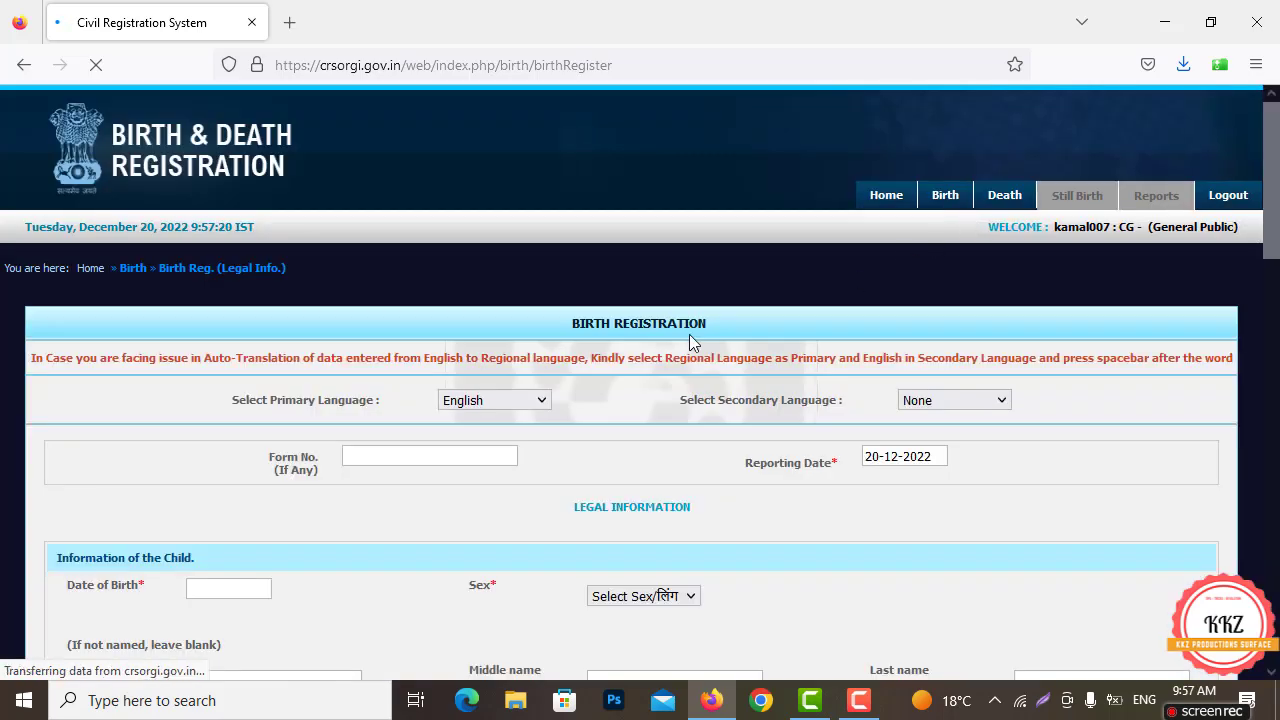
Set the birth registration form's secondary language to Hindi, keeping English as the primary language
{"action": "scroll", "coordinate": [619, 345], "scroll_direction": "up", "scroll_amount": 3}
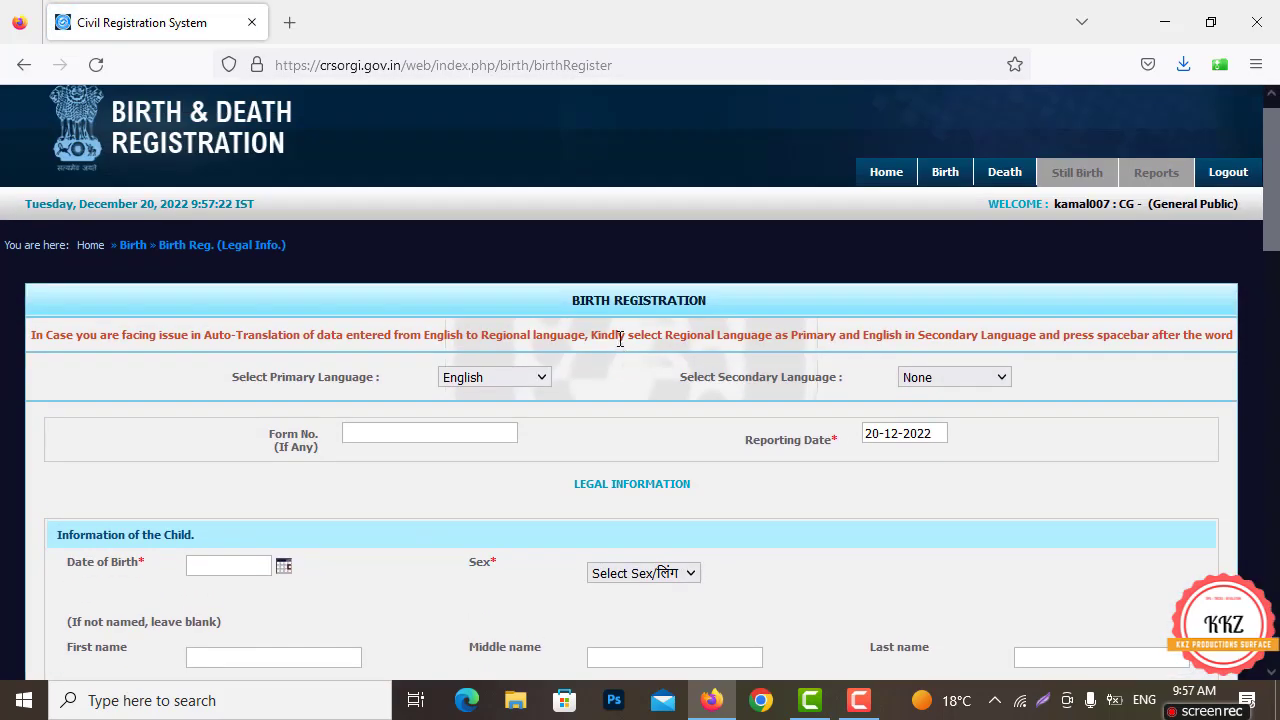
{"action": "scroll", "coordinate": [605, 300], "scroll_direction": "down", "scroll_amount": 1}
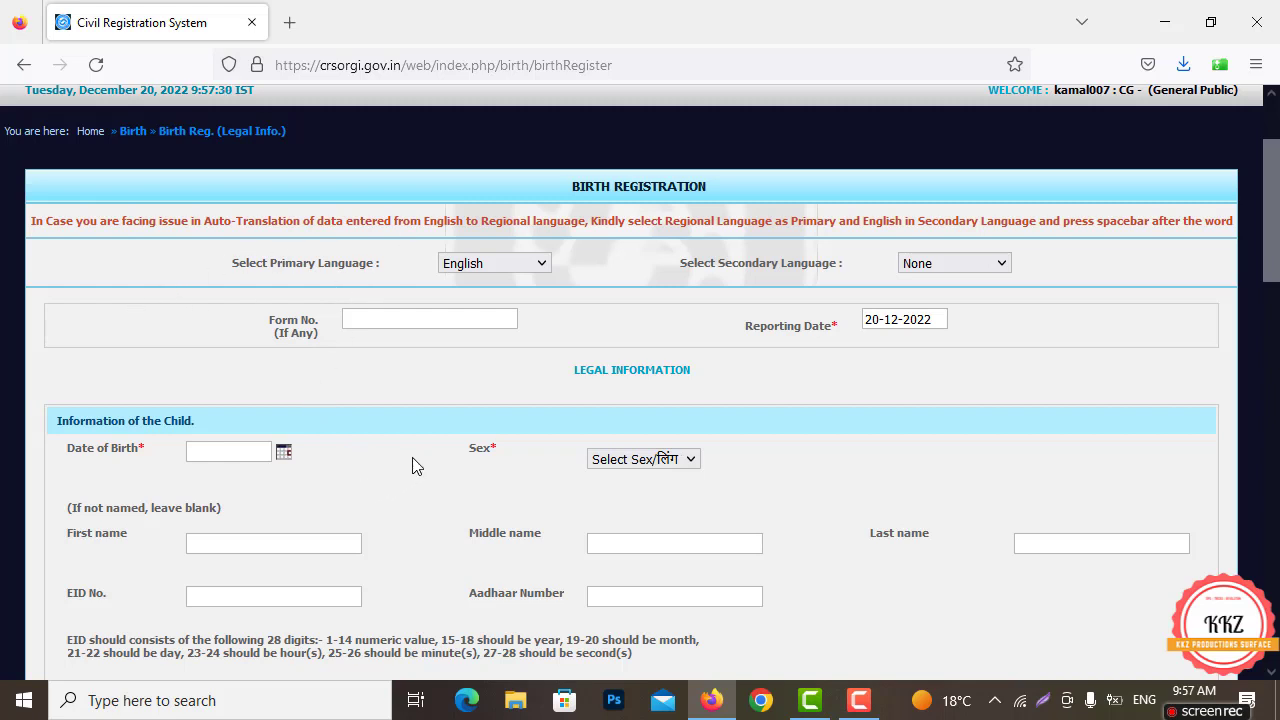
{"action": "scroll", "coordinate": [414, 465], "scroll_direction": "down", "scroll_amount": 2}
{"action": "scroll", "coordinate": [416, 465], "scroll_direction": "down", "scroll_amount": 4}
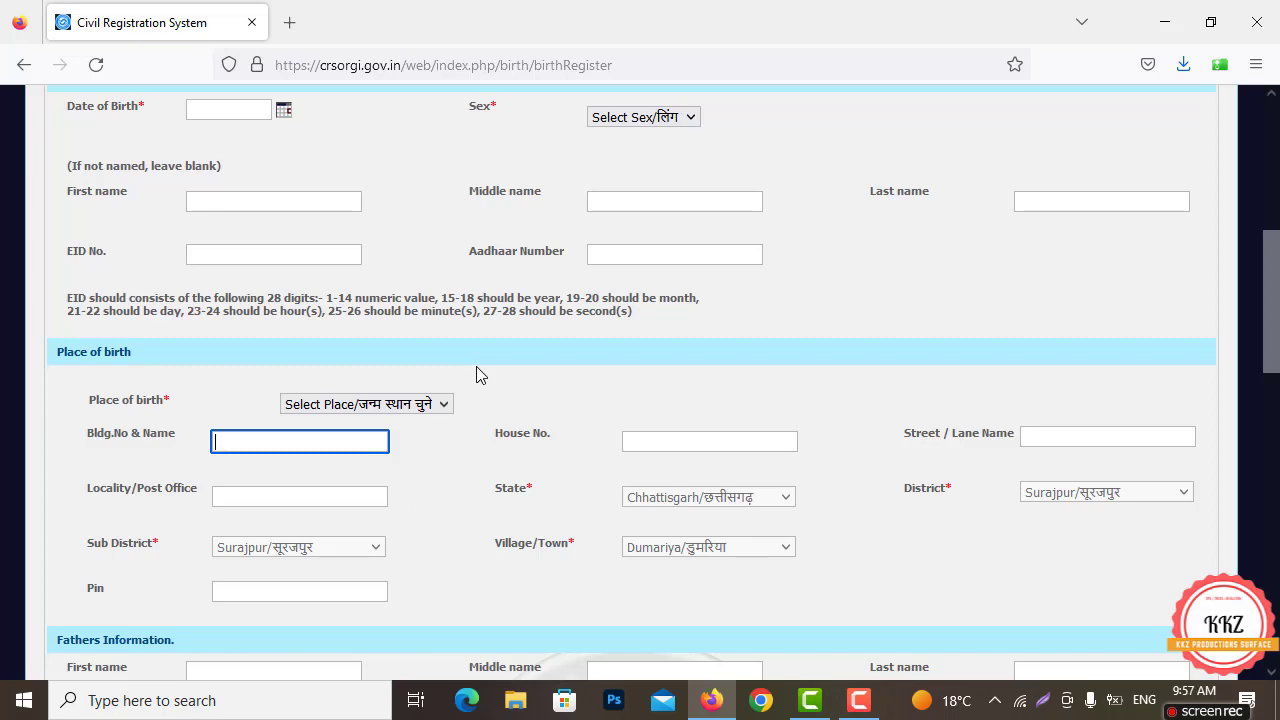
{"action": "scroll", "coordinate": [460, 395], "scroll_direction": "up", "scroll_amount": 8}
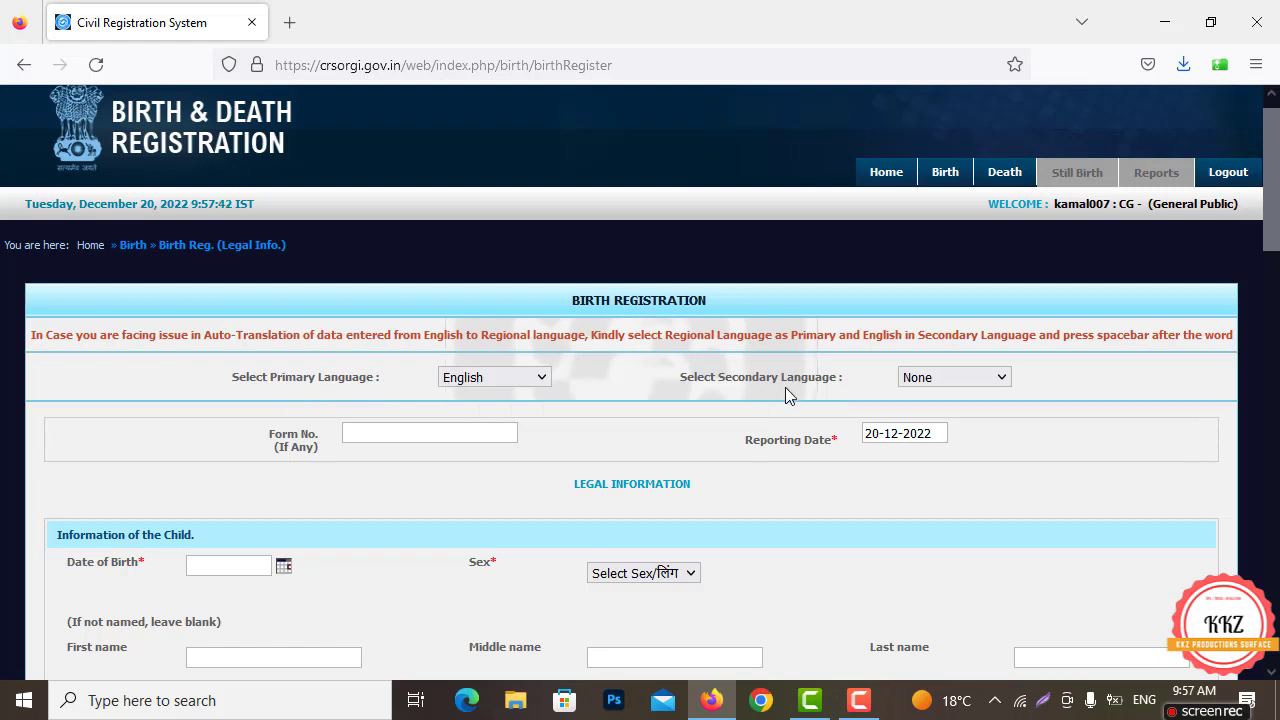
{"action": "left_click", "coordinate": [929, 377]}
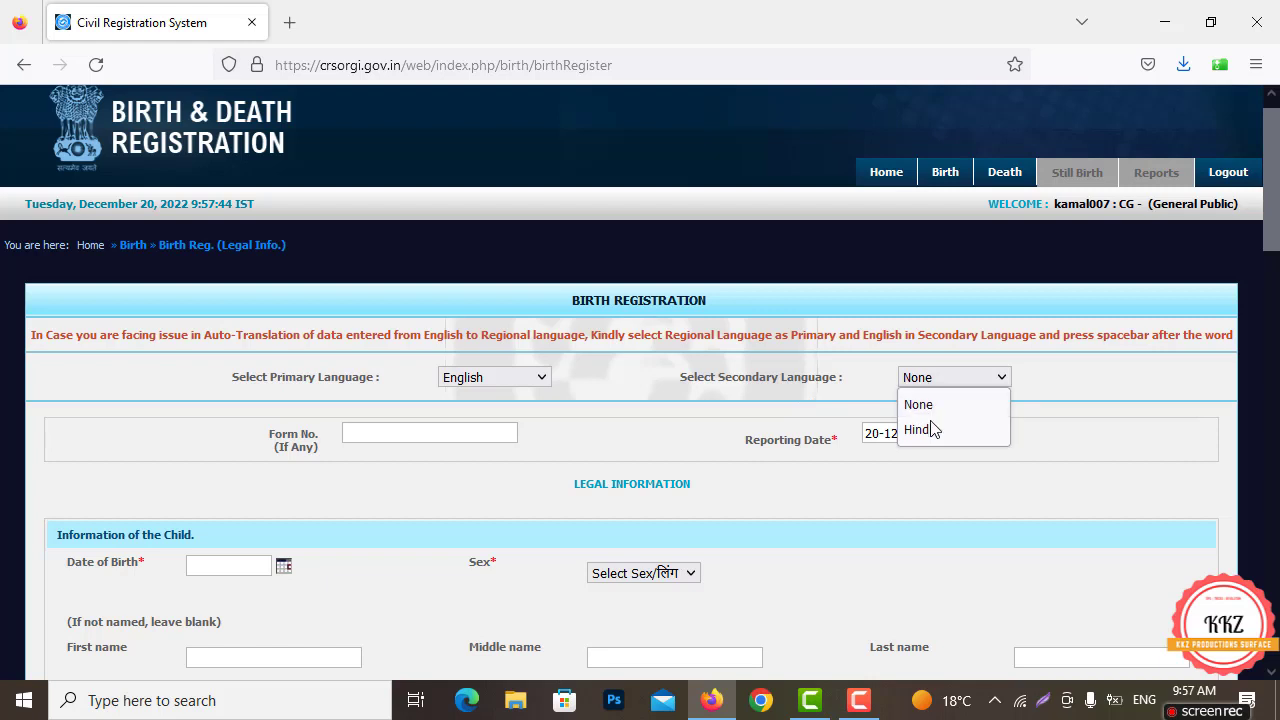
{"action": "left_click", "coordinate": [926, 430]}
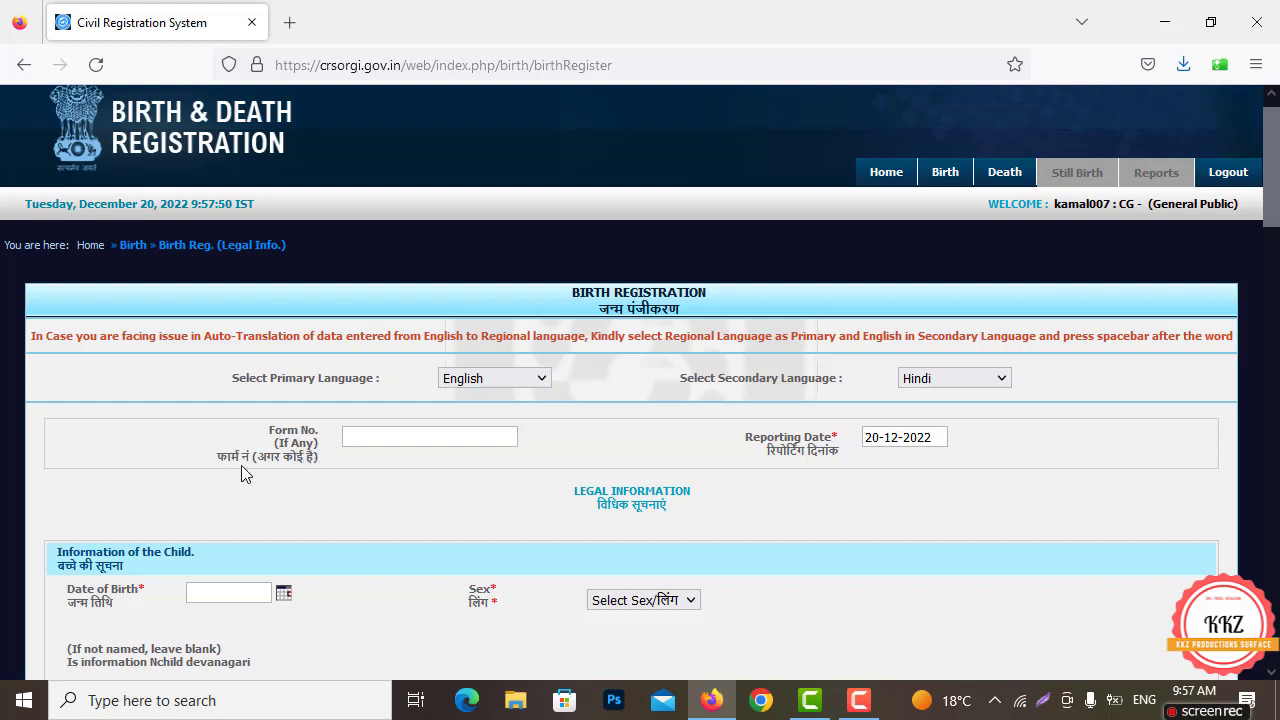
Examine the form number and reporting date fields and the child's date of birth, sex, and English and Hindi name fields
{"action": "left_click", "coordinate": [385, 440]}
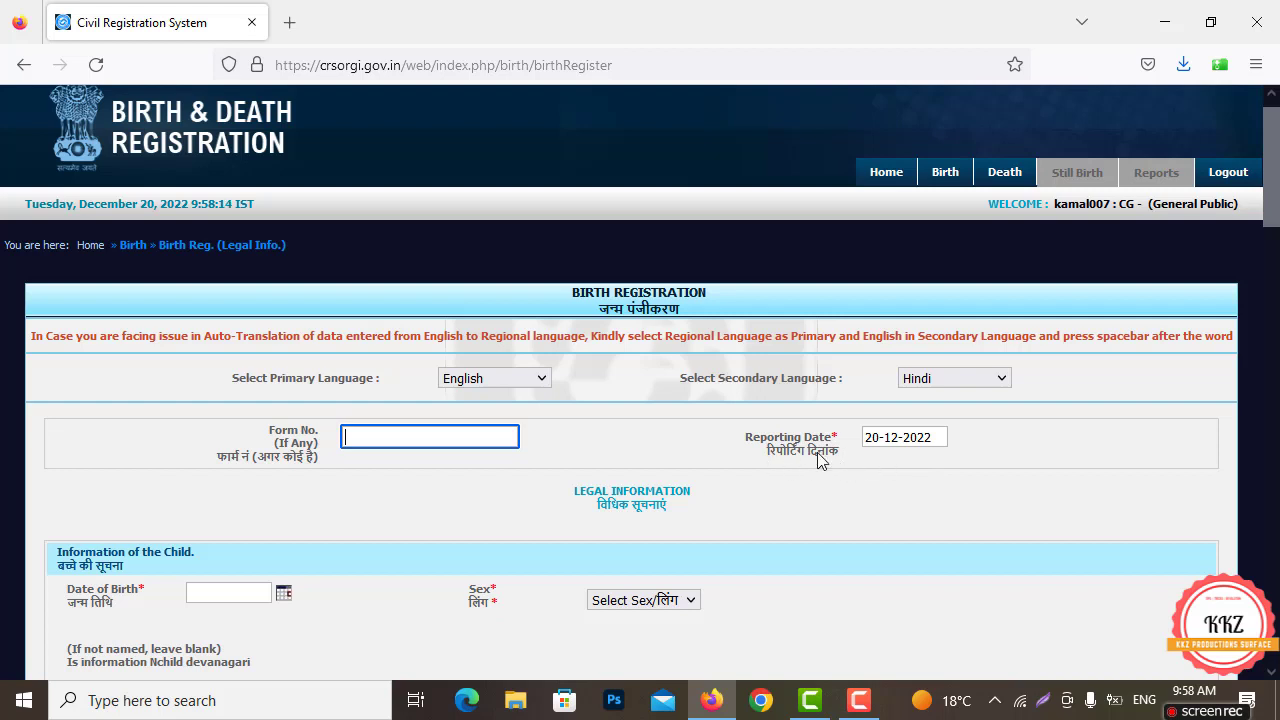
{"action": "scroll", "coordinate": [781, 462], "scroll_direction": "down", "scroll_amount": 3}
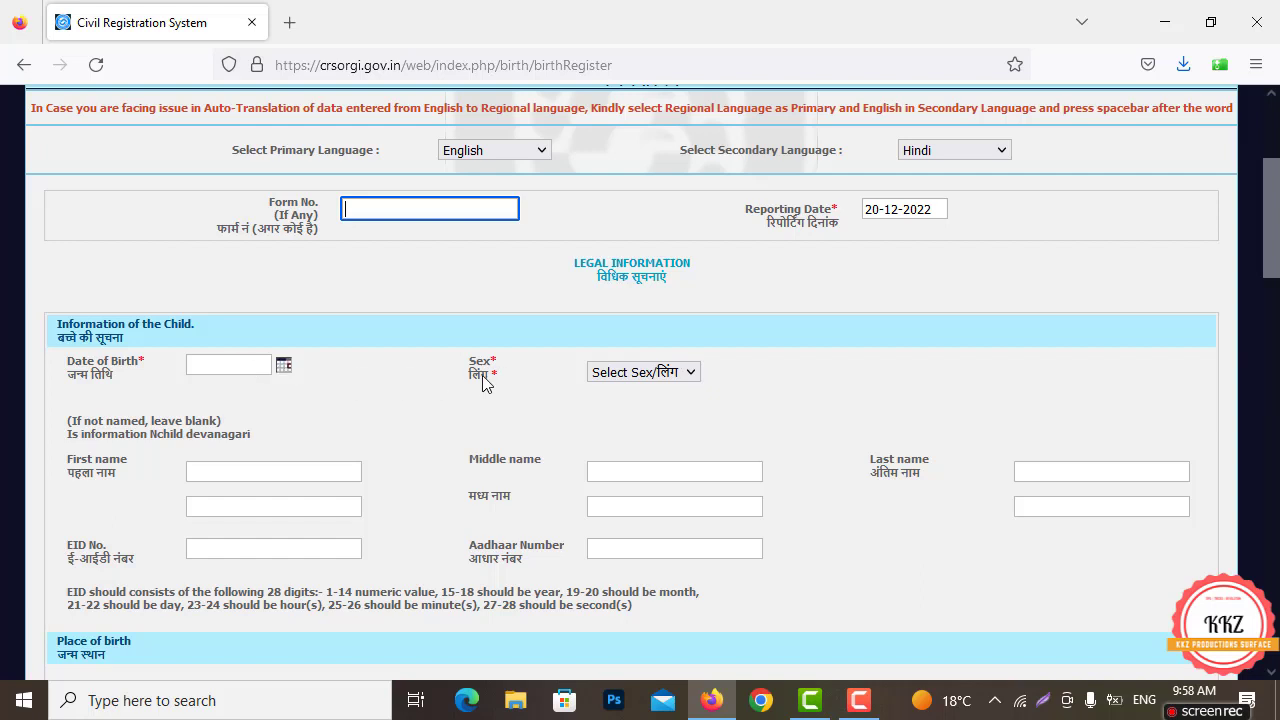
{"action": "left_click", "coordinate": [616, 380]}
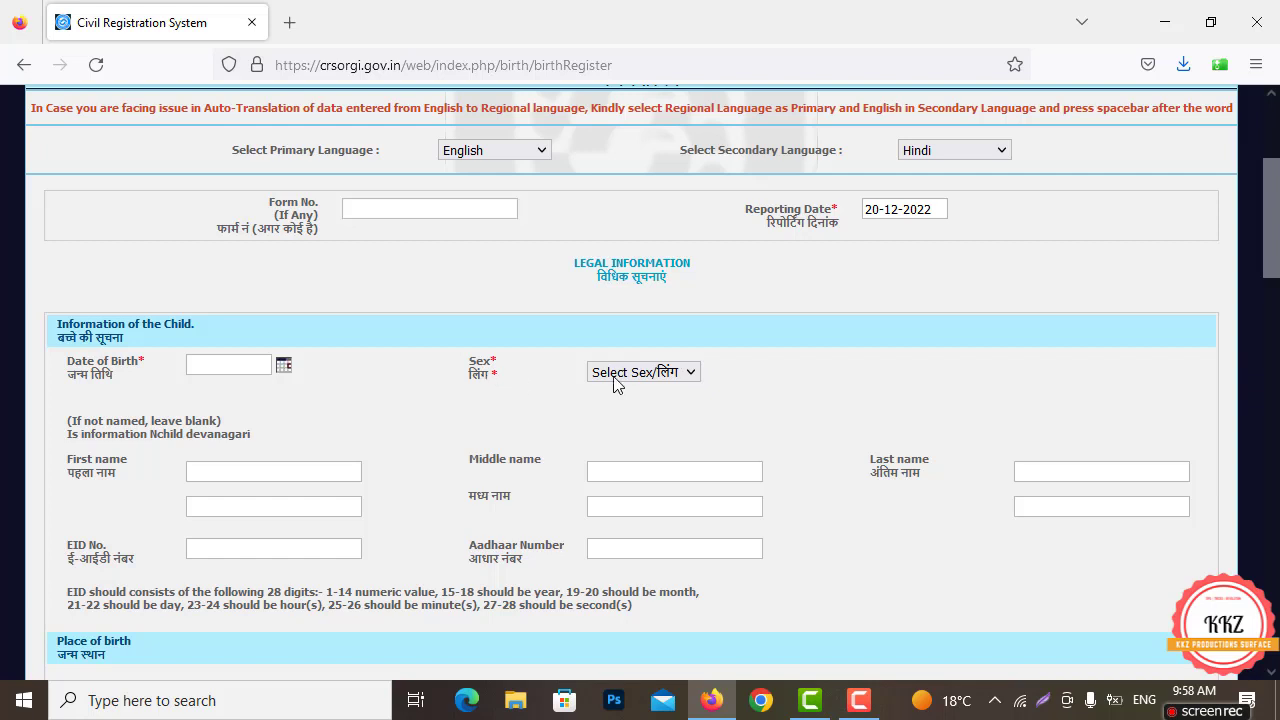
{"action": "left_click", "coordinate": [534, 400]}
{"action": "scroll", "coordinate": [434, 423], "scroll_direction": "down", "scroll_amount": 2}
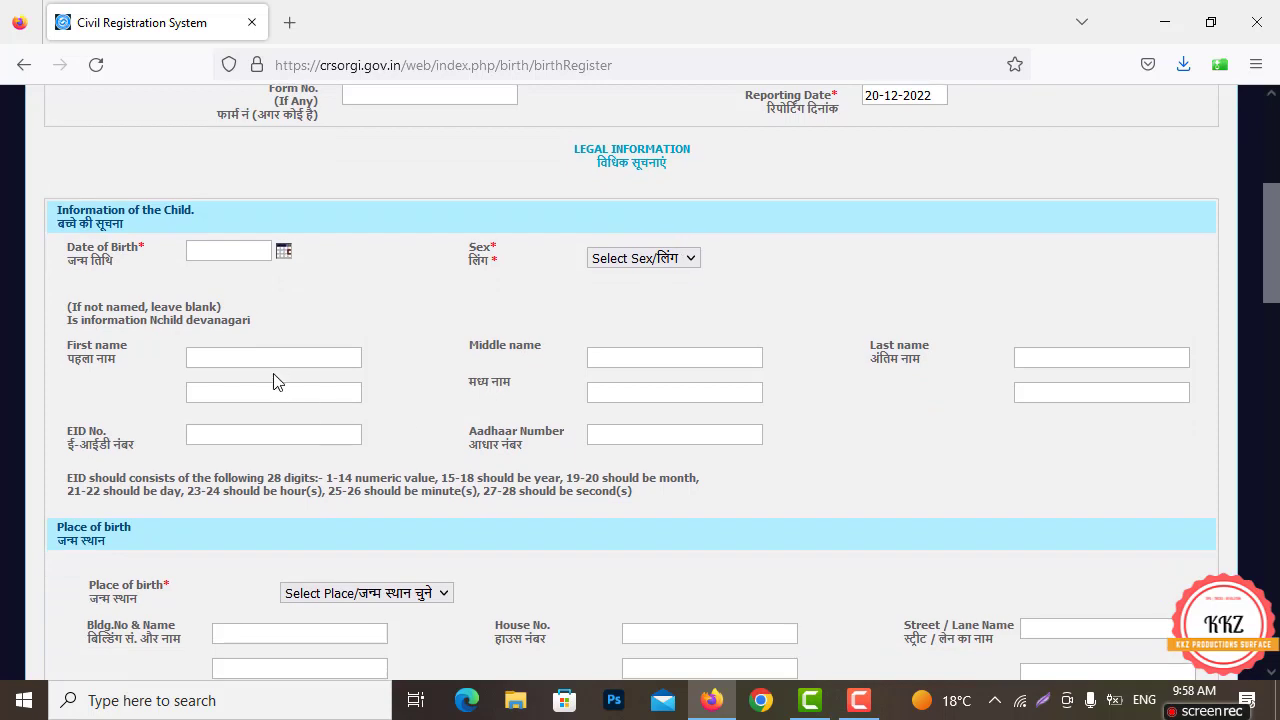
{"action": "left_click", "coordinate": [229, 357]}
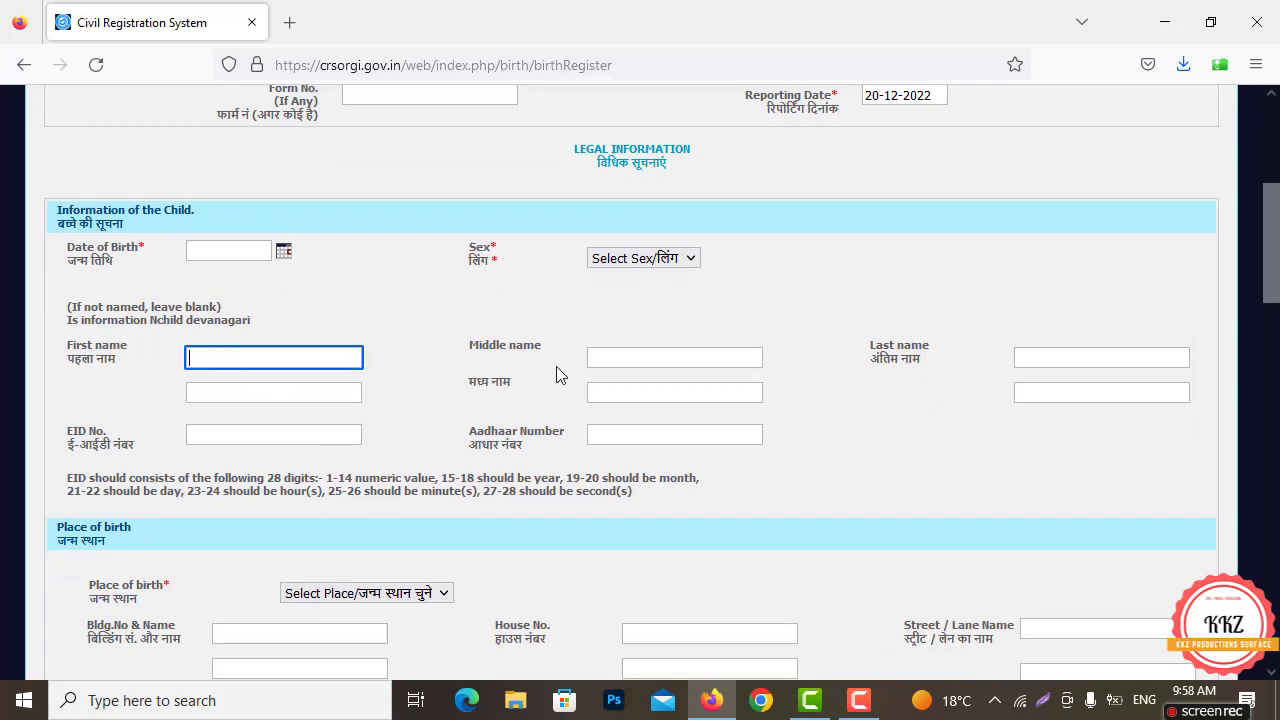
{"action": "left_click", "coordinate": [618, 356]}
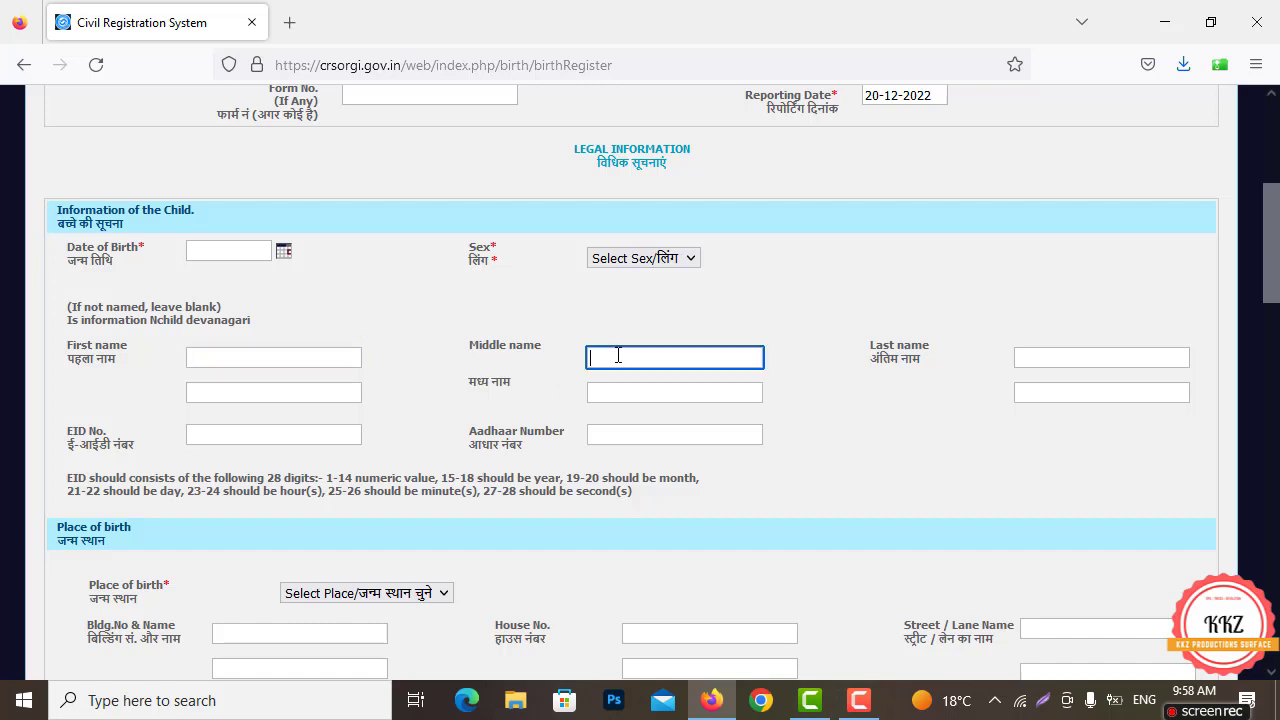
{"action": "left_click", "coordinate": [1038, 356]}
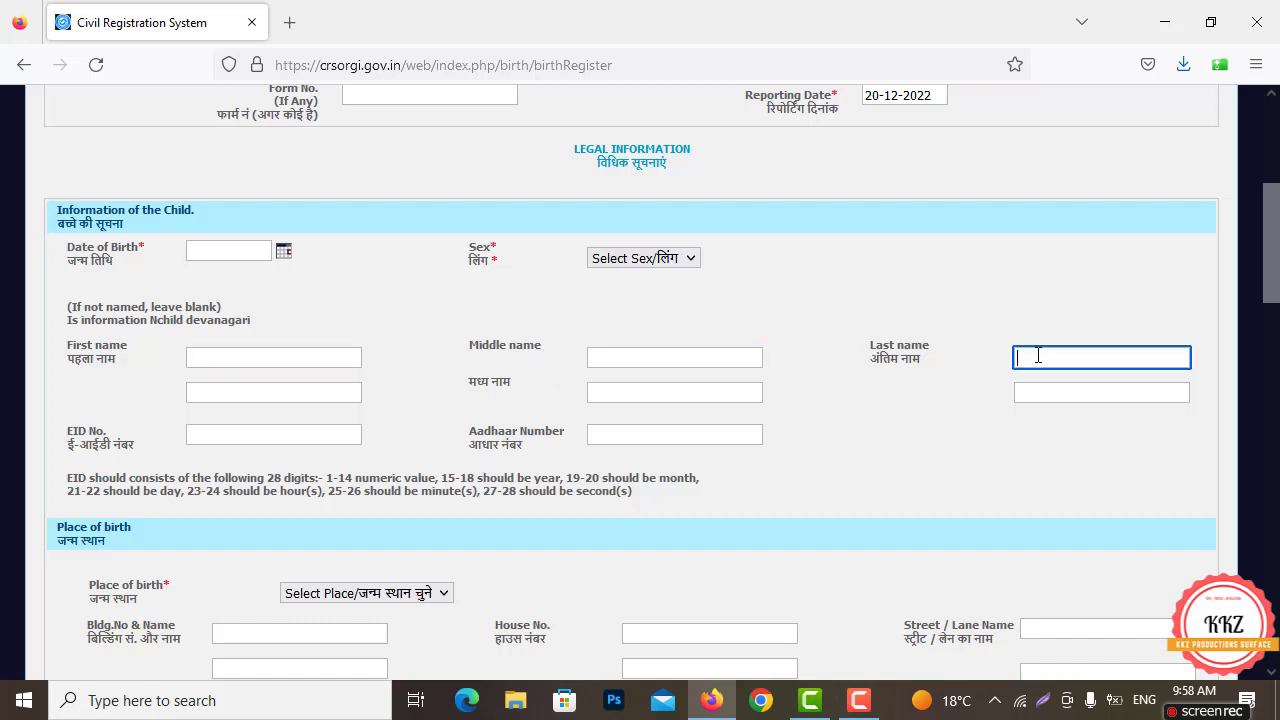
{"action": "left_click", "coordinate": [202, 395]}
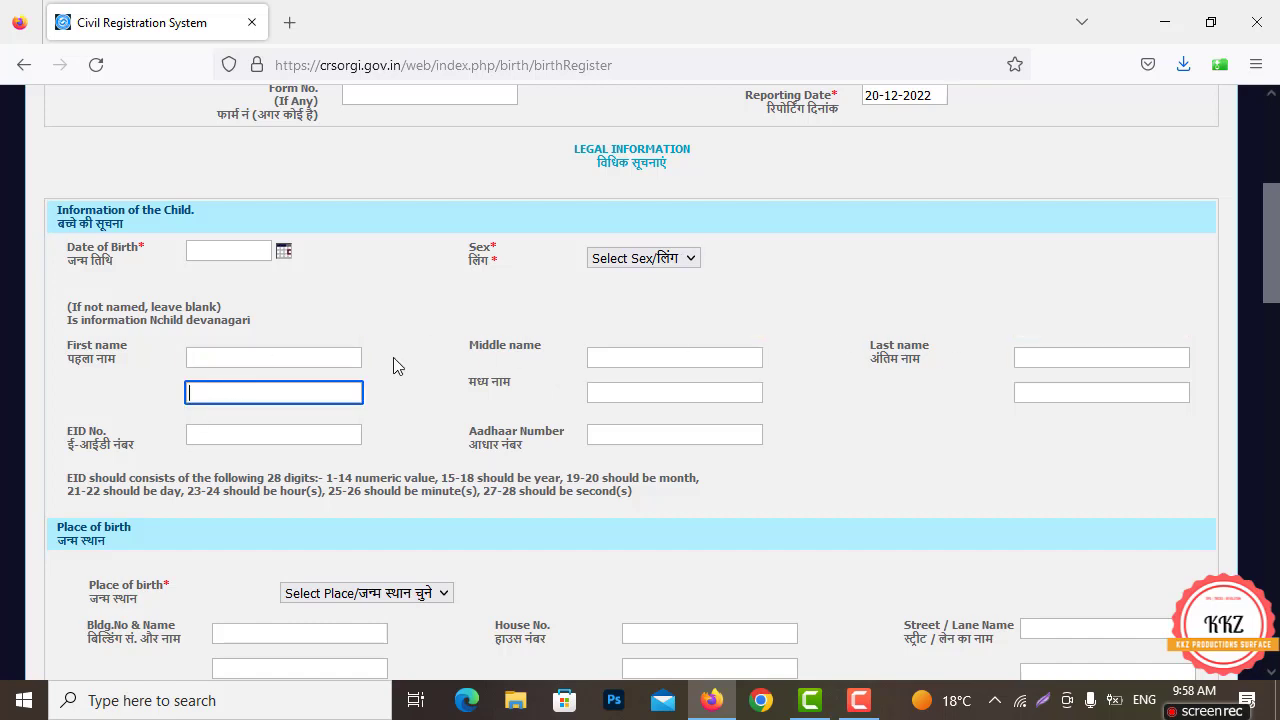
{"action": "scroll", "coordinate": [410, 350], "scroll_direction": "up", "scroll_amount": 2}
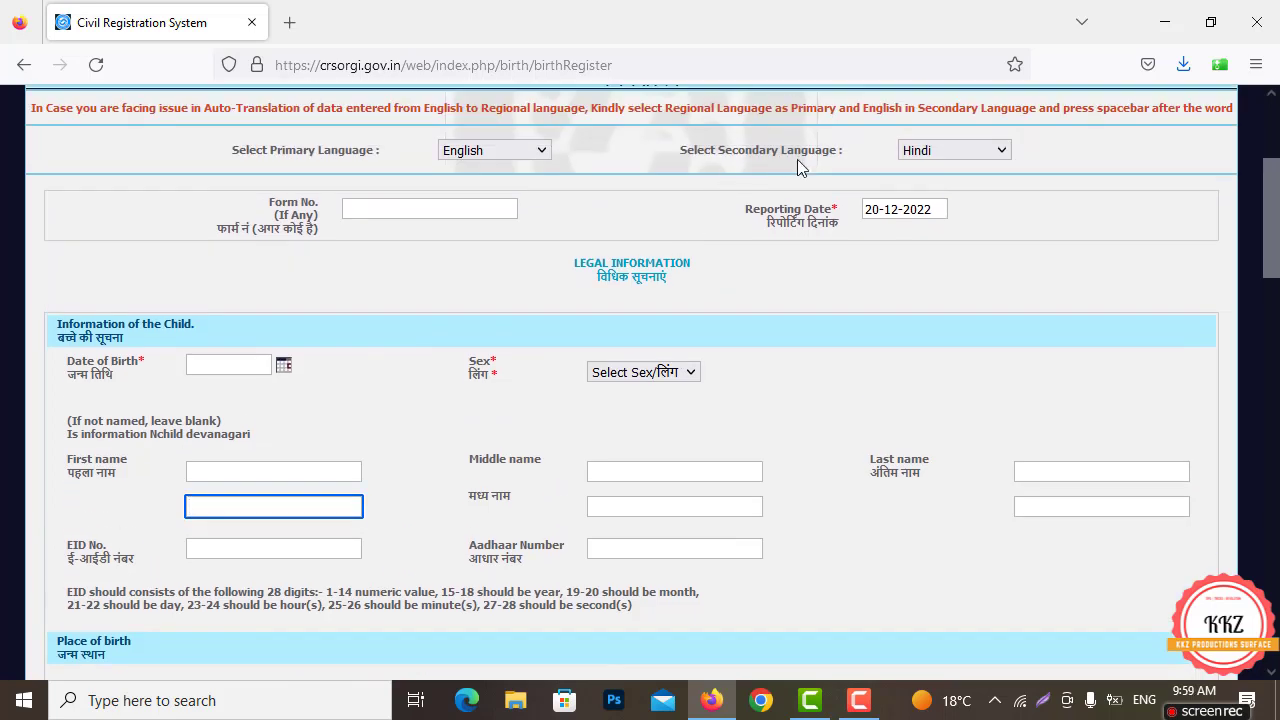
{"action": "scroll", "coordinate": [389, 291], "scroll_direction": "down", "scroll_amount": 2}
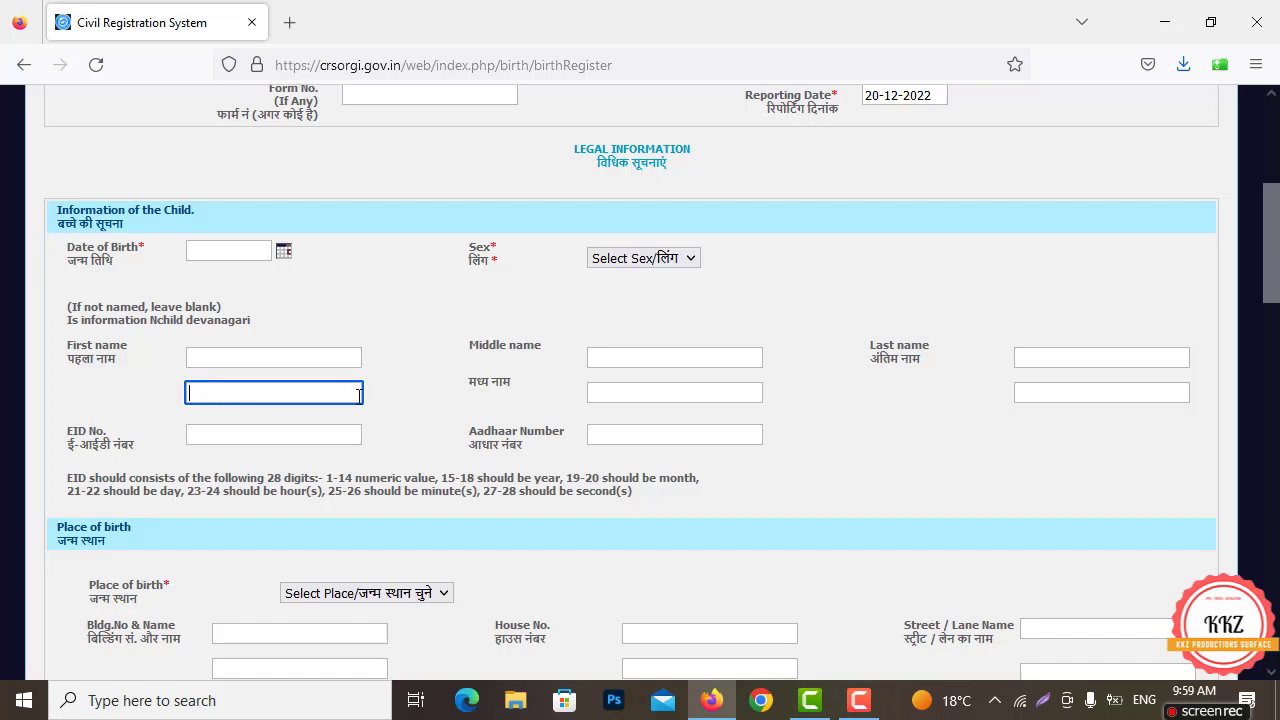
Examine the child's English and Hindi first, middle and last name fields, the available keyboard languages, and the EID number field
{"action": "left_click", "coordinate": [632, 397]}
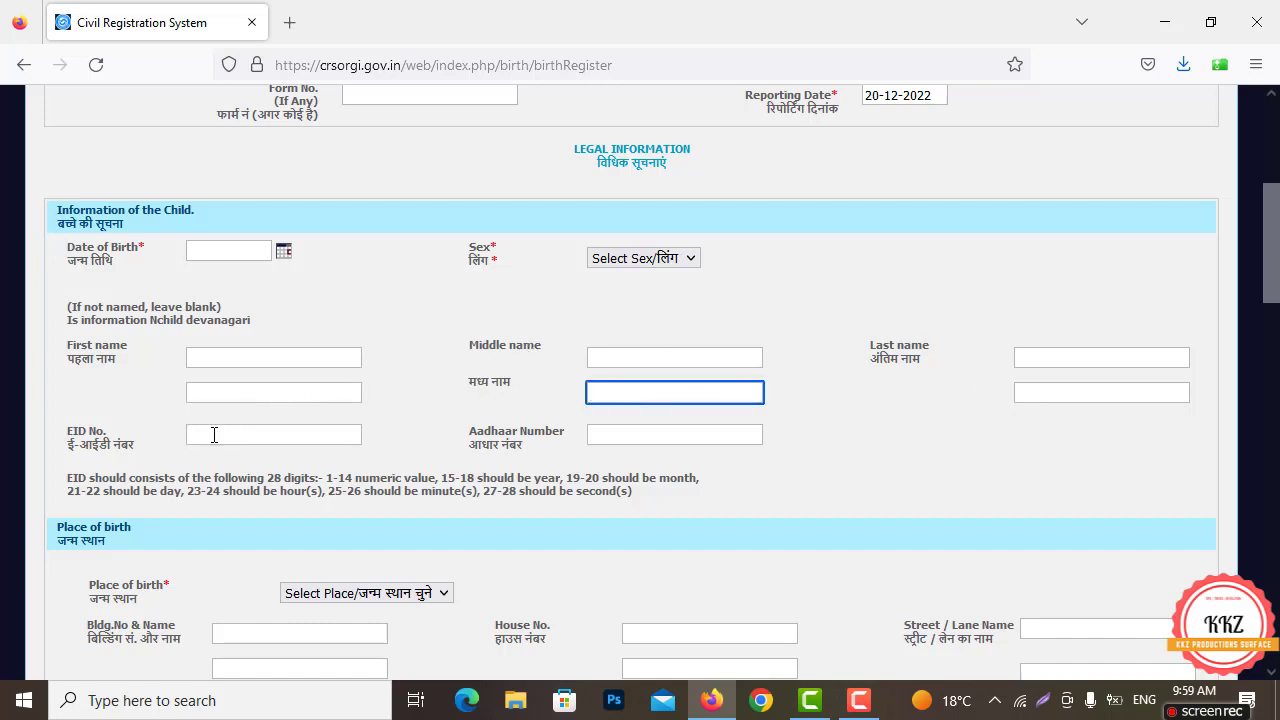
{"action": "left_click", "coordinate": [219, 392]}
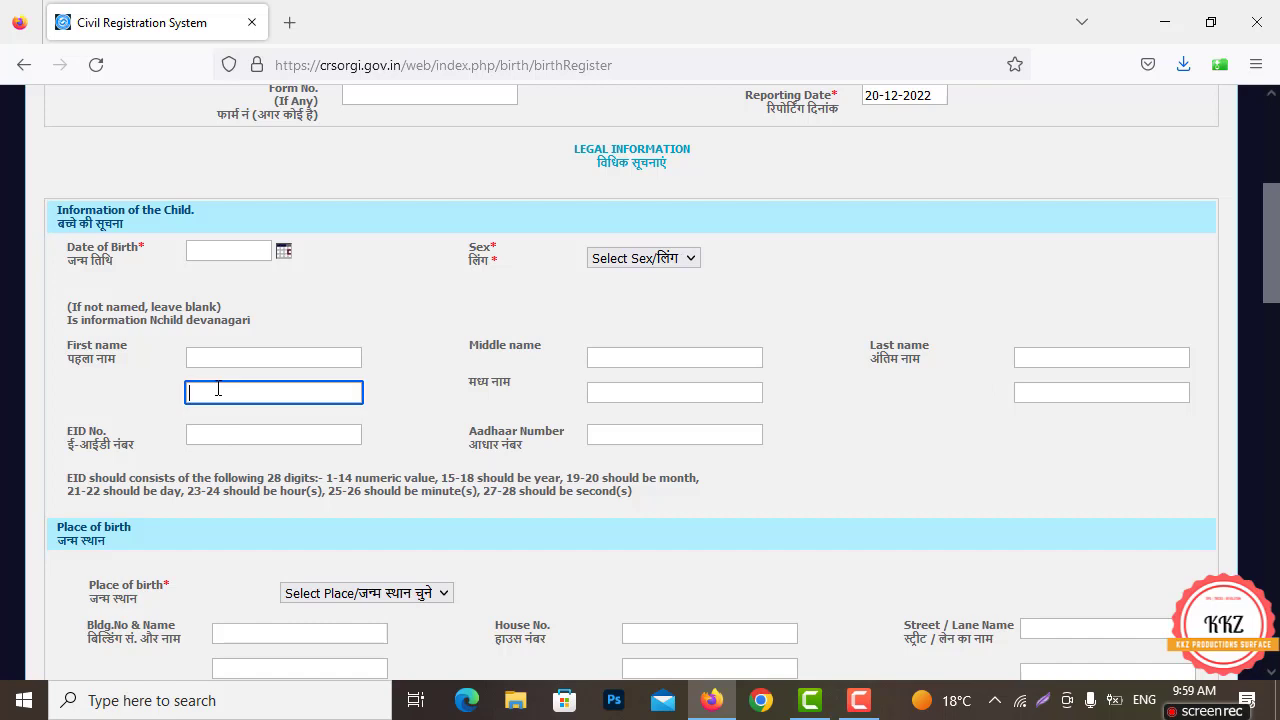
{"action": "left_click", "coordinate": [1144, 700]}
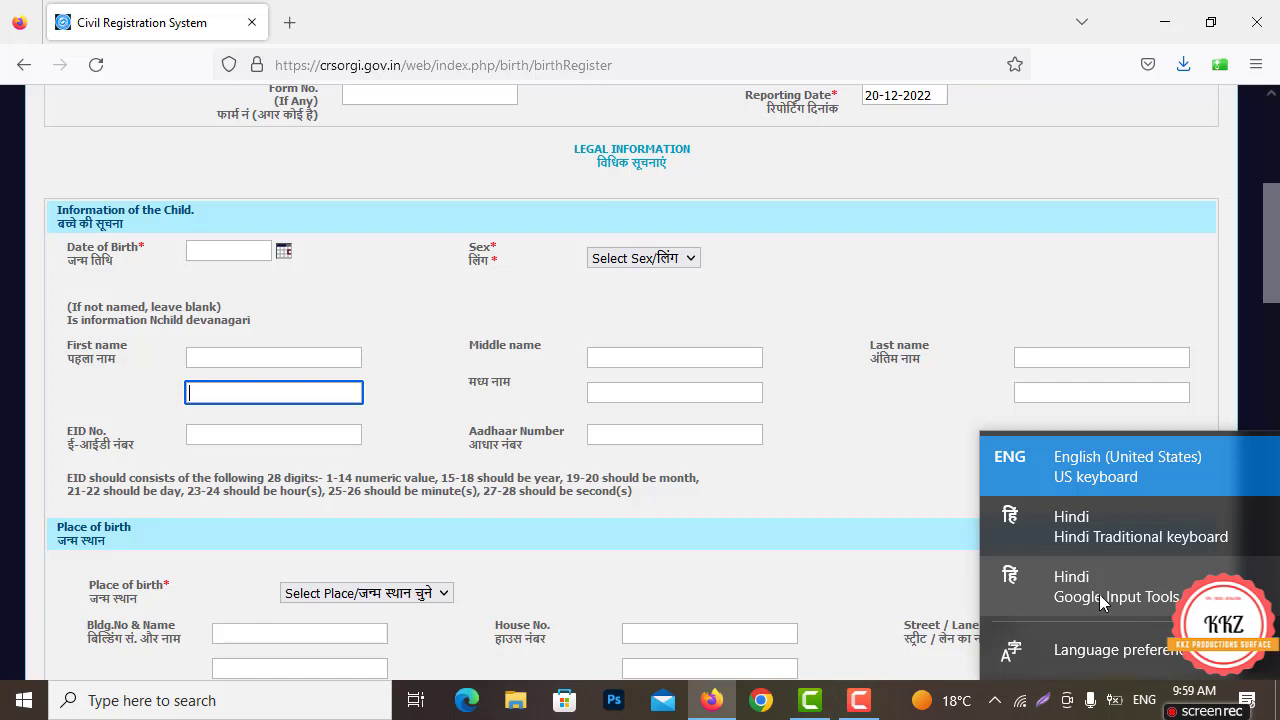
{"action": "left_click", "coordinate": [905, 478]}
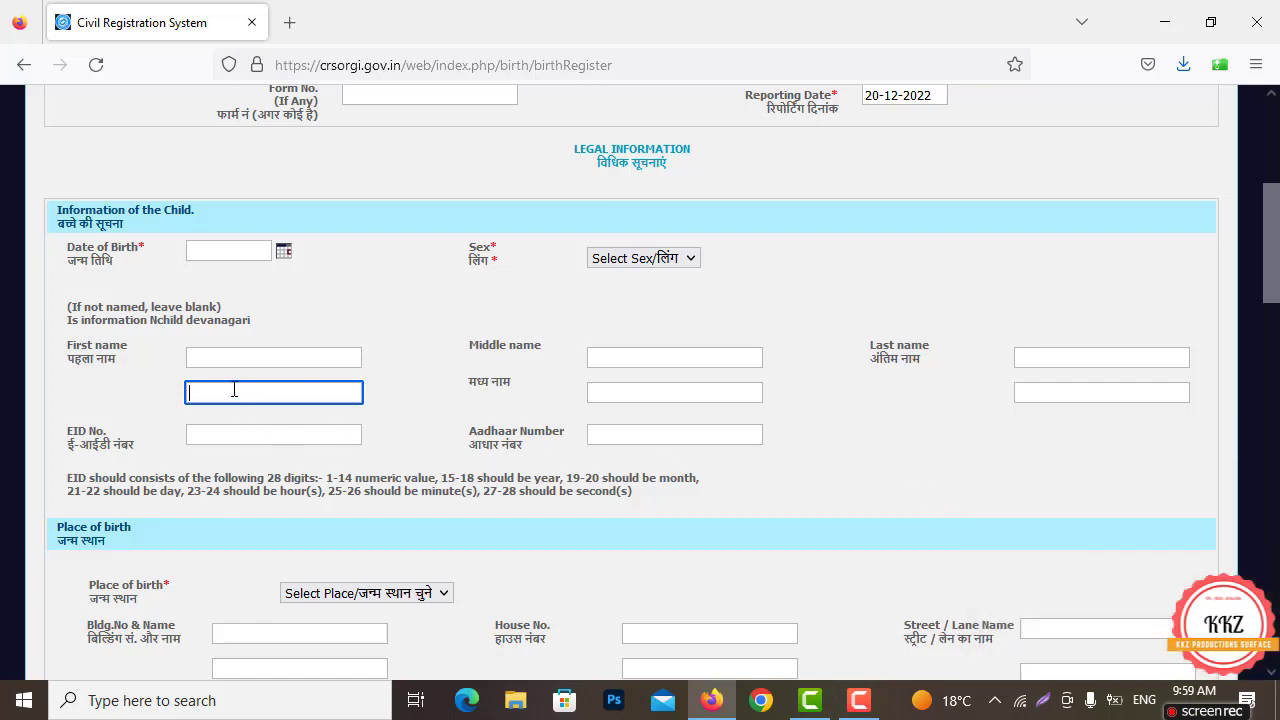
{"action": "left_click", "coordinate": [651, 393]}
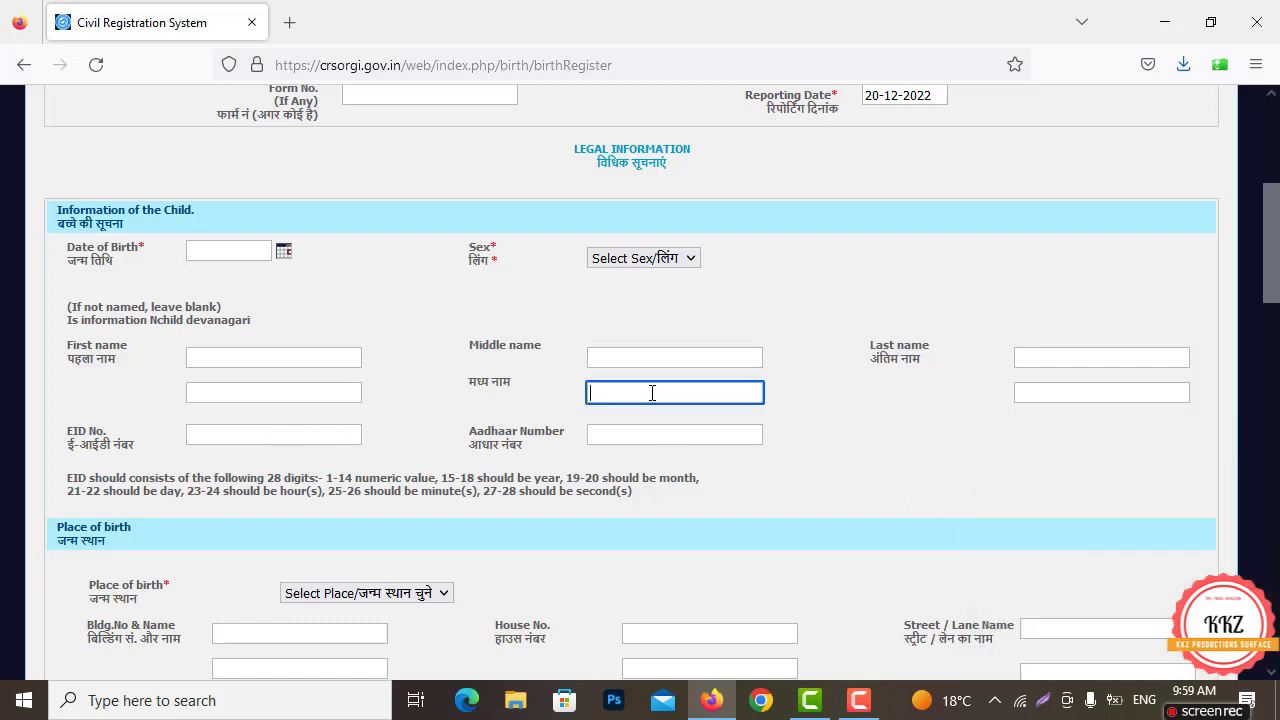
{"action": "left_click", "coordinate": [1045, 400]}
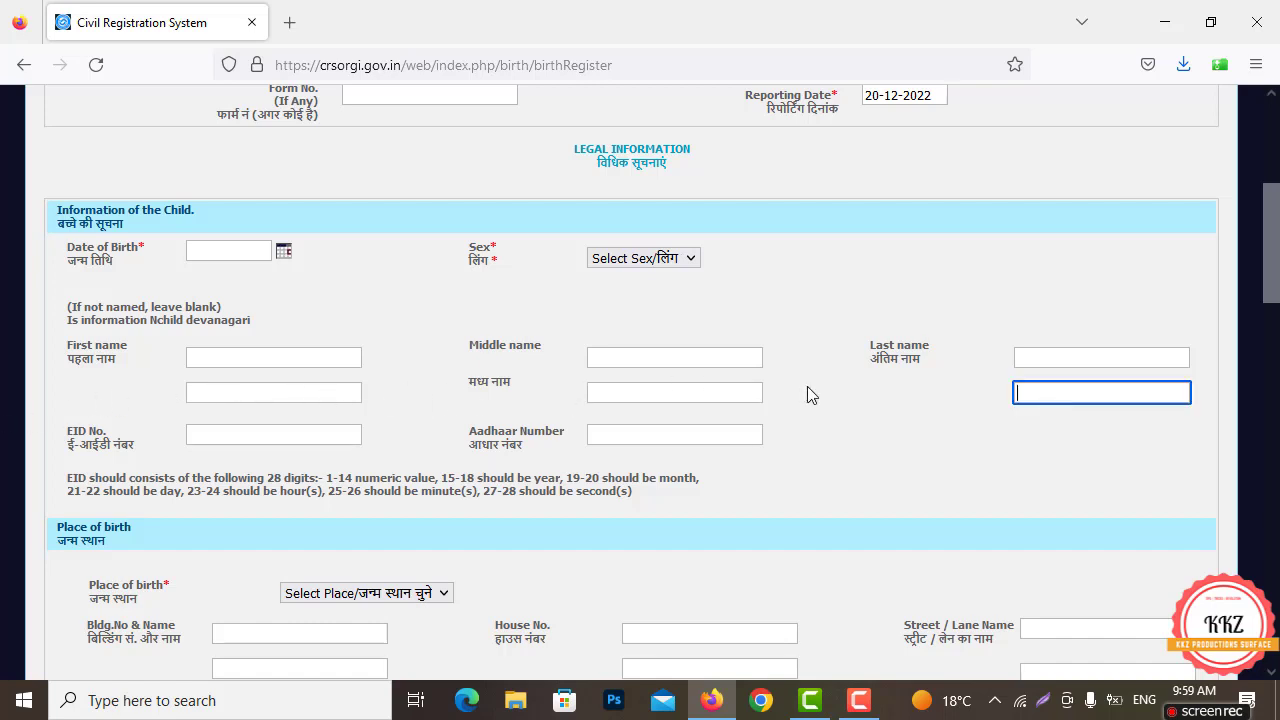
{"action": "left_click", "coordinate": [264, 356]}
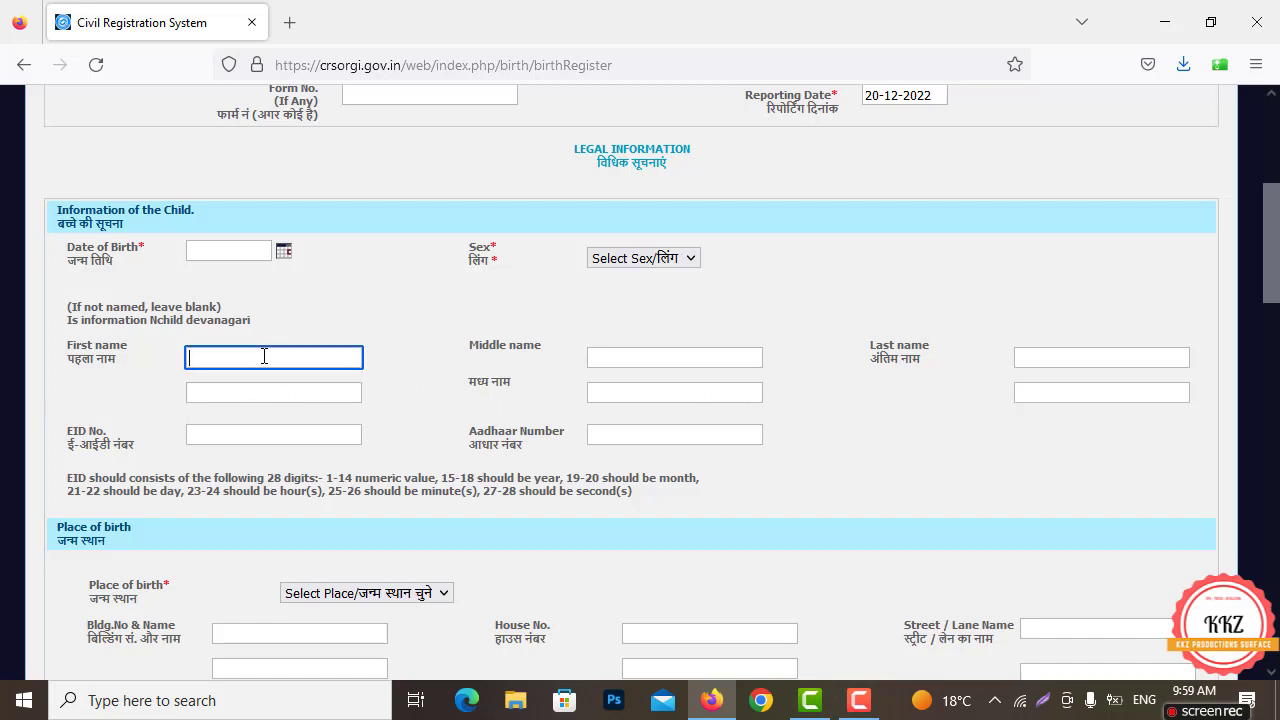
{"action": "left_click", "coordinate": [614, 356]}
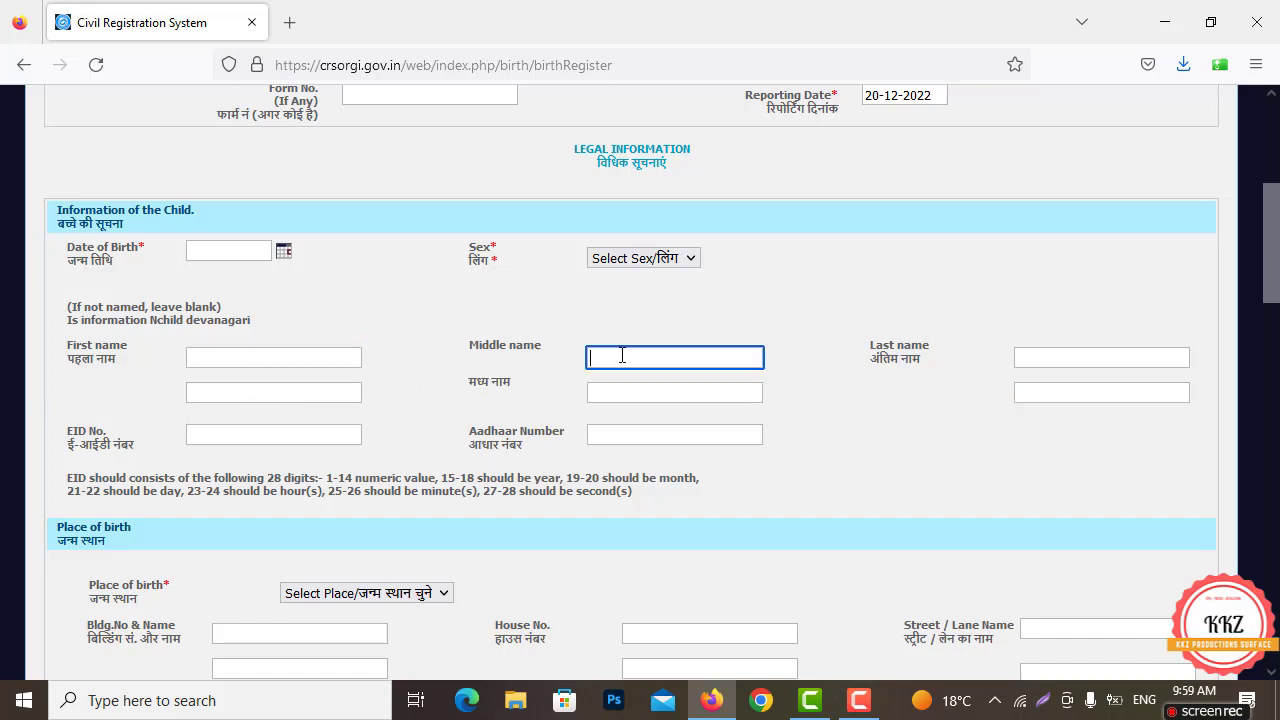
{"action": "left_click", "coordinate": [982, 354]}
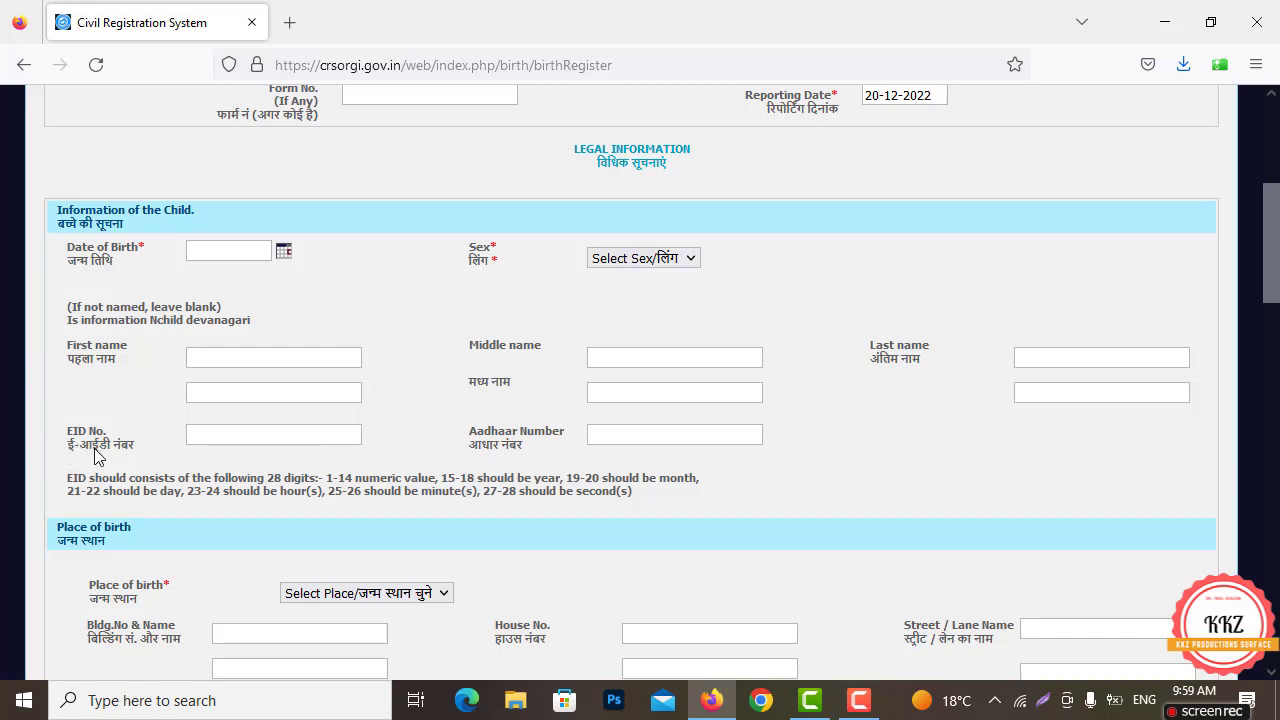
{"action": "left_click", "coordinate": [282, 441]}
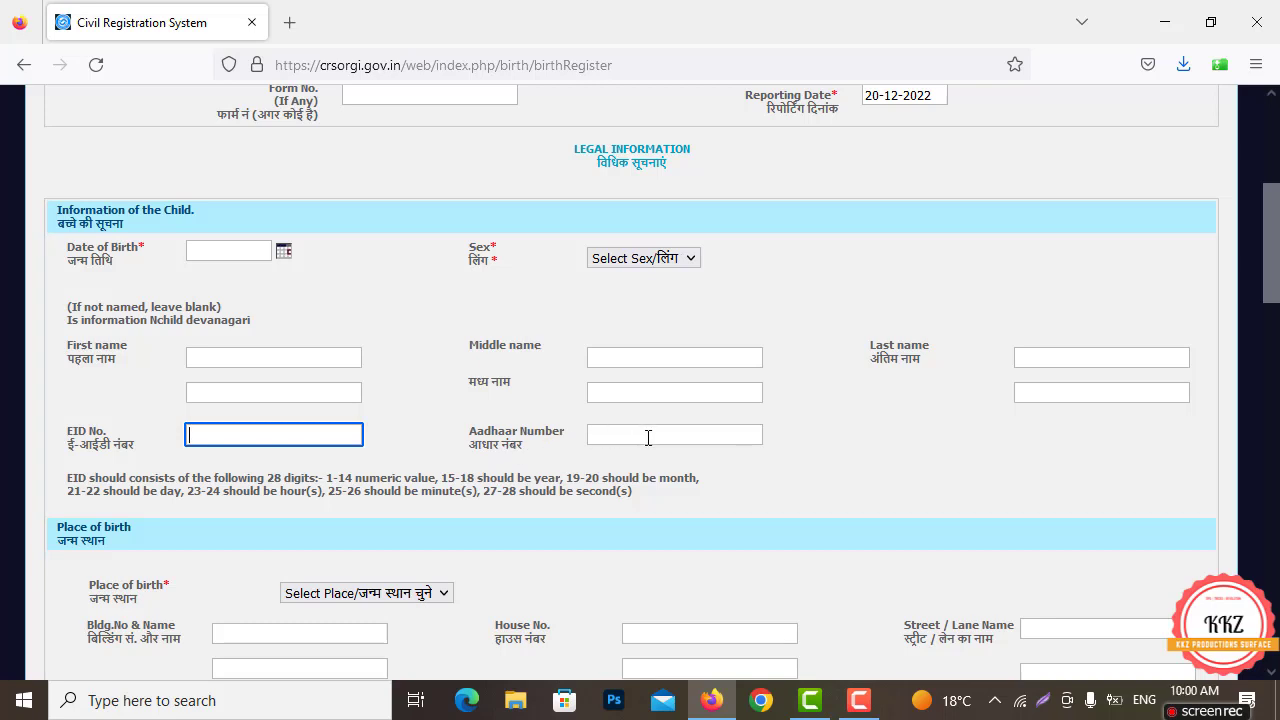
Set the place of birth to House/घर
{"action": "scroll", "coordinate": [645, 440], "scroll_direction": "down", "scroll_amount": 3}
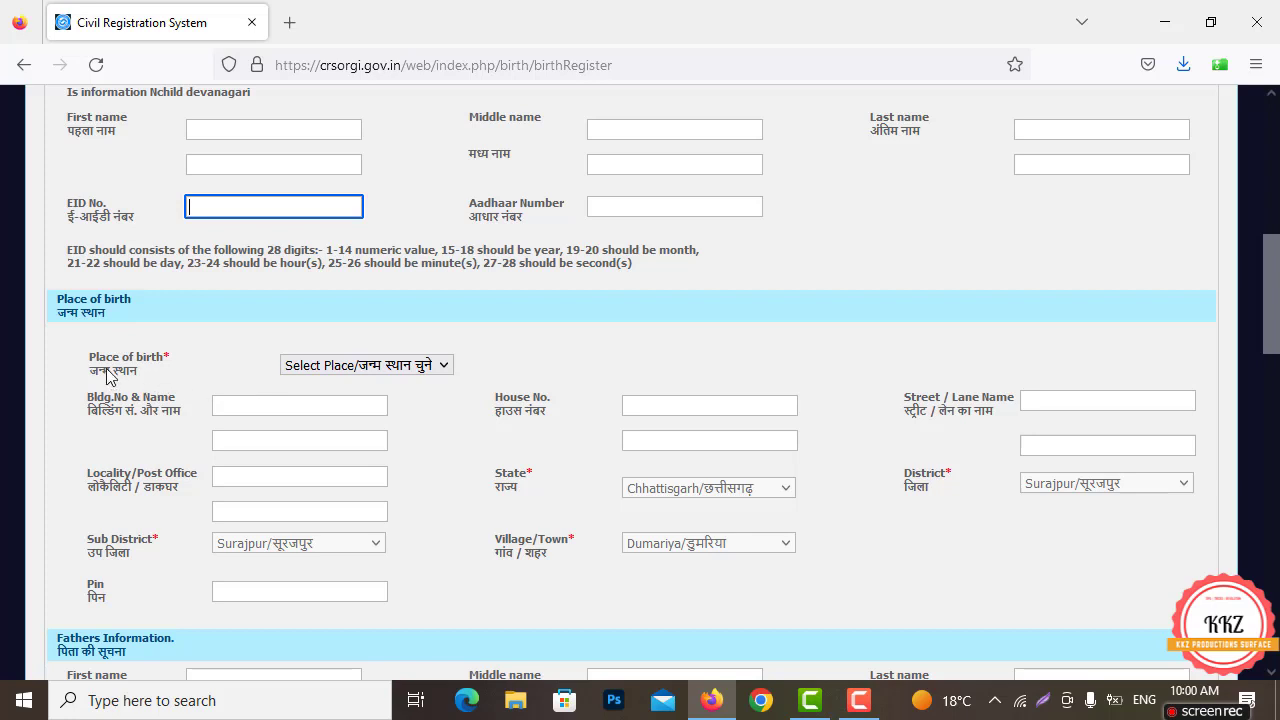
{"action": "left_click", "coordinate": [405, 368]}
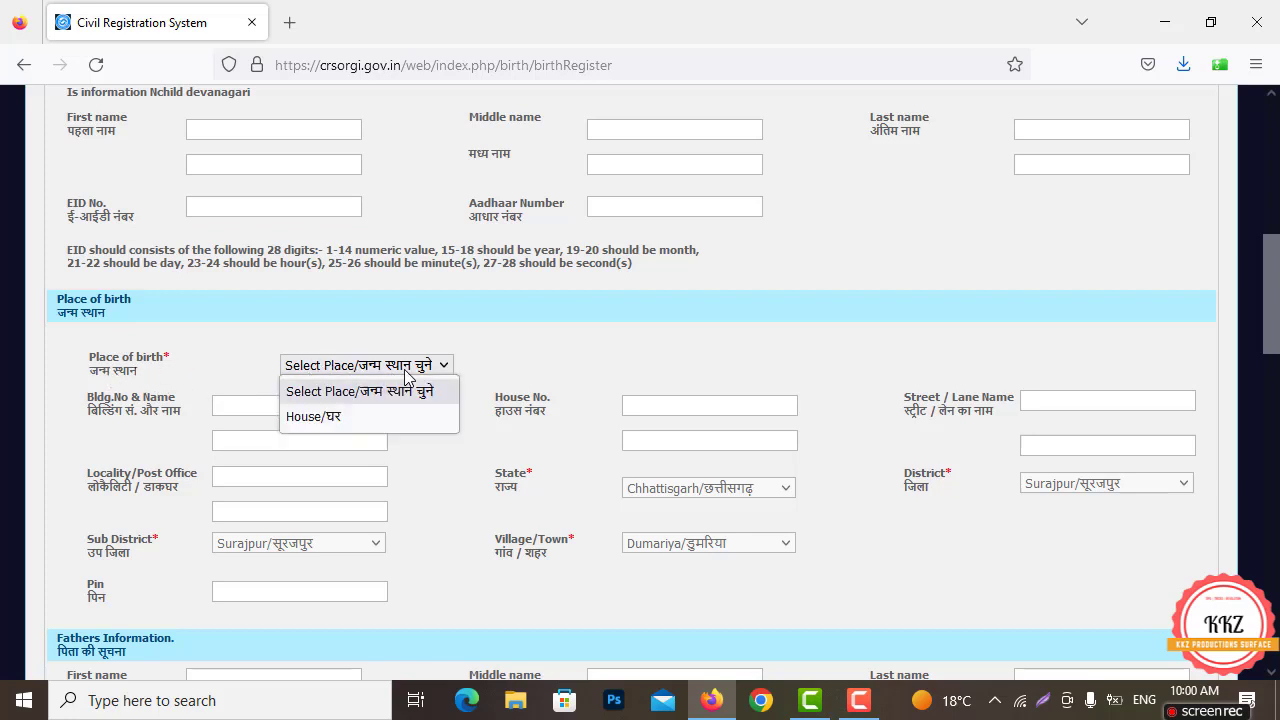
{"action": "left_click", "coordinate": [337, 420]}
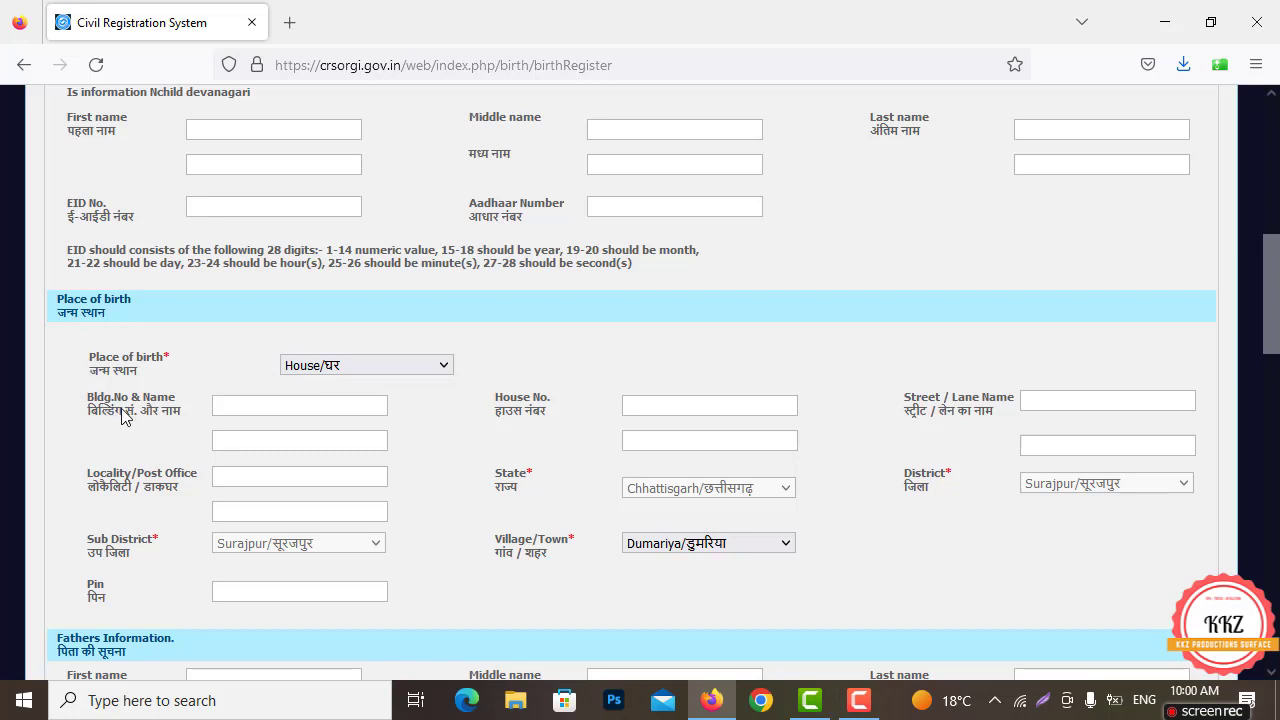
Examine the place of birth address fields: building number and name, house number, street, locality/post office, and pin
{"action": "left_click", "coordinate": [234, 408]}
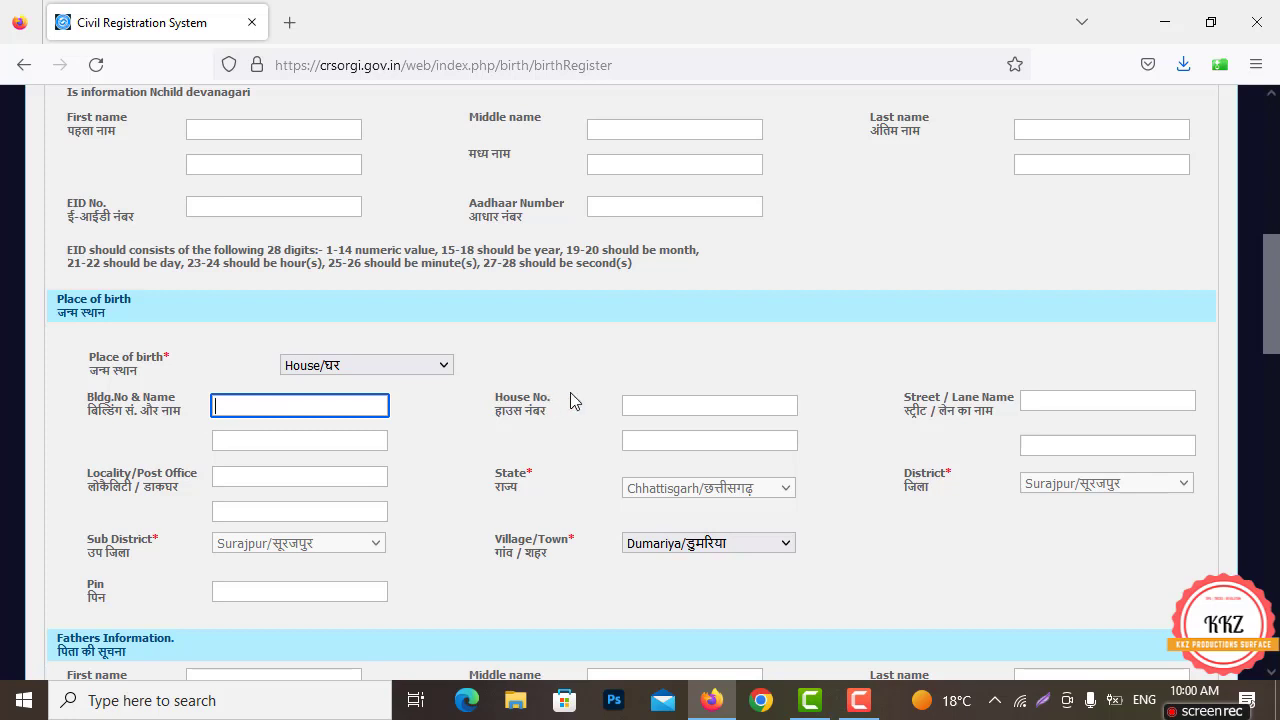
{"action": "left_click", "coordinate": [646, 398]}
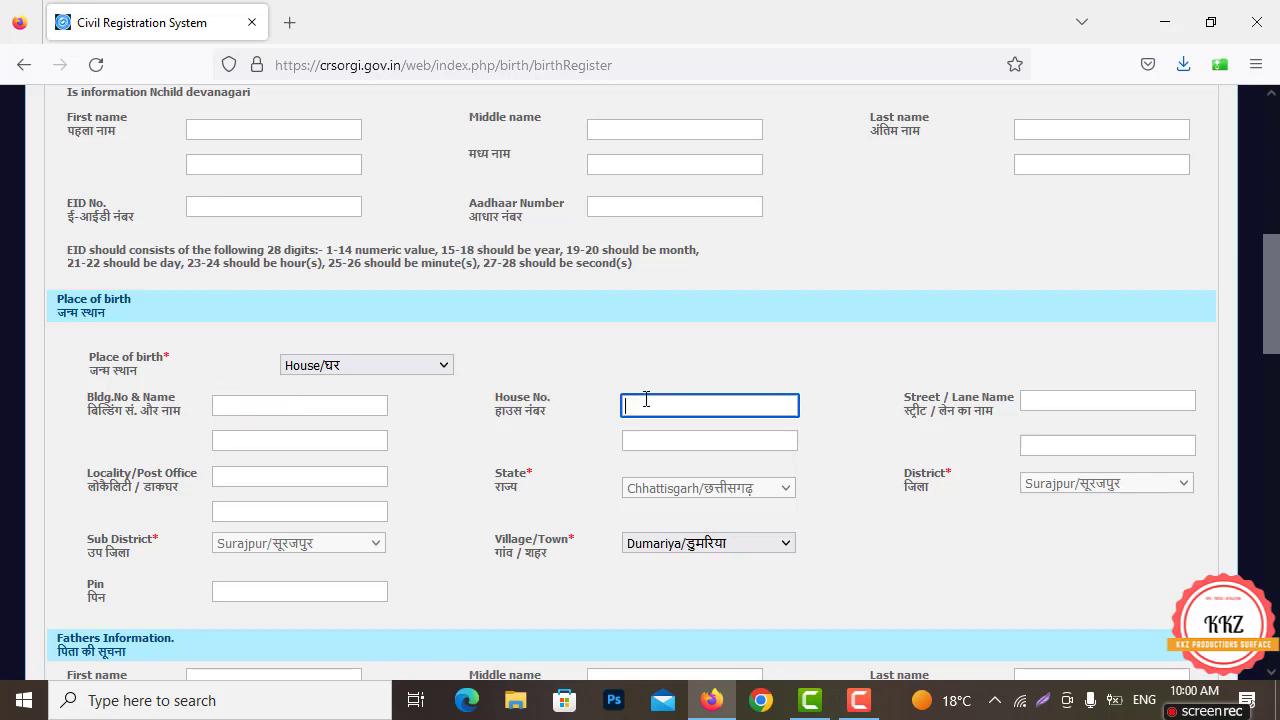
{"action": "left_click", "coordinate": [1065, 400]}
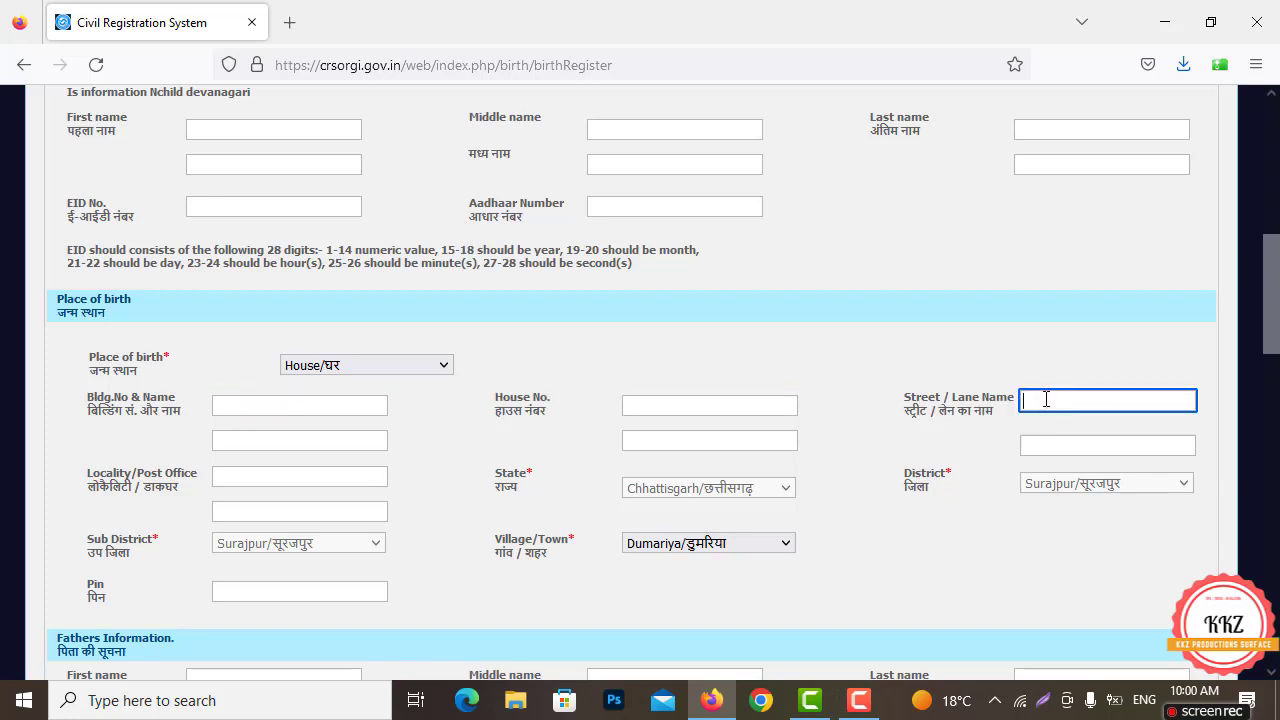
{"action": "left_click", "coordinate": [258, 477]}
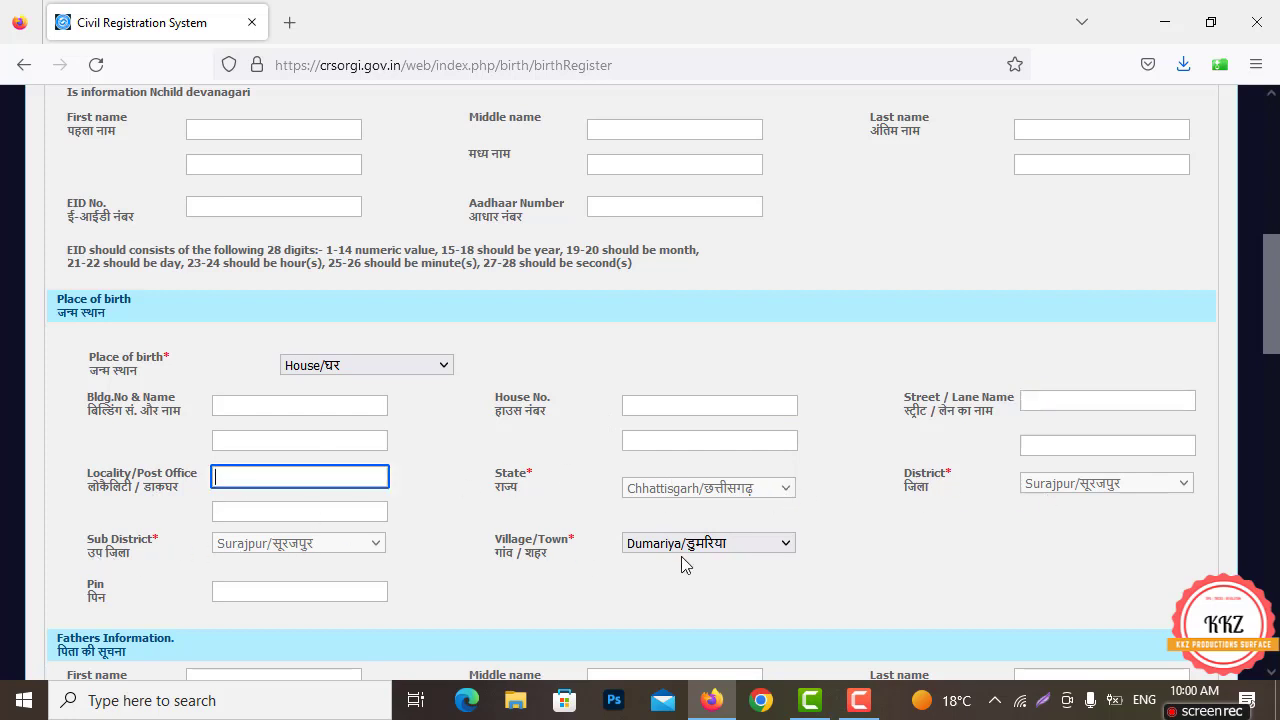
{"action": "left_click", "coordinate": [222, 588]}
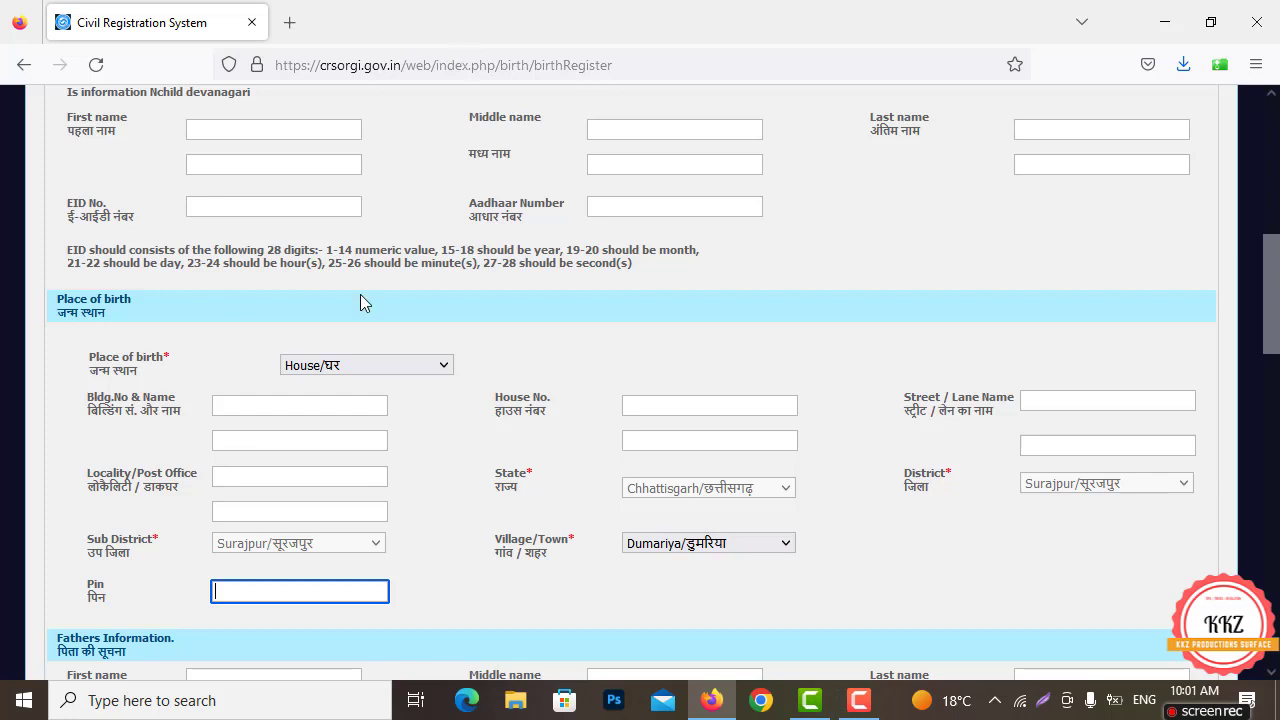
{"action": "left_click", "coordinate": [272, 411]}
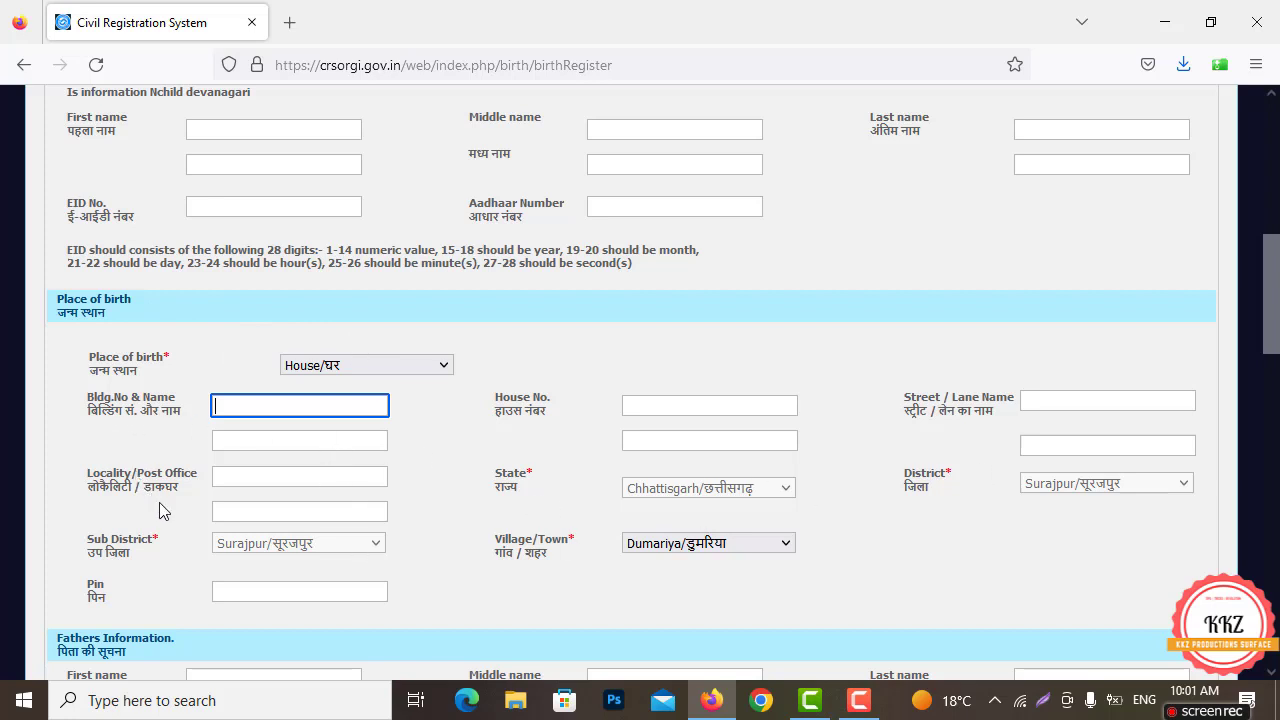
Examine the father's English and Hindi name fields, the available keyboard languages, and his Aadhaar number, email and mobile number fields
{"action": "scroll", "coordinate": [335, 408], "scroll_direction": "down", "scroll_amount": 2}
{"action": "scroll", "coordinate": [335, 408], "scroll_direction": "down", "scroll_amount": 1}
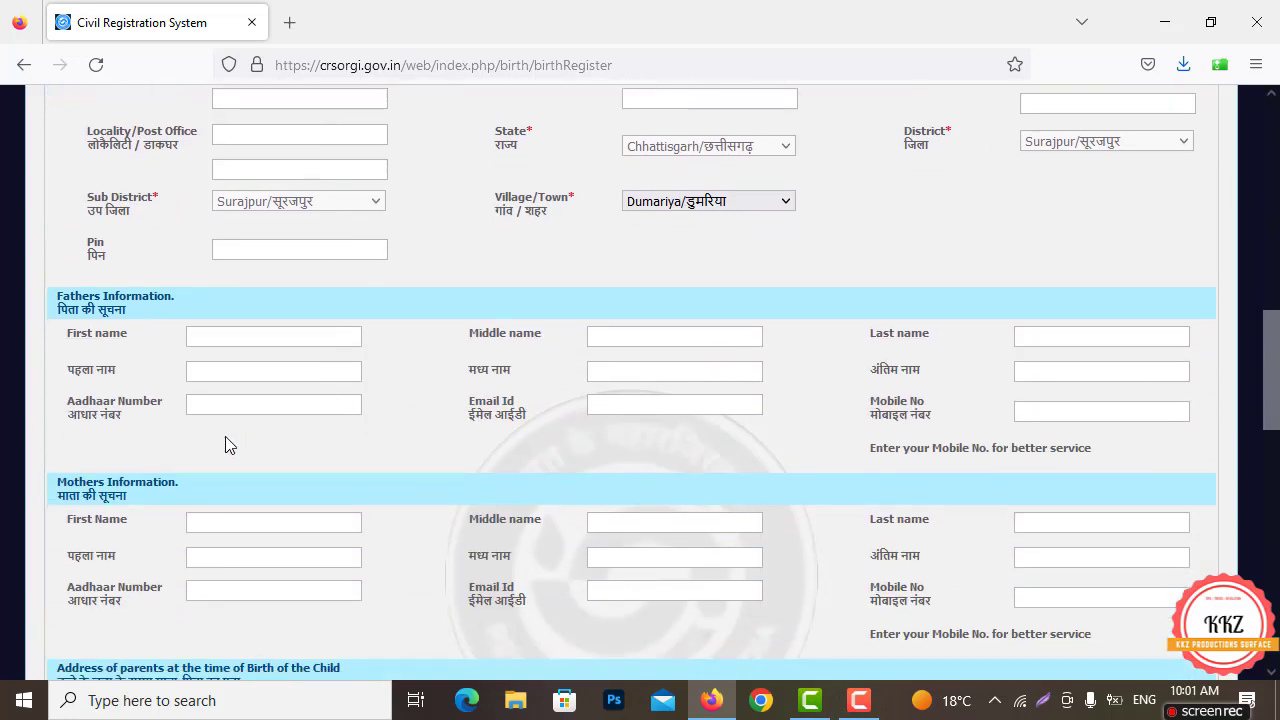
{"action": "left_click", "coordinate": [206, 332]}
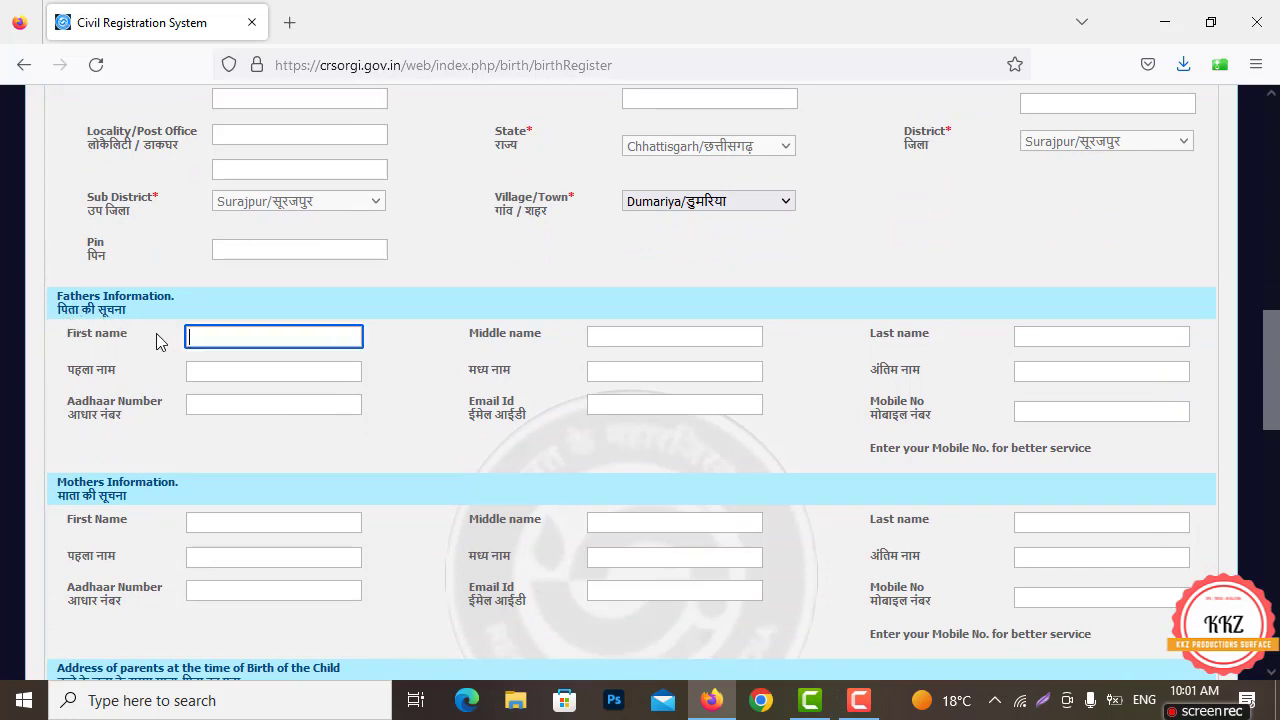
{"action": "left_click", "coordinate": [650, 333]}
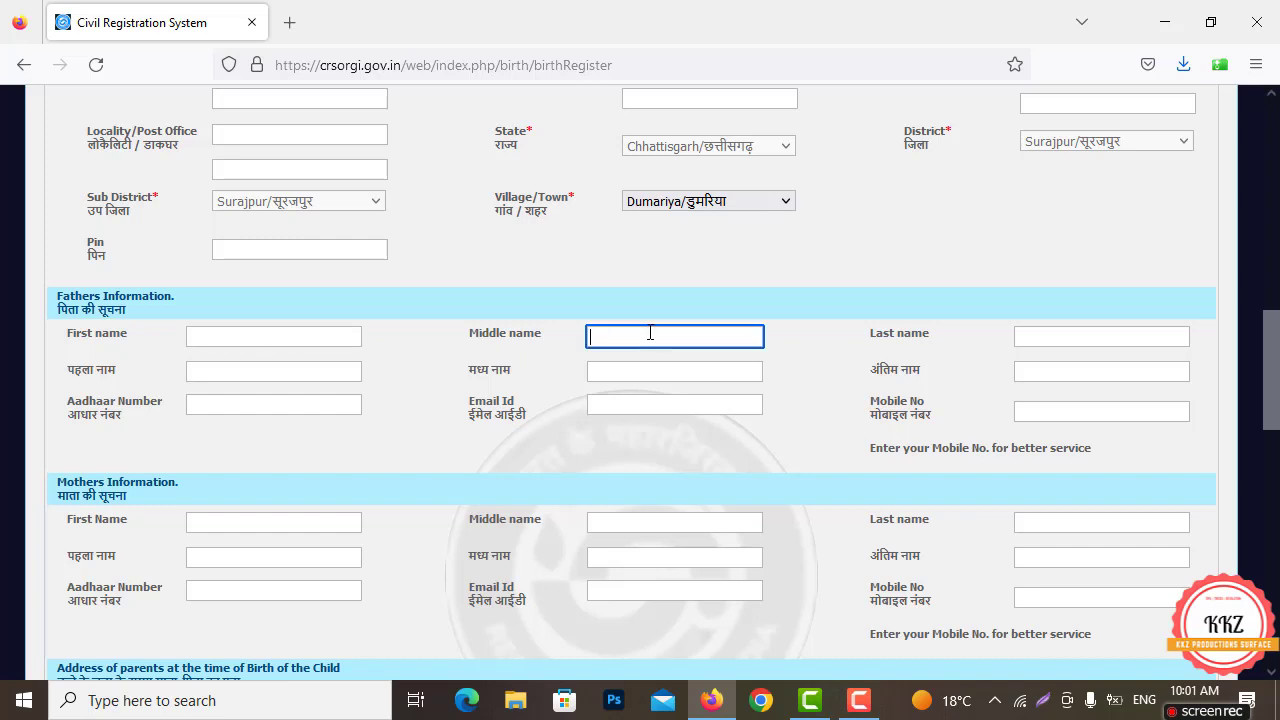
{"action": "left_click", "coordinate": [1053, 338]}
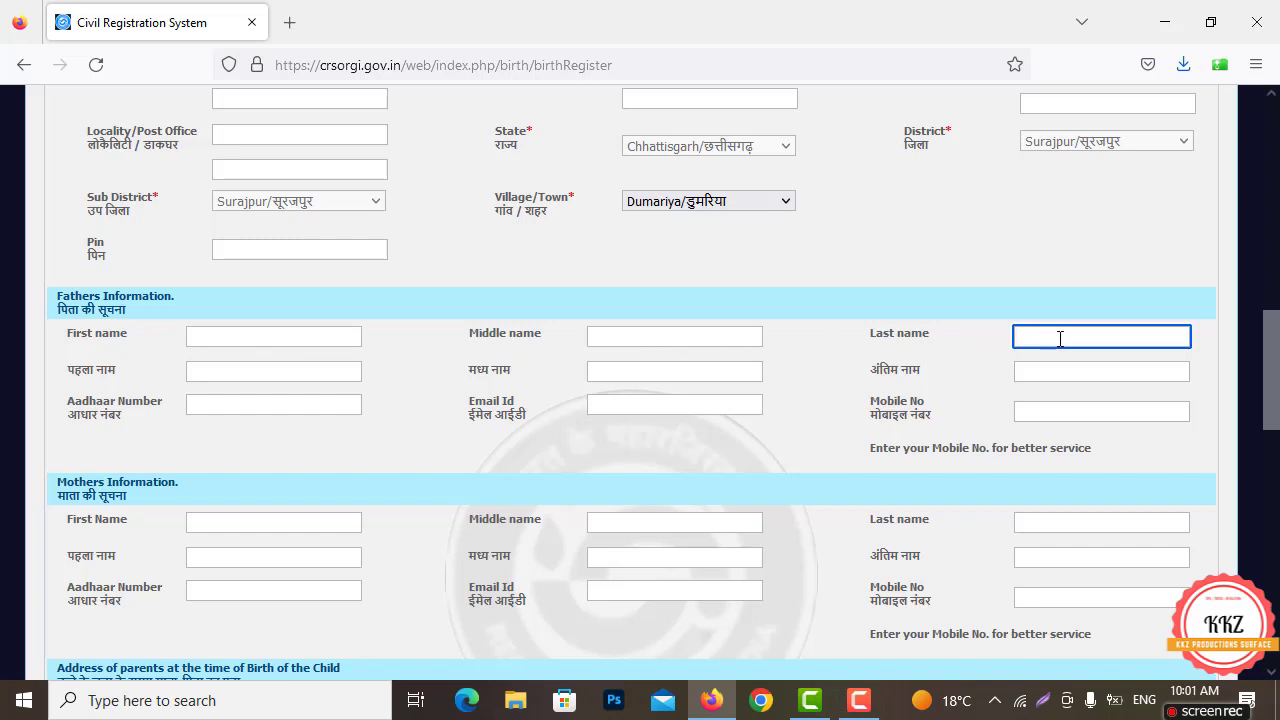
{"action": "left_click", "coordinate": [279, 379]}
{"action": "left_click", "coordinate": [648, 373]}
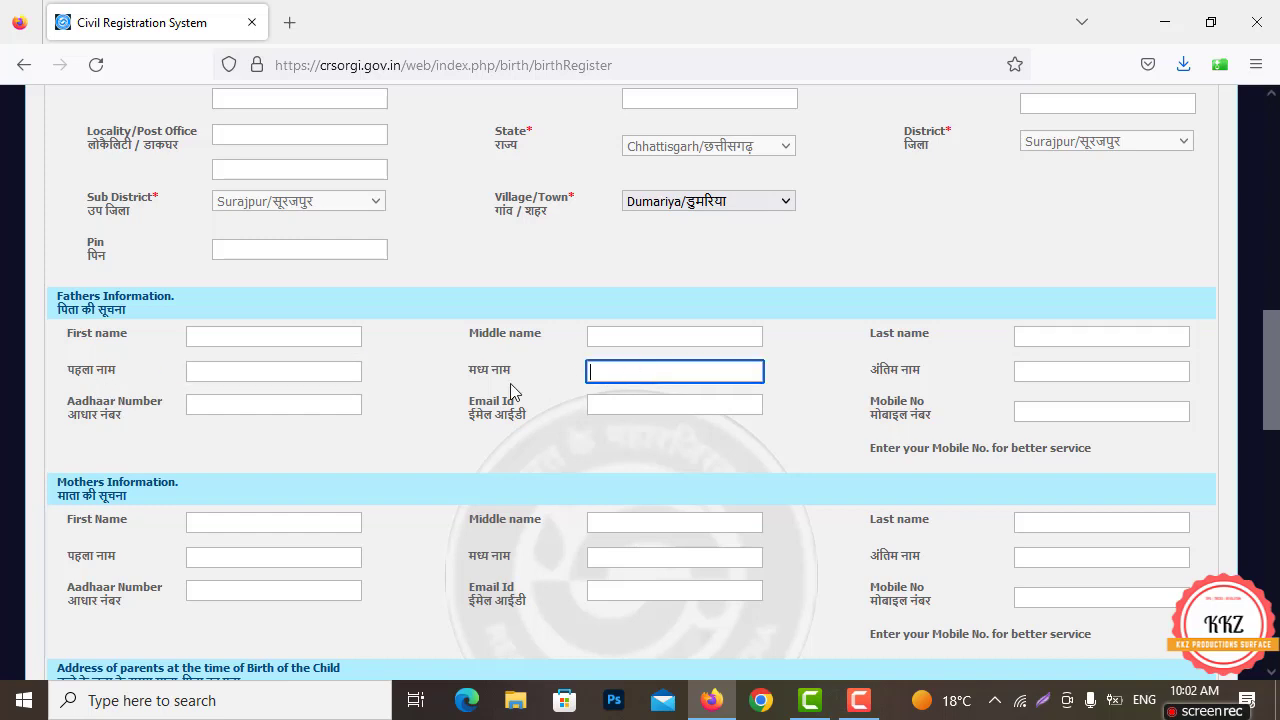
{"action": "left_click", "coordinate": [1068, 371]}
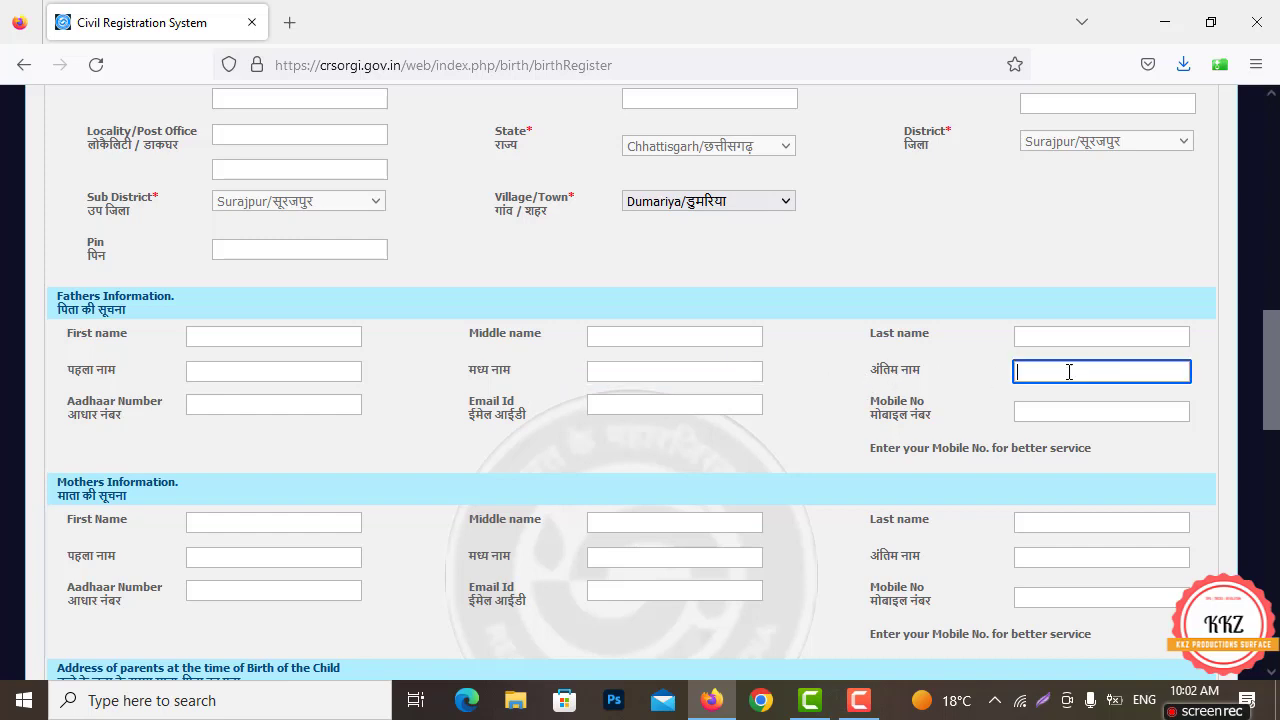
{"action": "left_click", "coordinate": [1144, 700]}
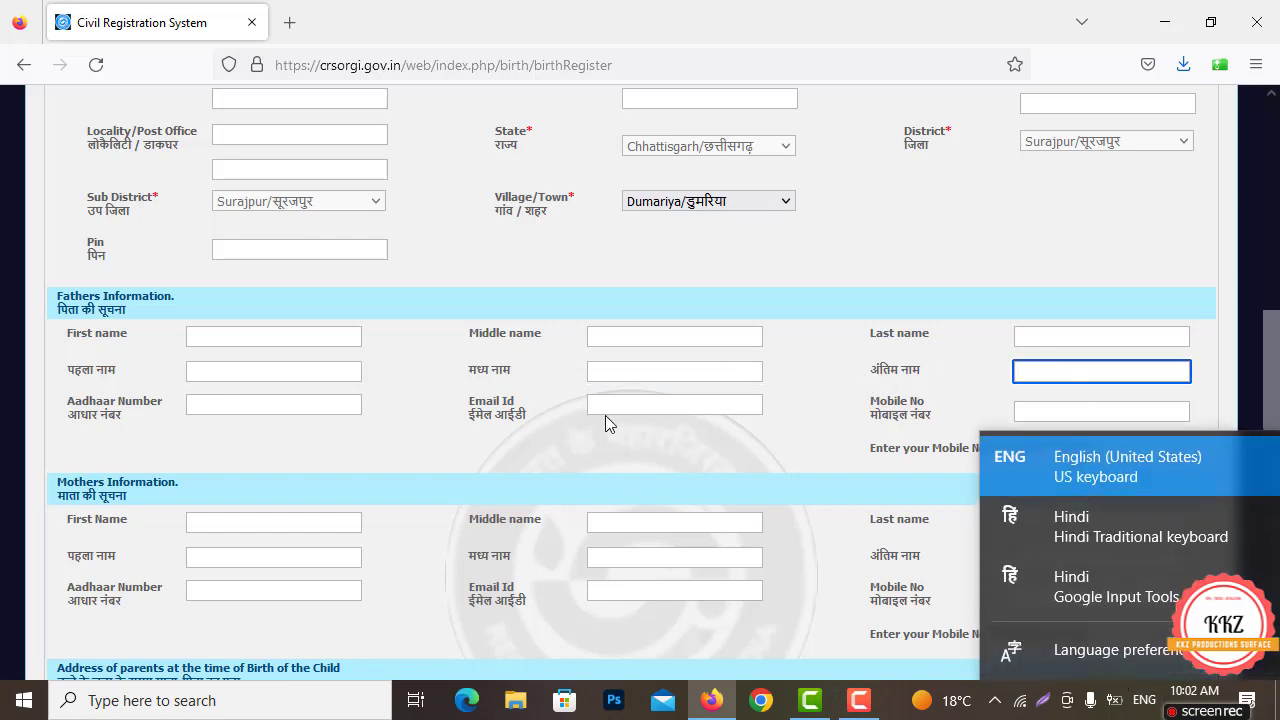
{"action": "left_click", "coordinate": [562, 400]}
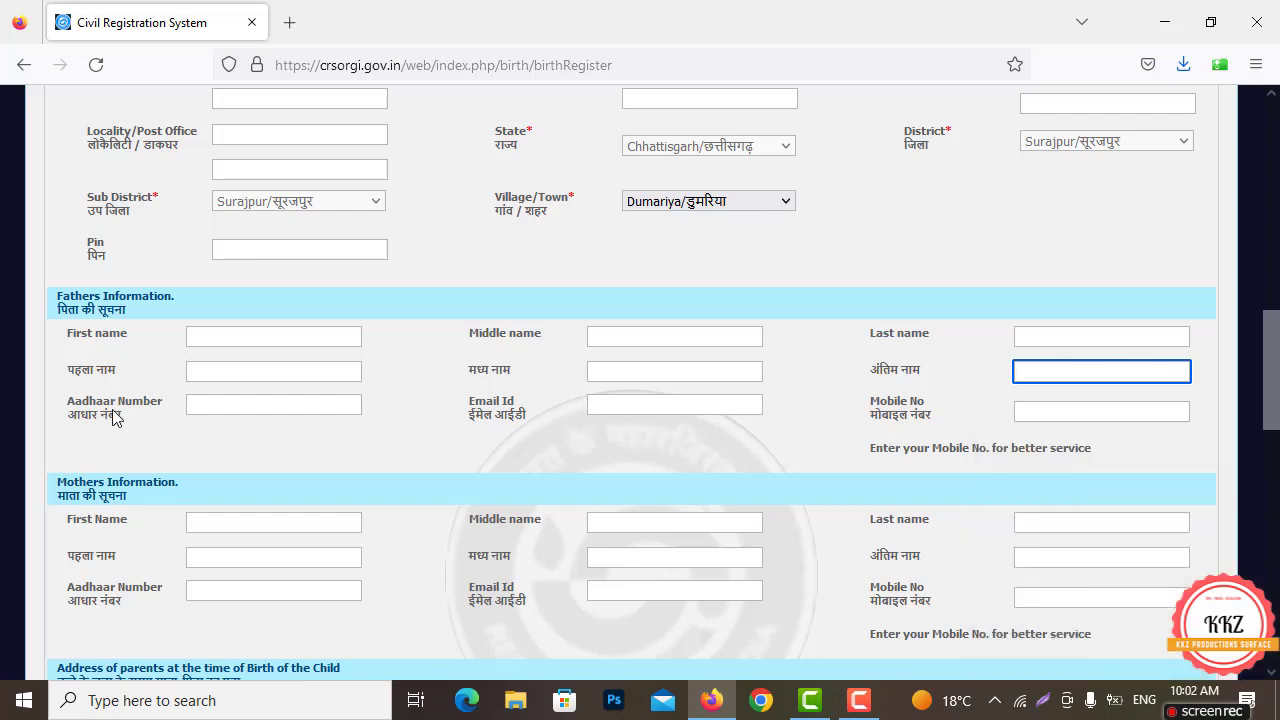
{"action": "left_click", "coordinate": [250, 408]}
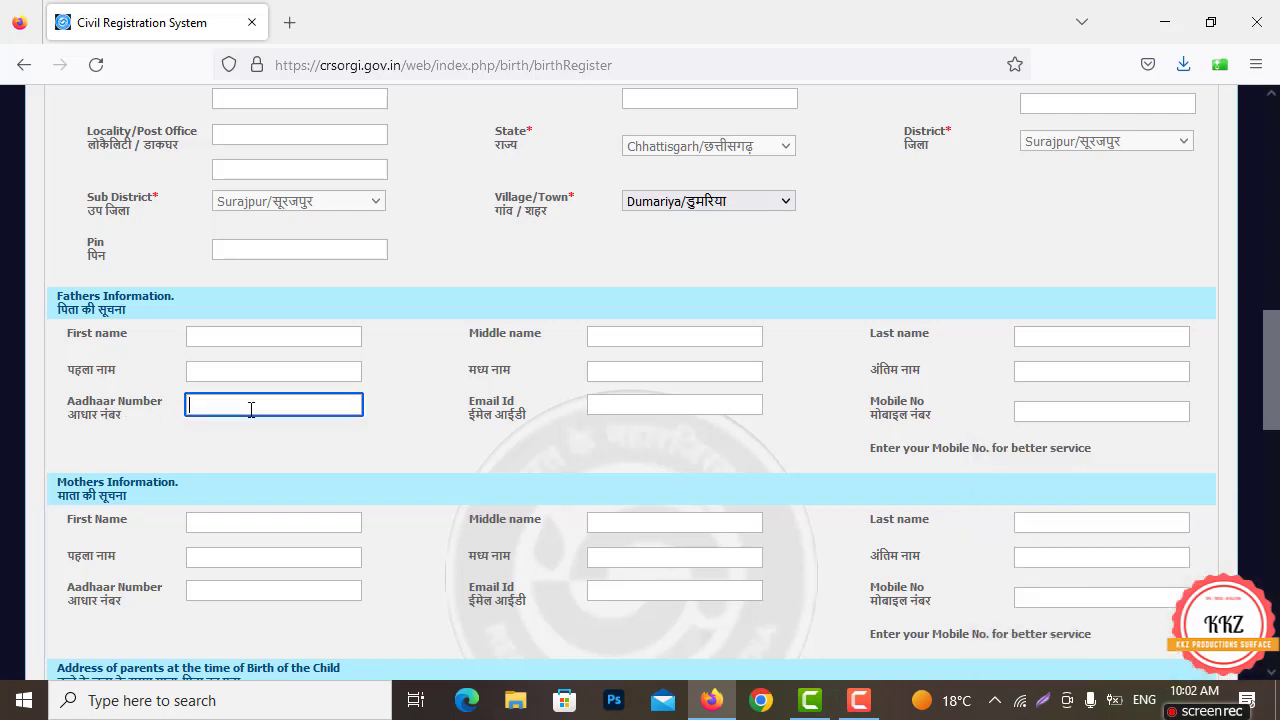
{"action": "left_click", "coordinate": [628, 406]}
{"action": "left_click", "coordinate": [1072, 410]}
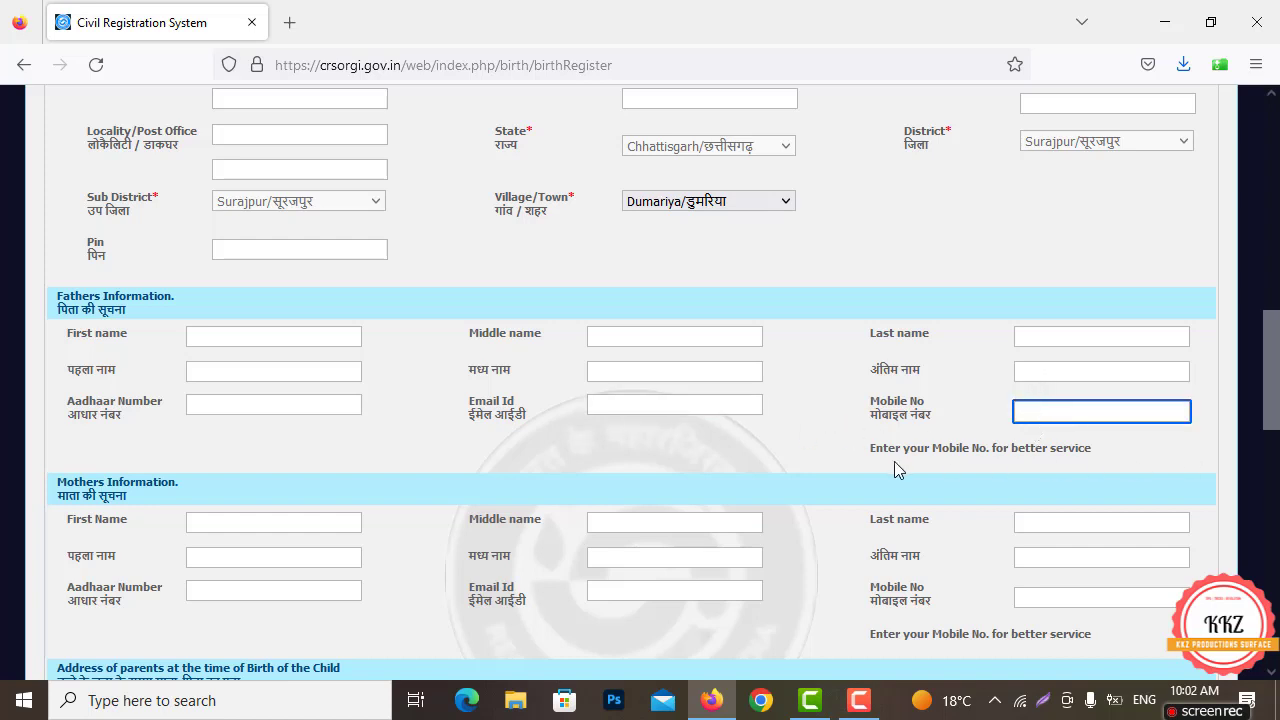
Examine the mother's English and Hindi first, middle and last name fields, and her Aadhaar number, email and mobile number fields
{"action": "scroll", "coordinate": [894, 461], "scroll_direction": "down", "scroll_amount": 2}
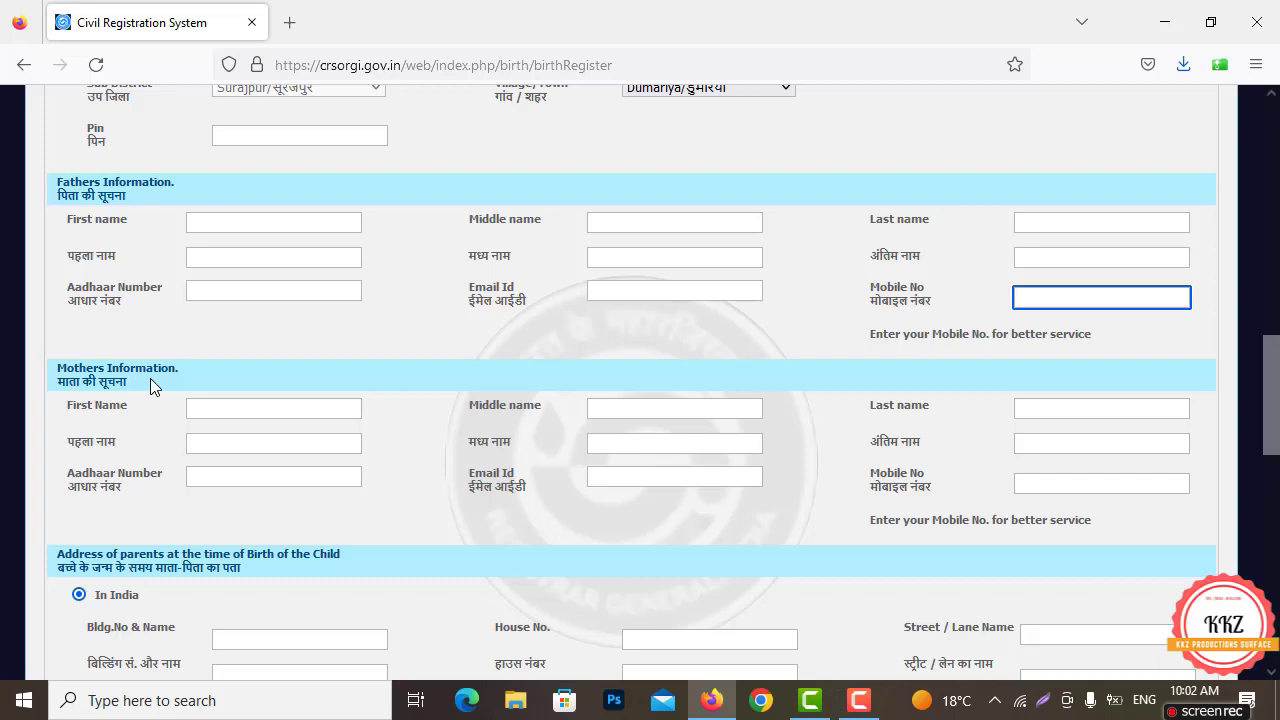
{"action": "left_click", "coordinate": [255, 411]}
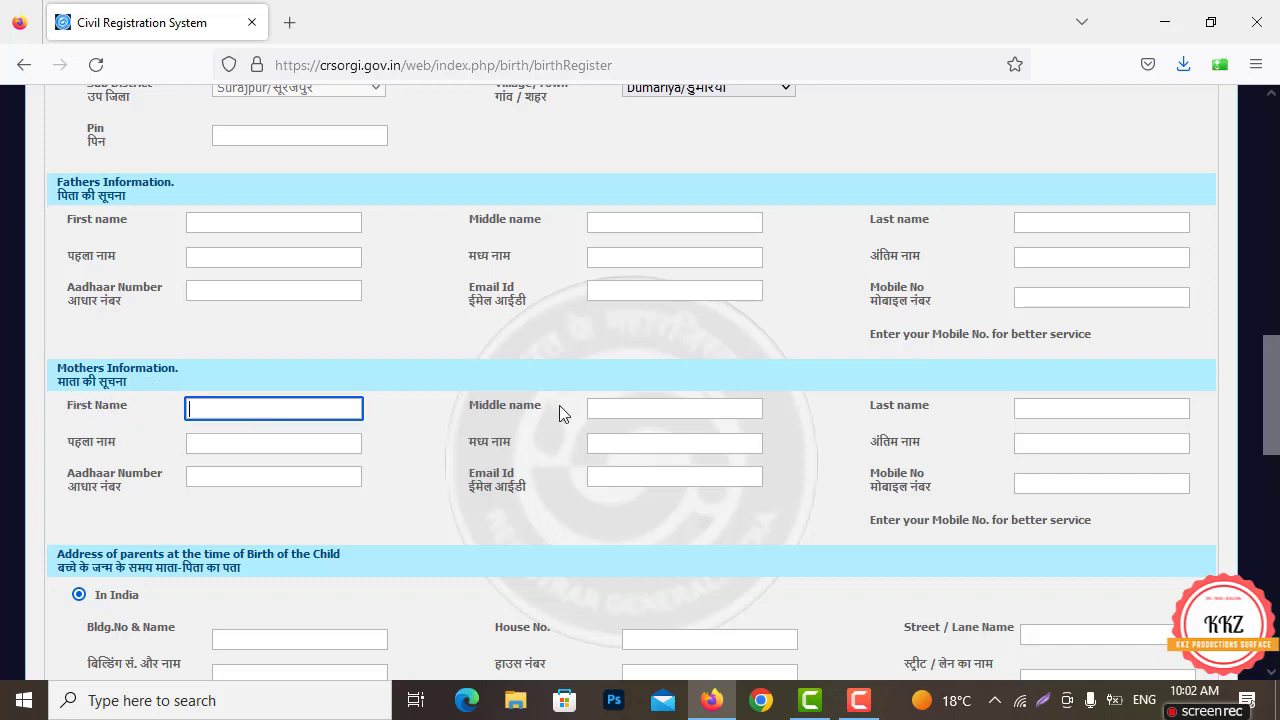
{"action": "left_click", "coordinate": [620, 401]}
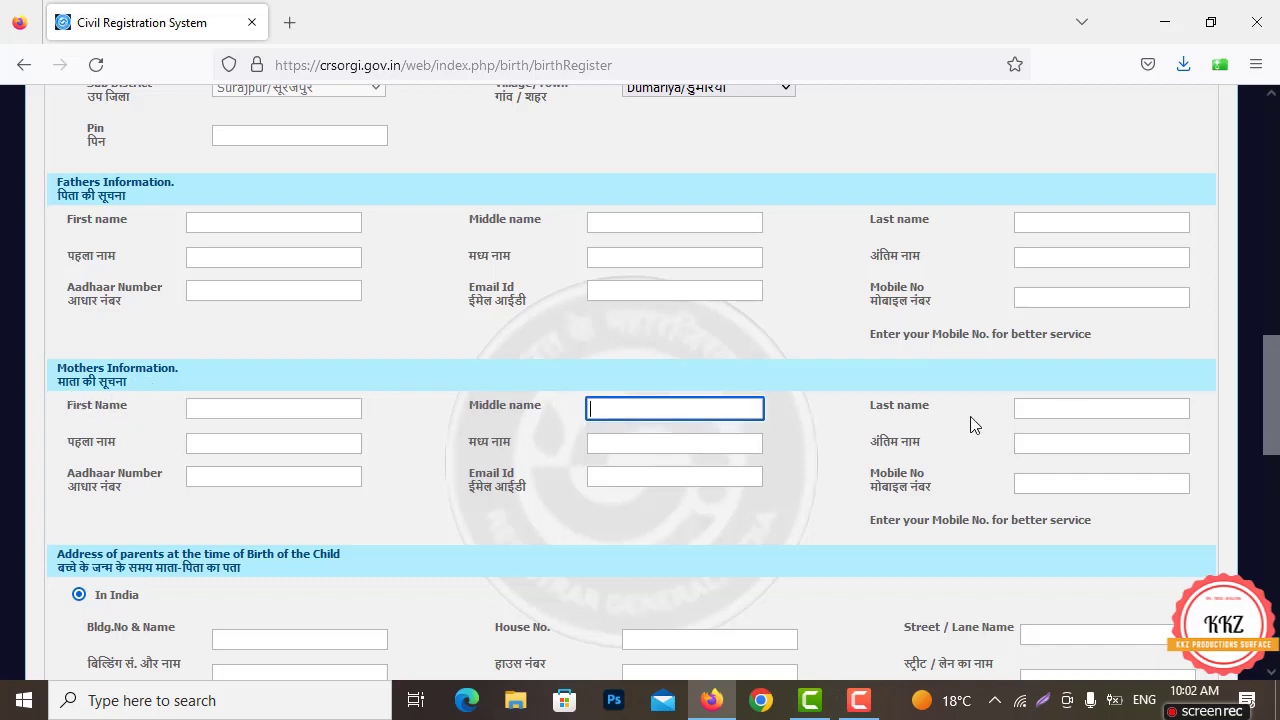
{"action": "left_click", "coordinate": [1040, 410]}
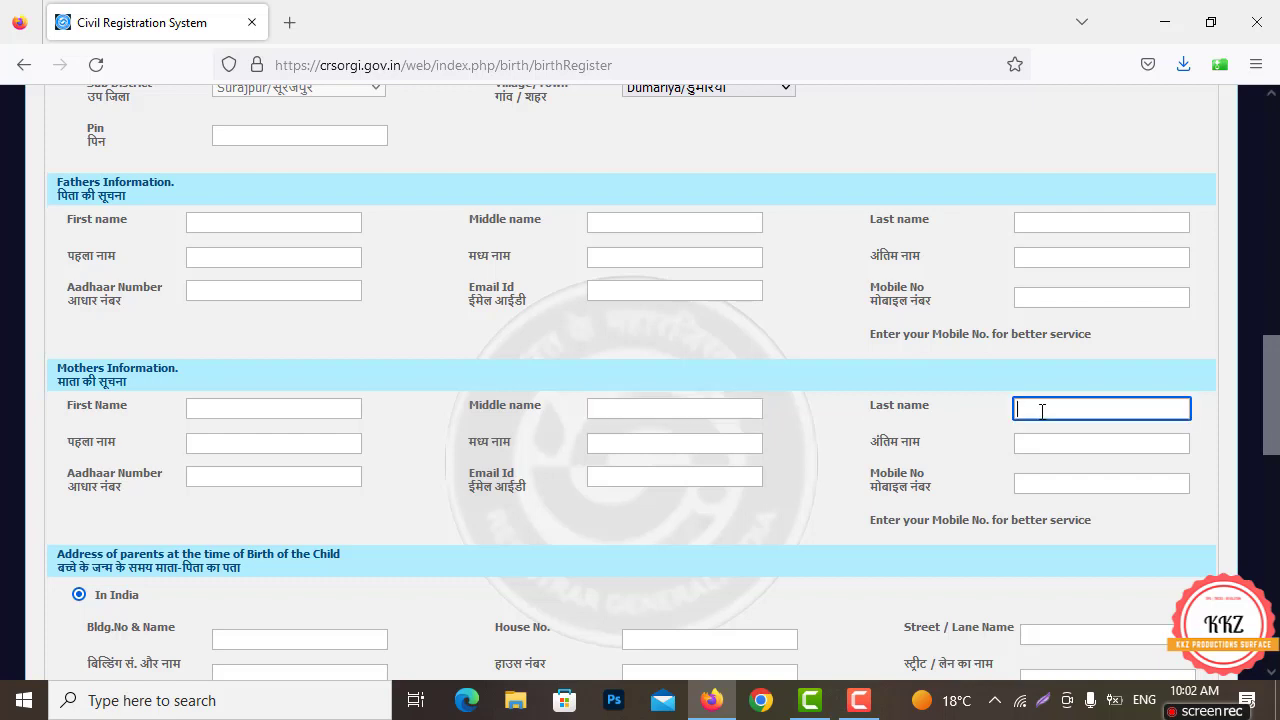
{"action": "left_click", "coordinate": [220, 448]}
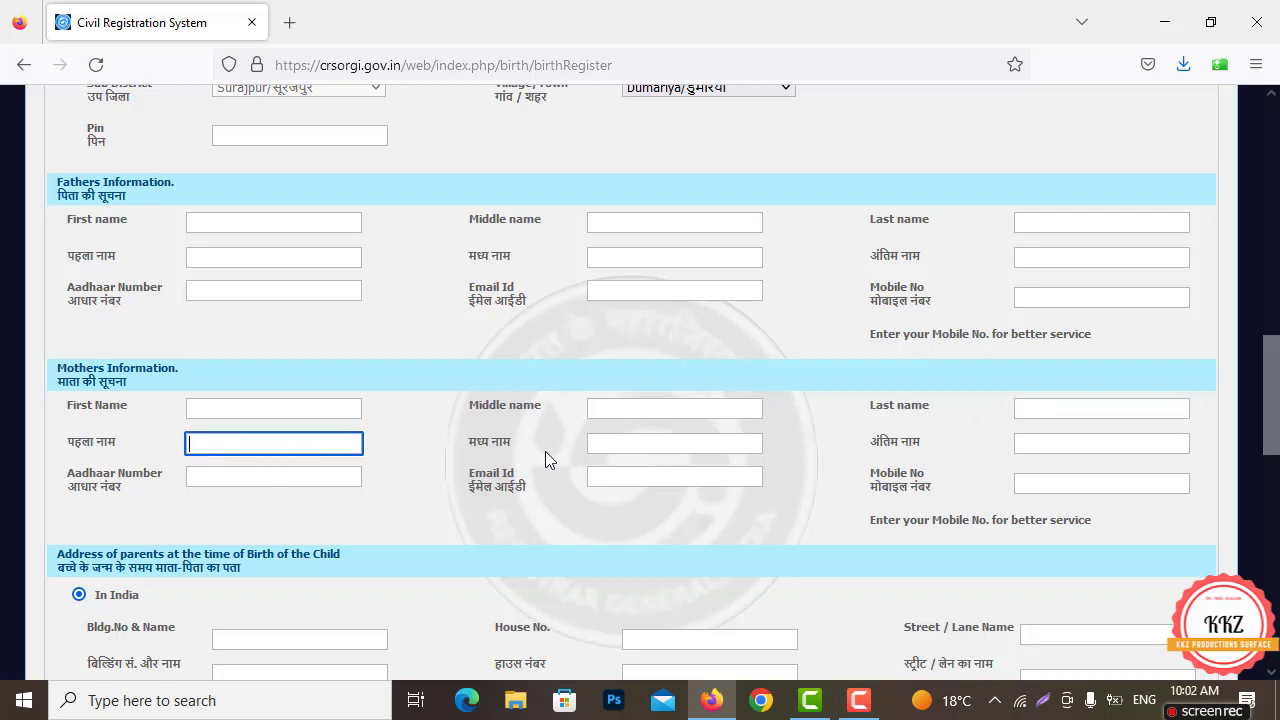
{"action": "left_click", "coordinate": [647, 438]}
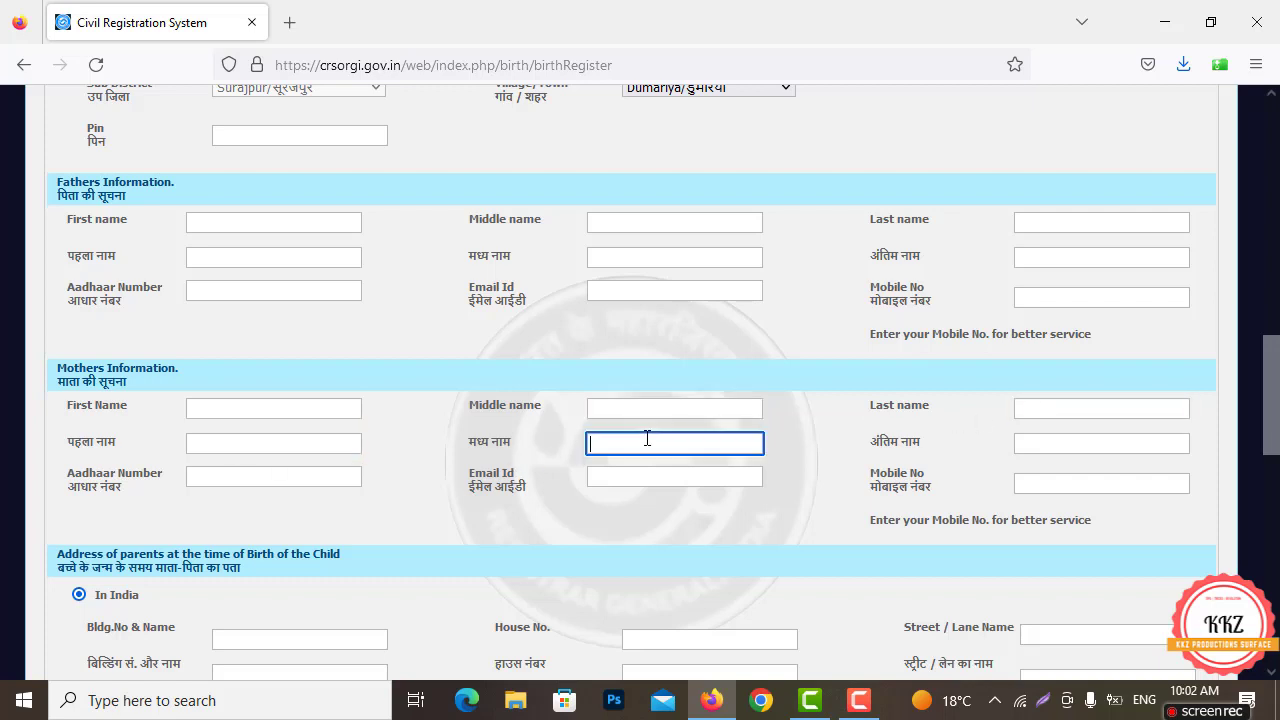
{"action": "left_click", "coordinate": [1054, 442]}
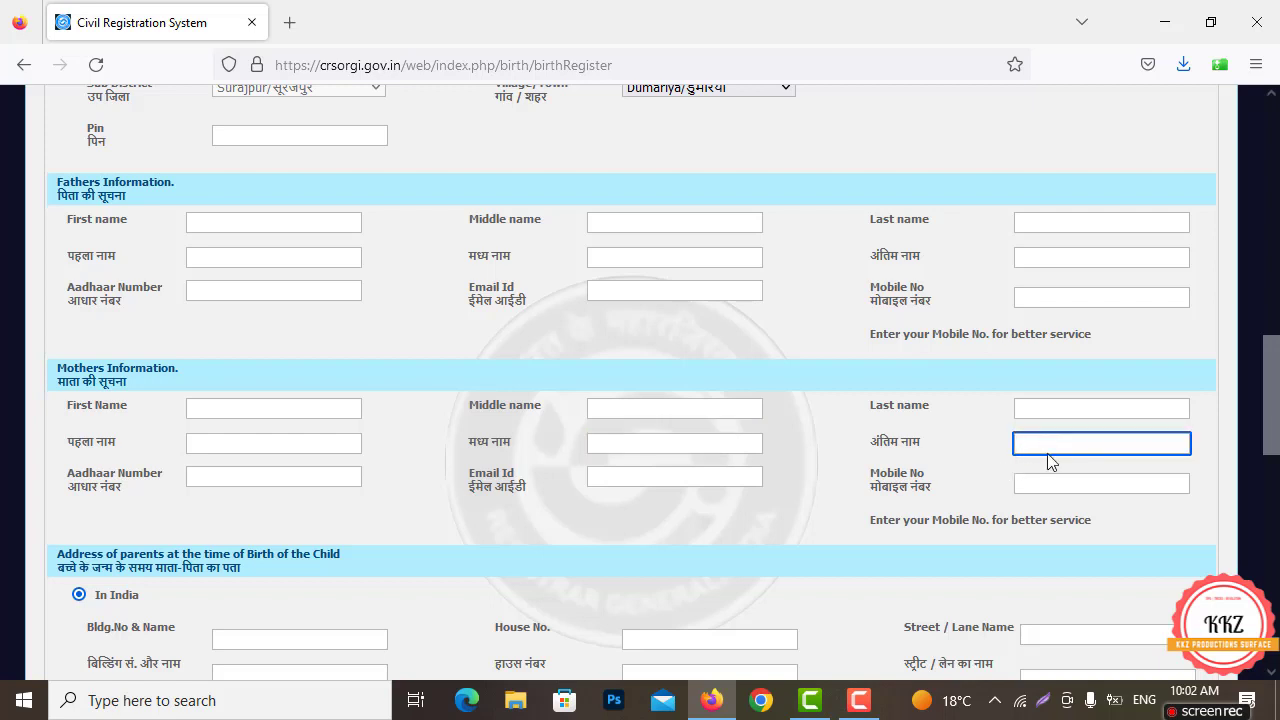
{"action": "left_click", "coordinate": [227, 482]}
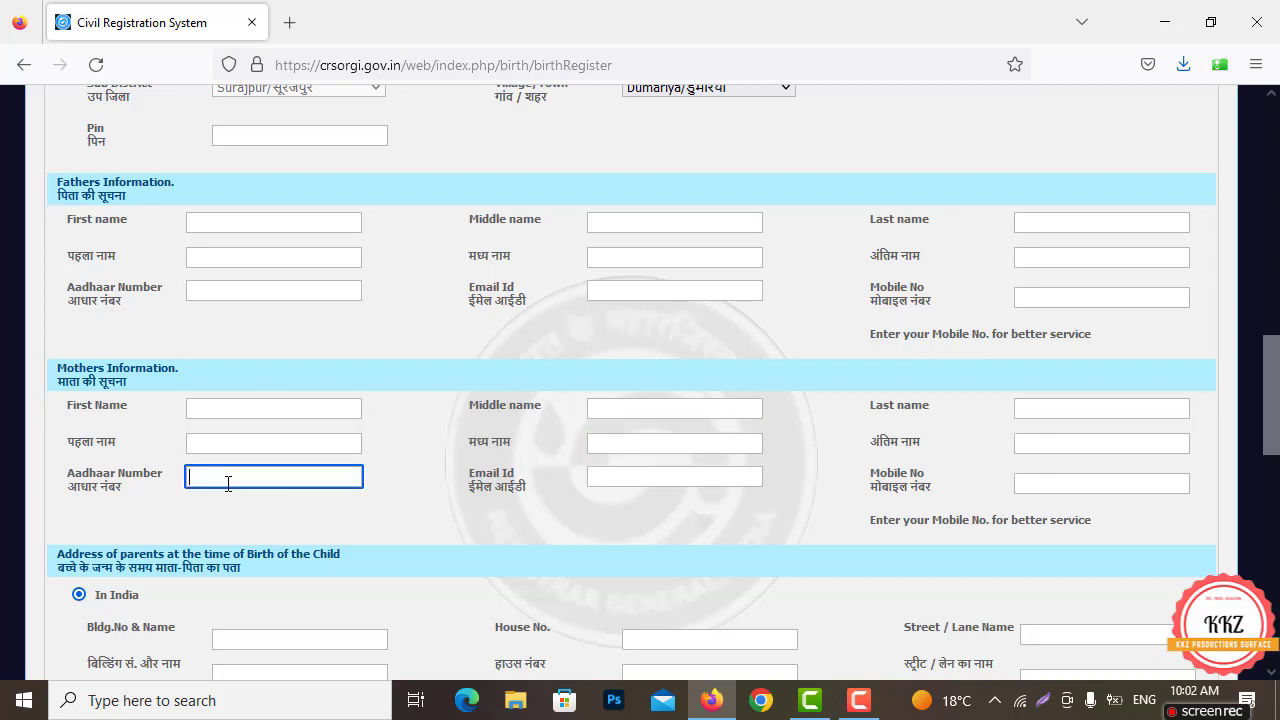
{"action": "left_click", "coordinate": [666, 478]}
{"action": "left_click", "coordinate": [1025, 483]}
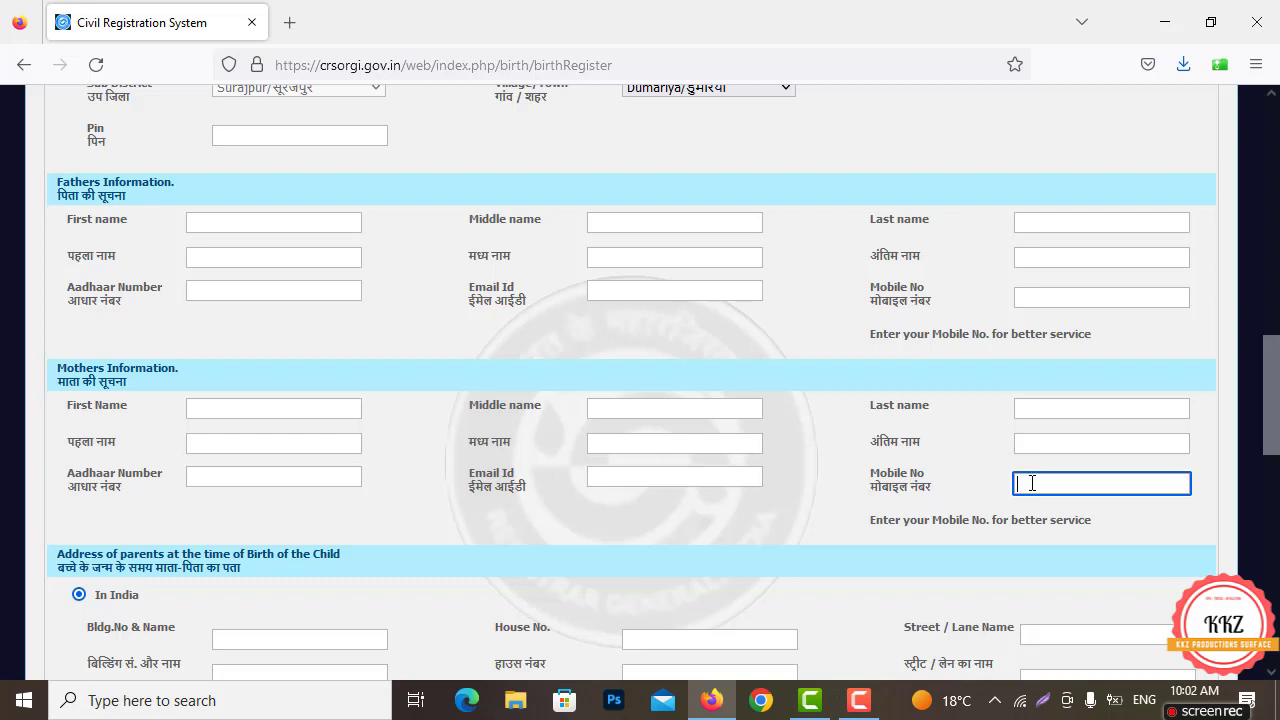
Examine the English and Hindi building number and name fields and the locality field in the parents' address at the time of birth
{"action": "scroll", "coordinate": [268, 411], "scroll_direction": "down", "scroll_amount": 4}
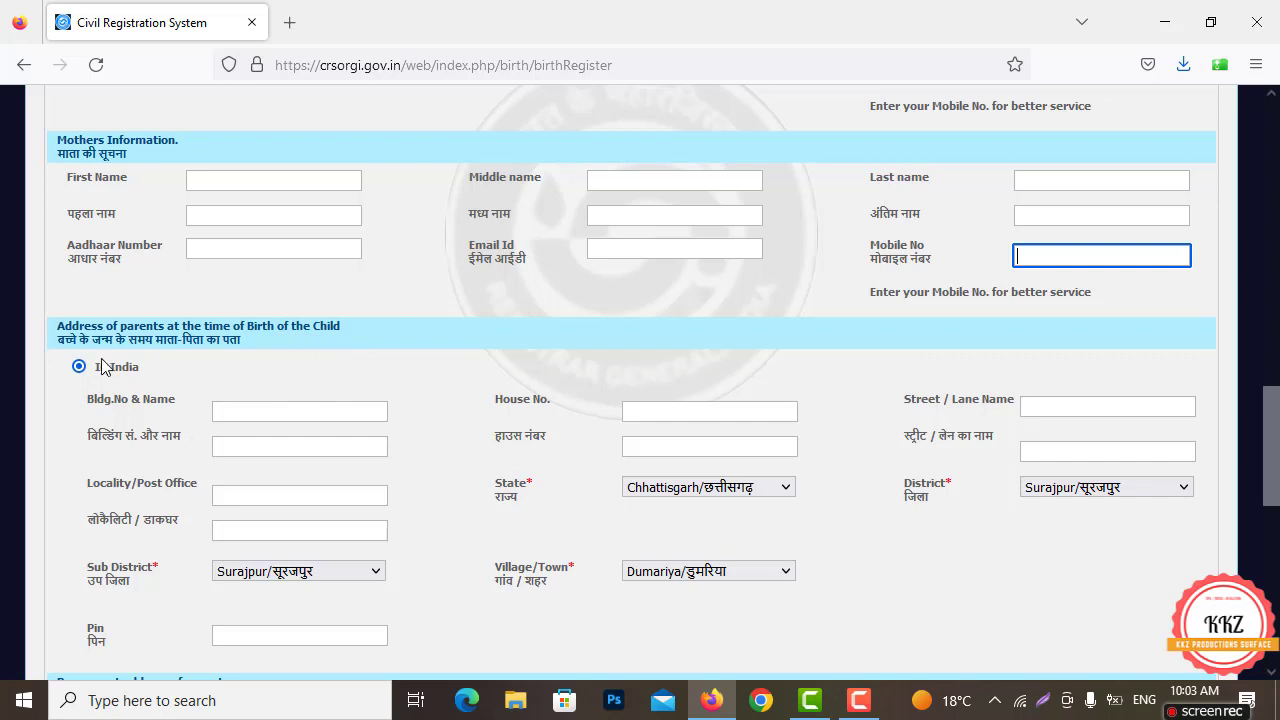
{"action": "left_click", "coordinate": [296, 407]}
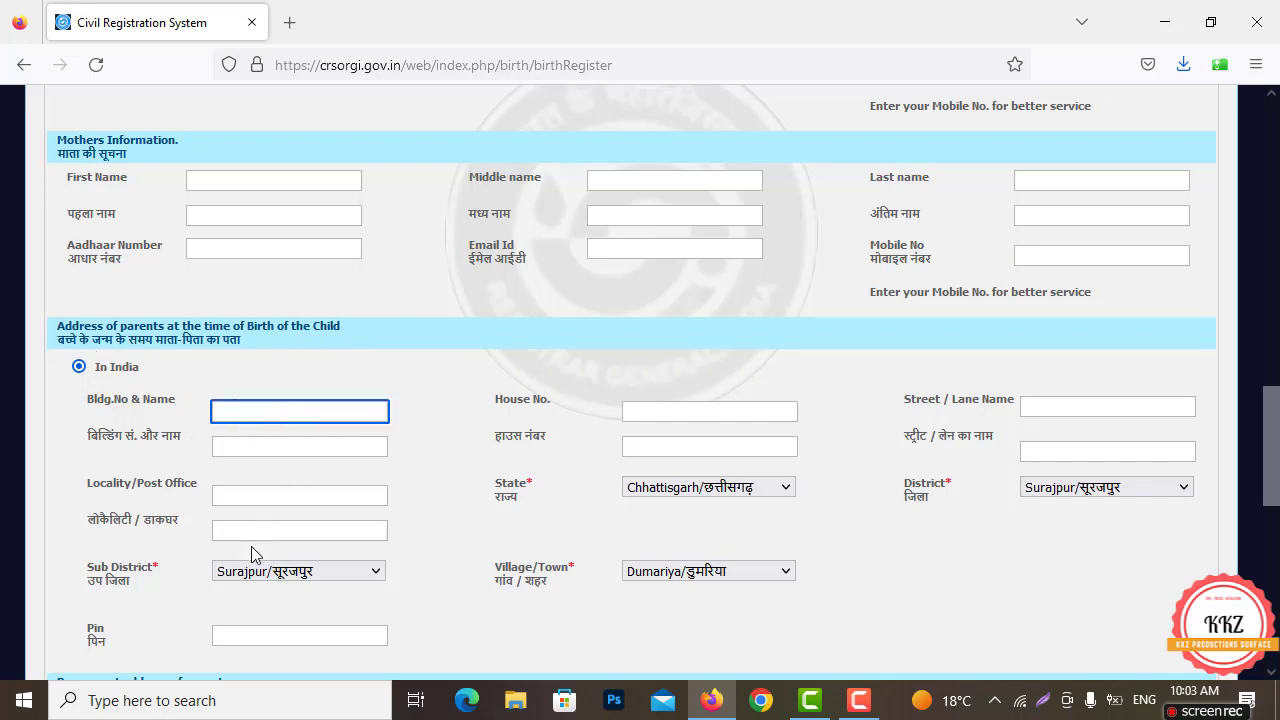
{"action": "left_click", "coordinate": [250, 449]}
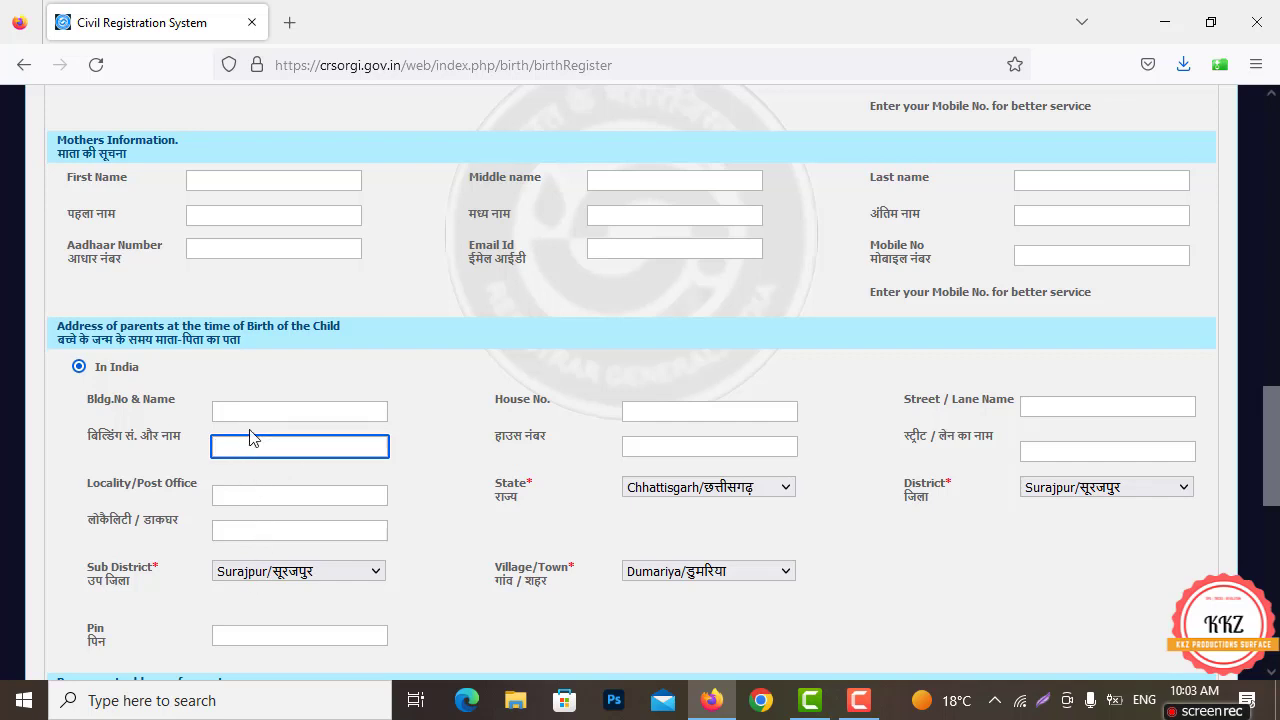
{"action": "left_click", "coordinate": [250, 414]}
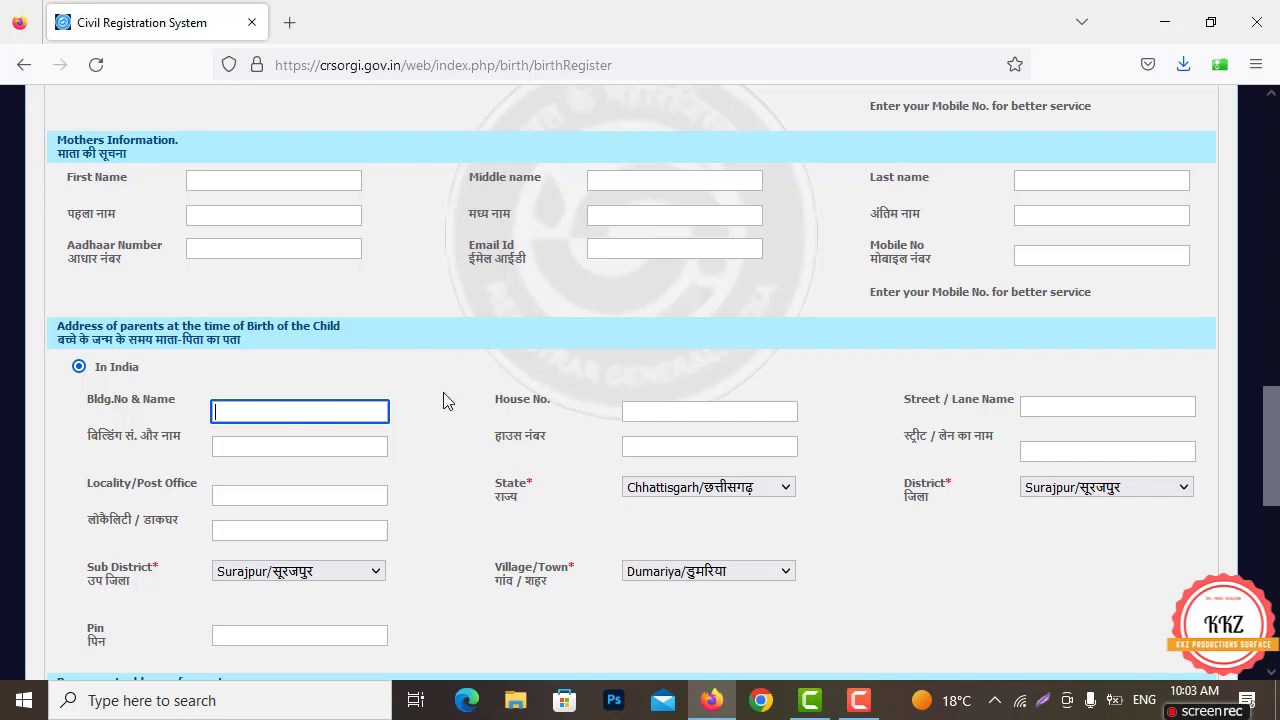
{"action": "left_click", "coordinate": [296, 441]}
{"action": "left_click", "coordinate": [279, 416]}
{"action": "left_click", "coordinate": [271, 452]}
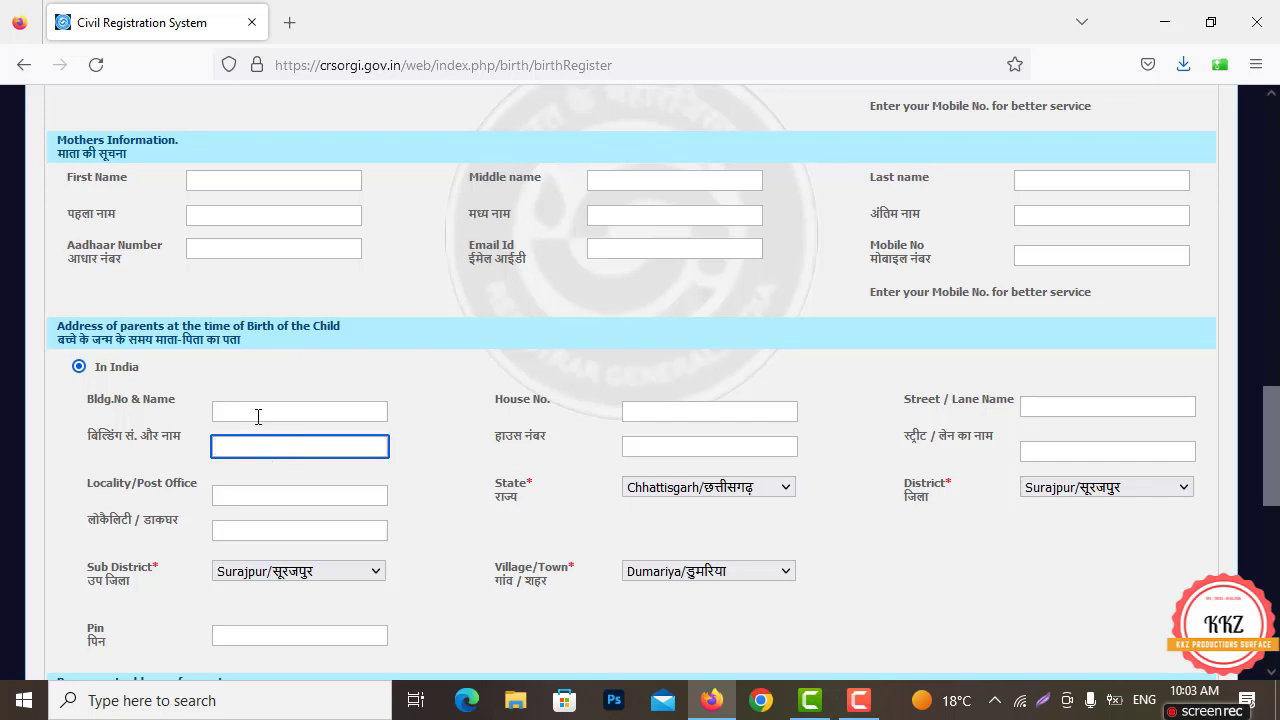
{"action": "left_click", "coordinate": [258, 416]}
{"action": "left_click", "coordinate": [266, 443]}
{"action": "left_click", "coordinate": [259, 413]}
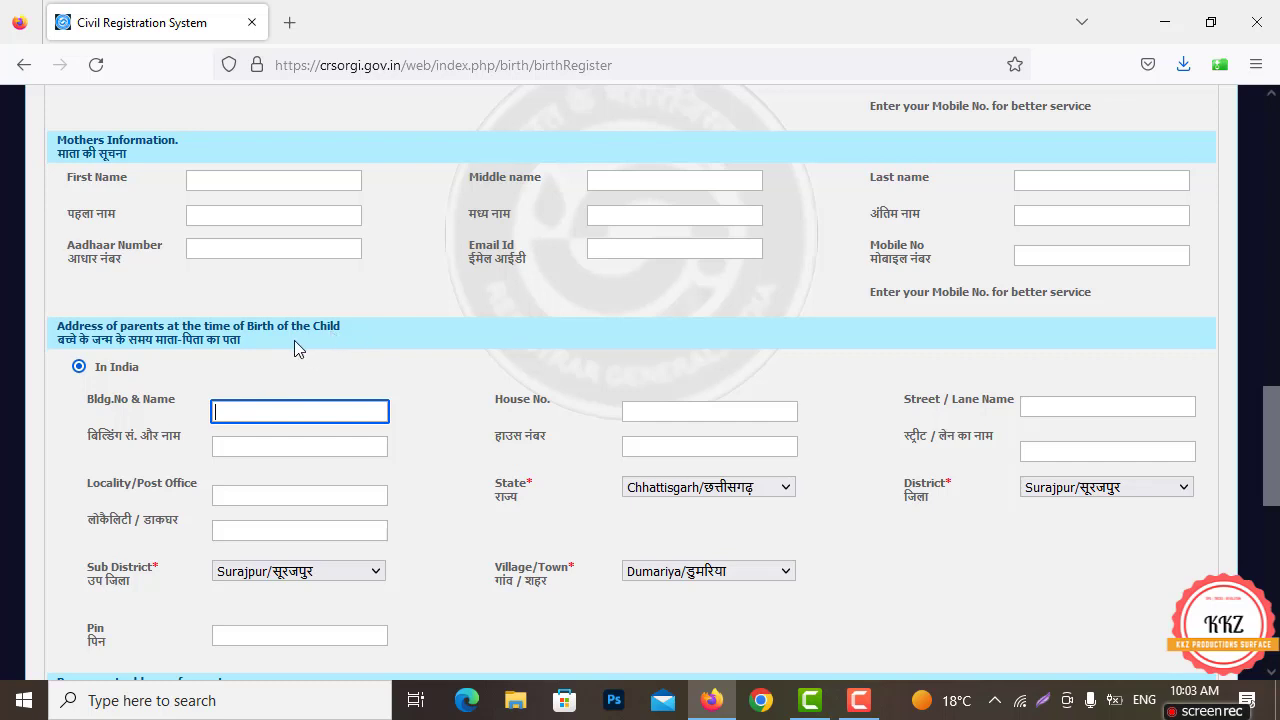
{"action": "left_click", "coordinate": [298, 444]}
{"action": "left_click", "coordinate": [287, 491]}
{"action": "left_click", "coordinate": [268, 449]}
{"action": "left_click", "coordinate": [270, 411]}
{"action": "left_click", "coordinate": [275, 452]}
{"action": "left_click", "coordinate": [277, 491]}
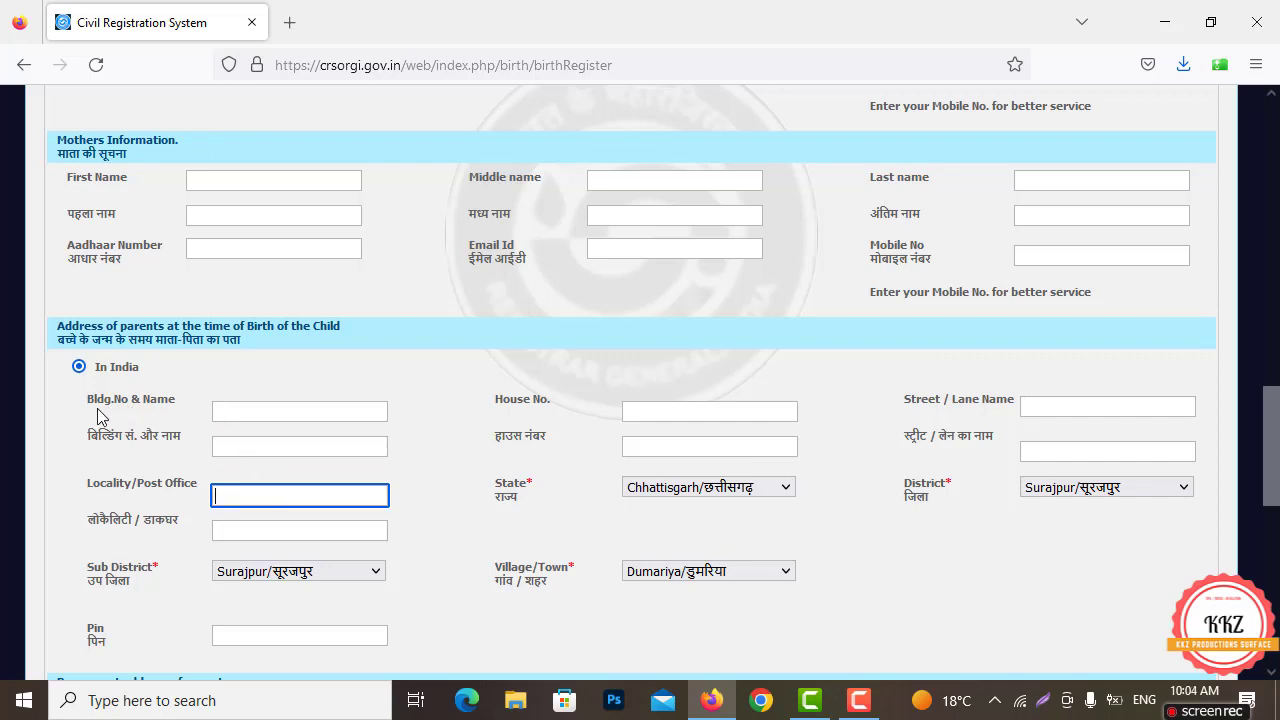
Examine the English and Hindi building, house number, street and locality/post office fields and the pin field of the parents' address at birth
{"action": "left_click", "coordinate": [301, 408]}
{"action": "left_click", "coordinate": [688, 409]}
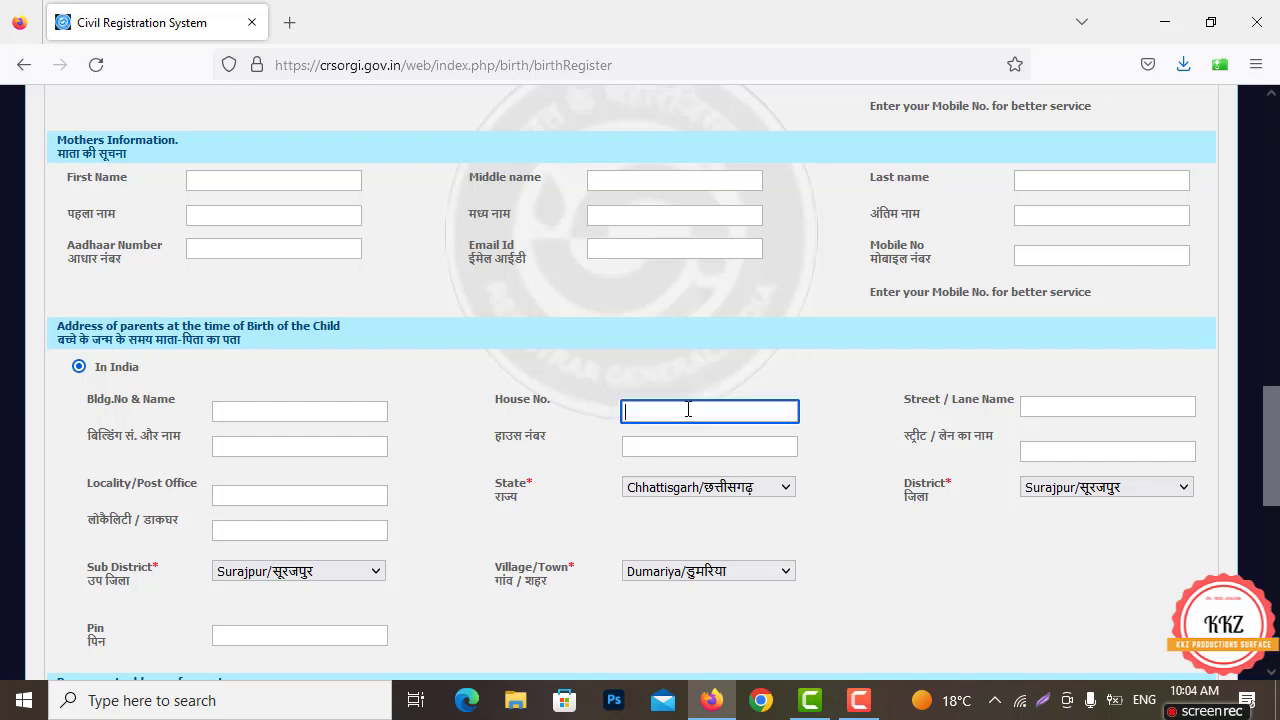
{"action": "left_click", "coordinate": [1057, 415]}
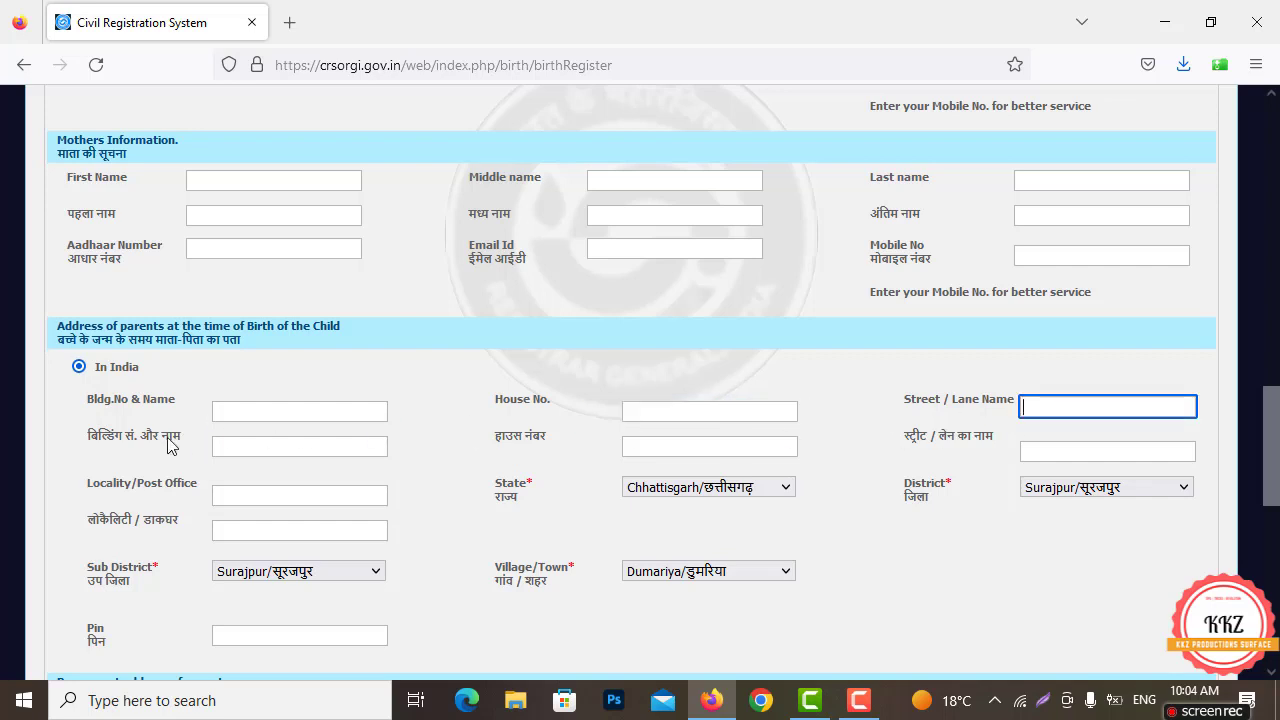
{"action": "left_click", "coordinate": [238, 455]}
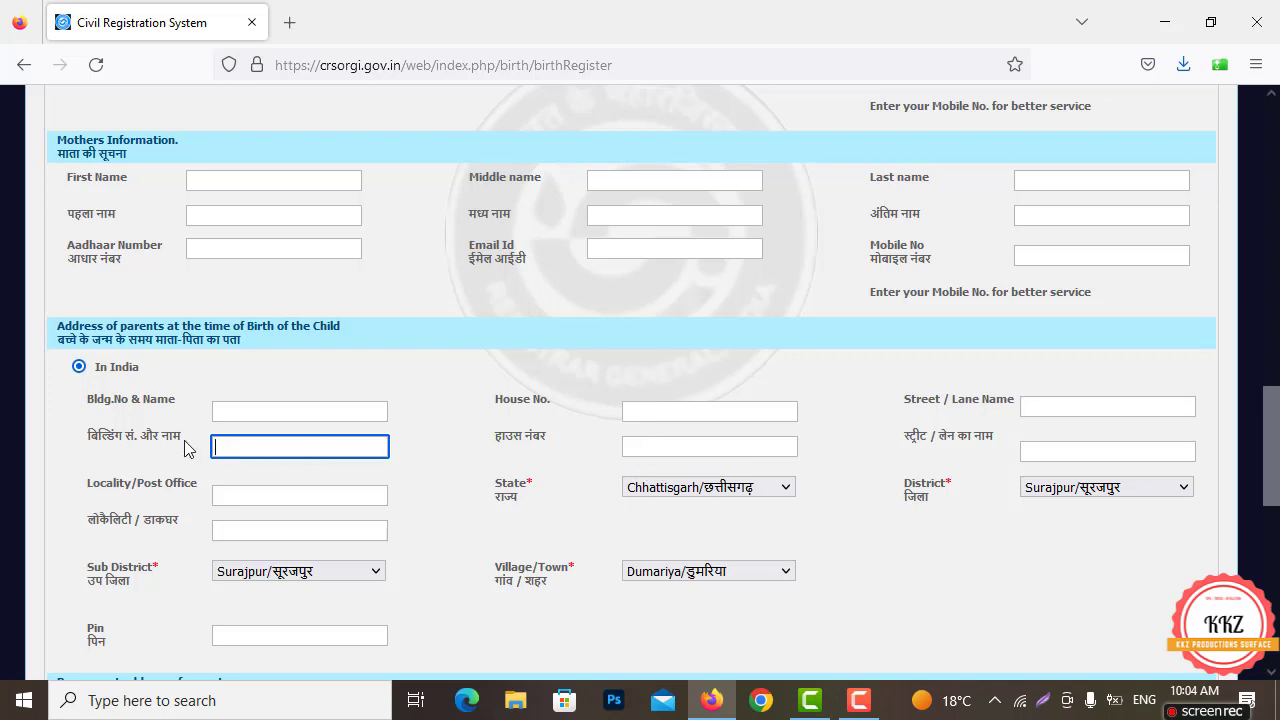
{"action": "left_click", "coordinate": [650, 445]}
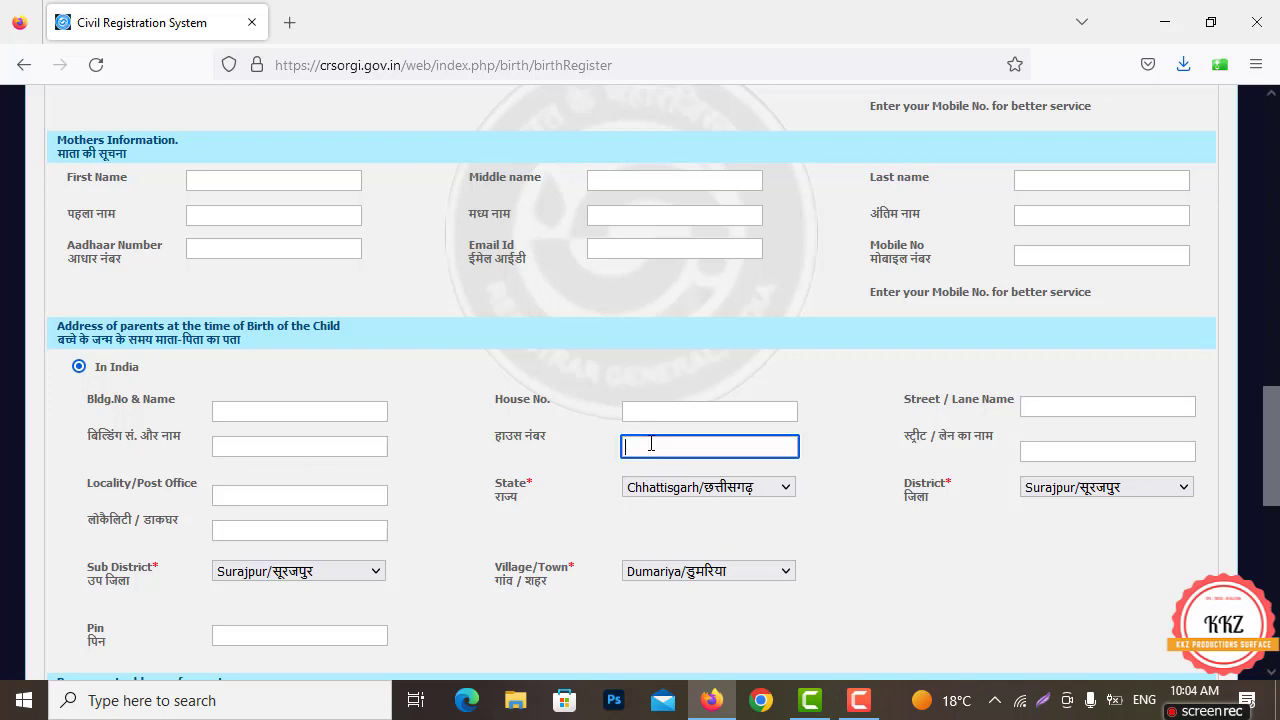
{"action": "left_click", "coordinate": [1069, 458]}
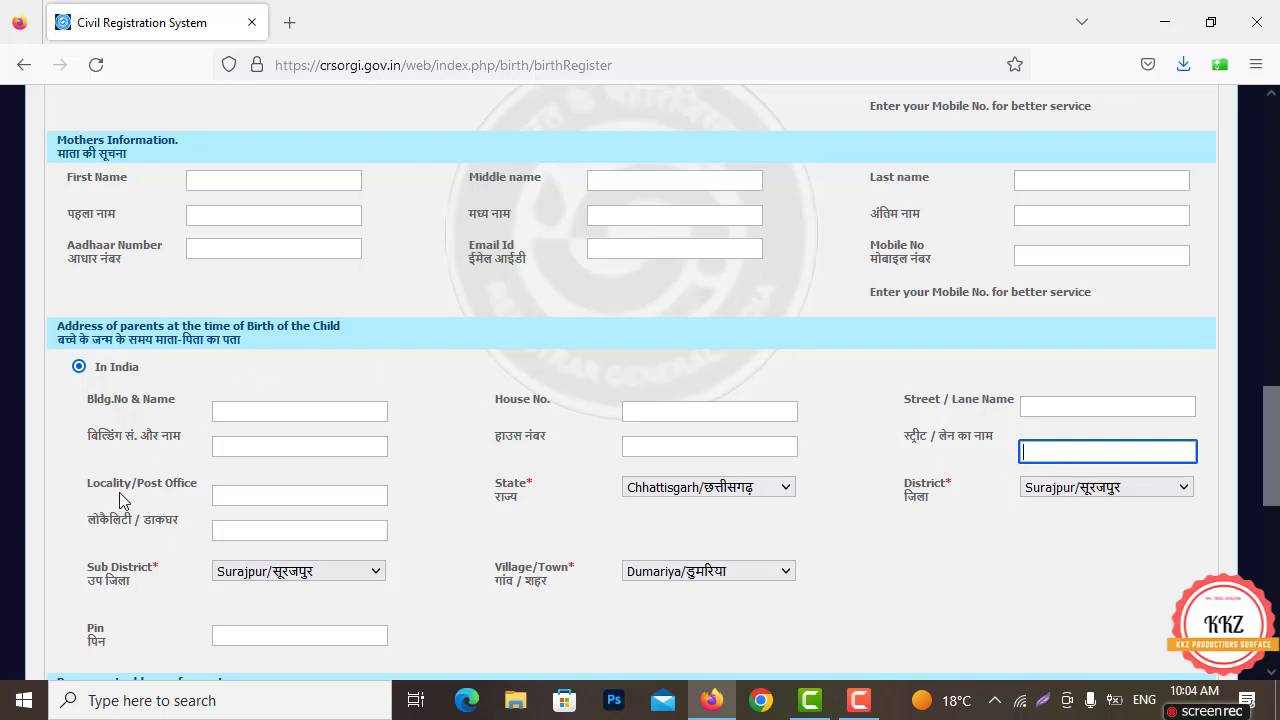
{"action": "left_click", "coordinate": [234, 496]}
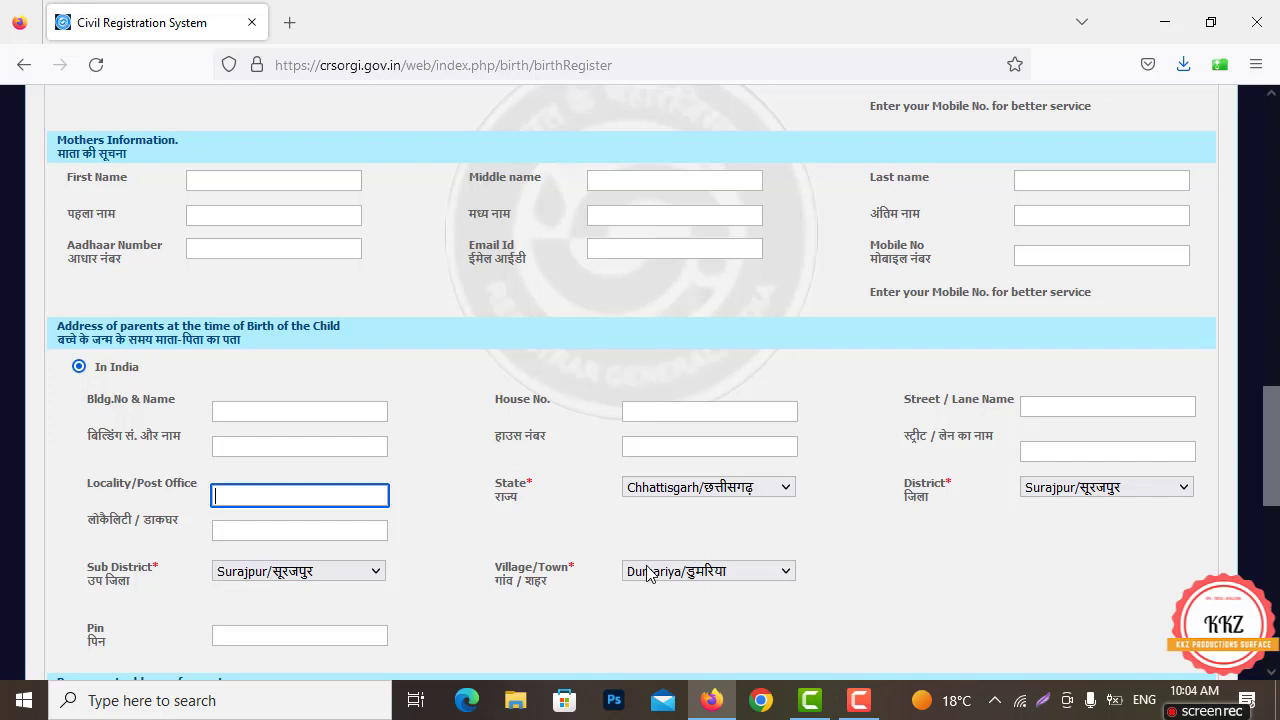
{"action": "left_click", "coordinate": [255, 538]}
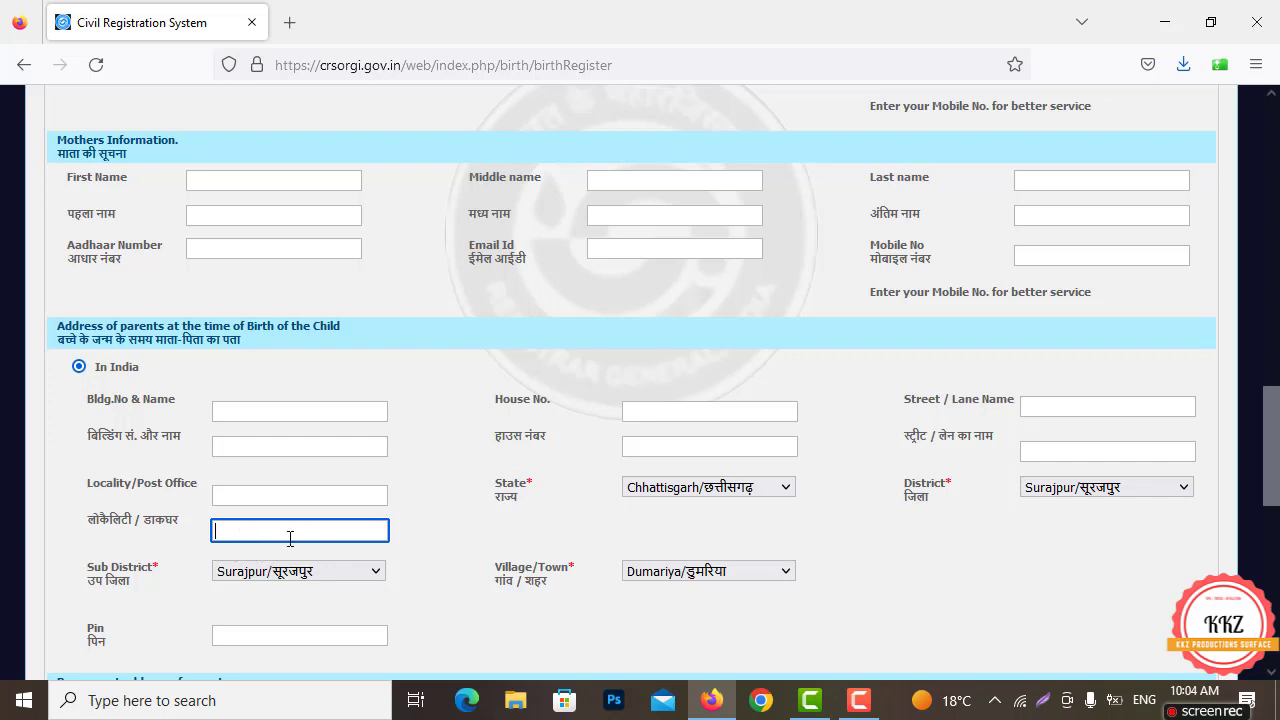
{"action": "scroll", "coordinate": [297, 528], "scroll_direction": "down", "scroll_amount": 2}
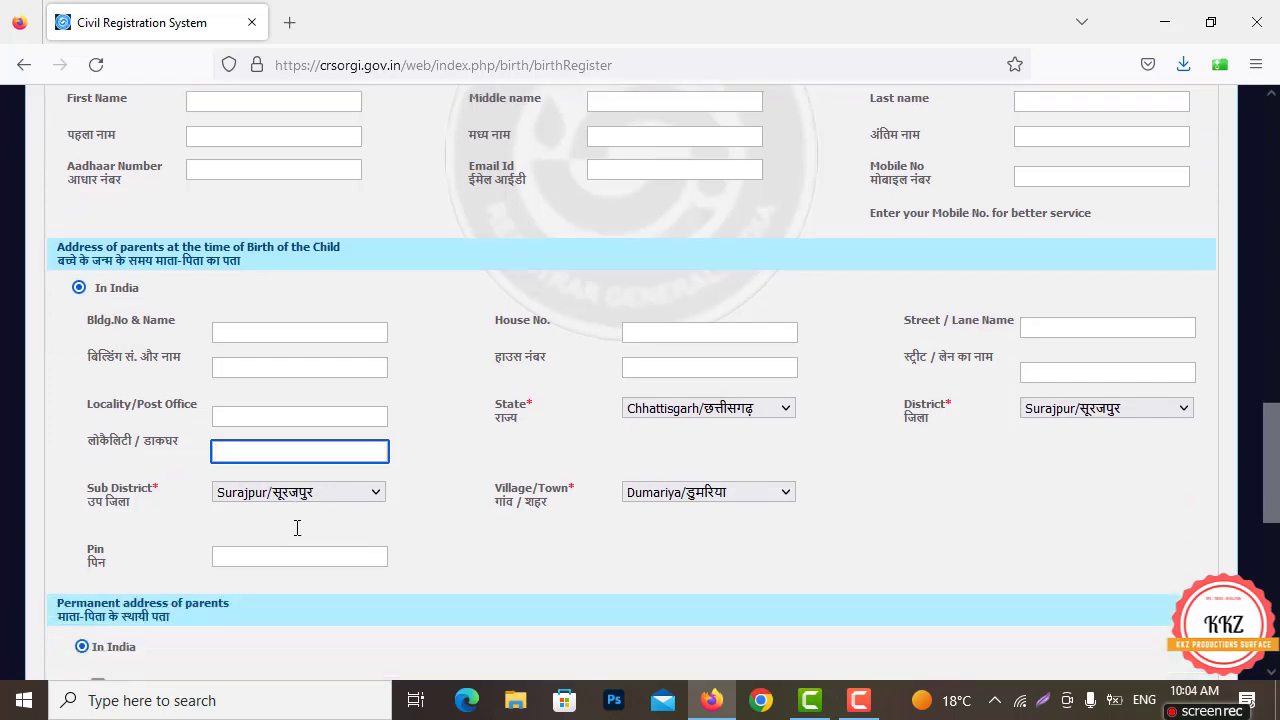
{"action": "left_click", "coordinate": [301, 522]}
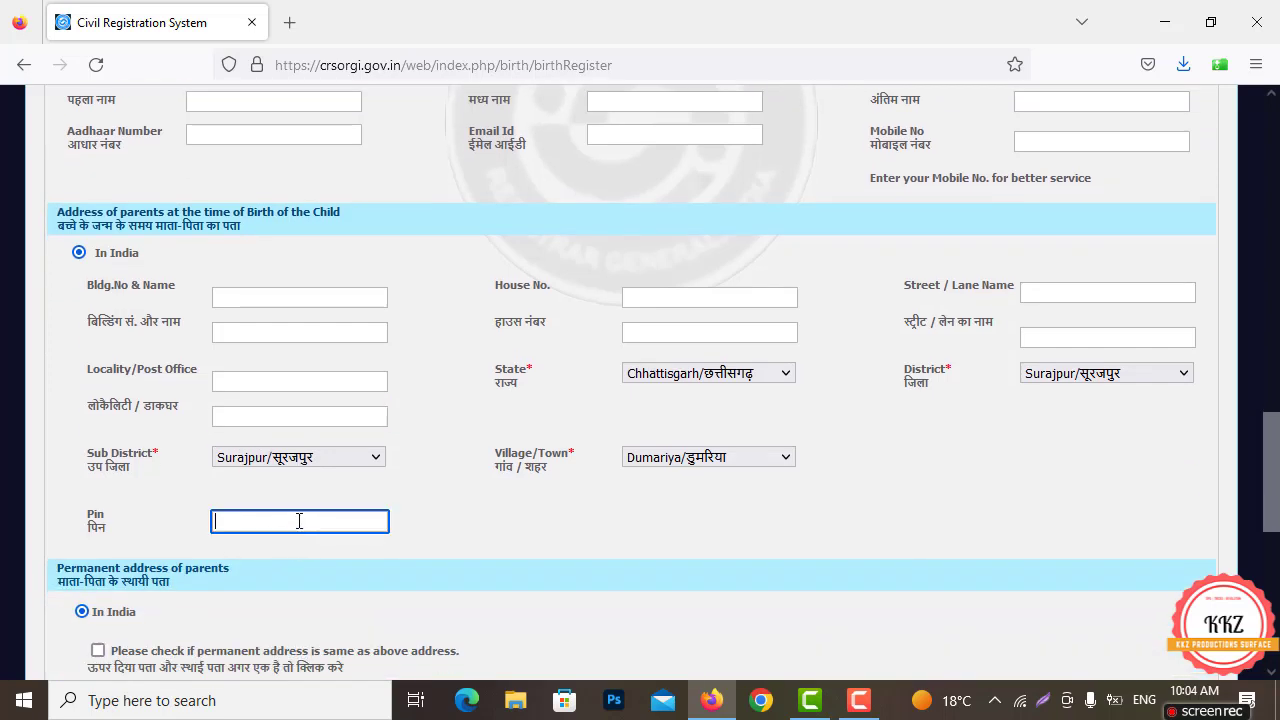
Compare the building and locality fields of the parents' permanent address with those of their address at the time of birth
{"action": "scroll", "coordinate": [300, 522], "scroll_direction": "down", "scroll_amount": 2}
{"action": "scroll", "coordinate": [170, 540], "scroll_direction": "down", "scroll_amount": 4}
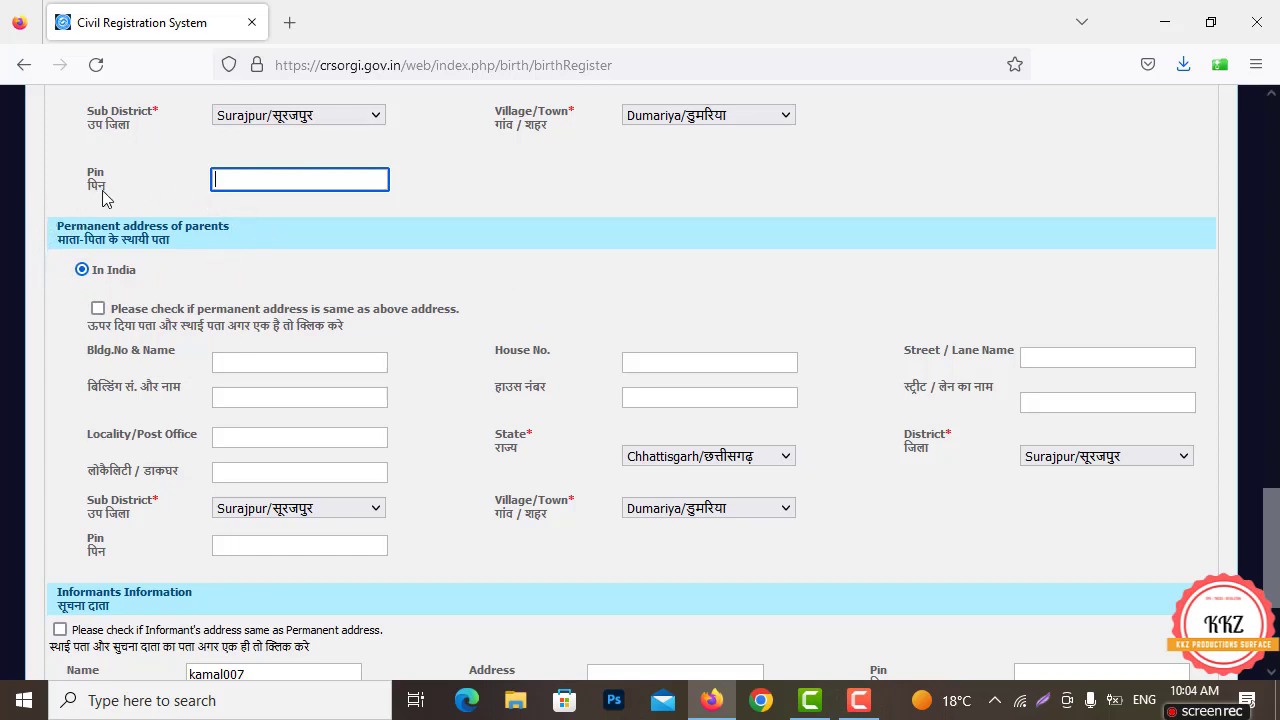
{"action": "left_click", "coordinate": [263, 366]}
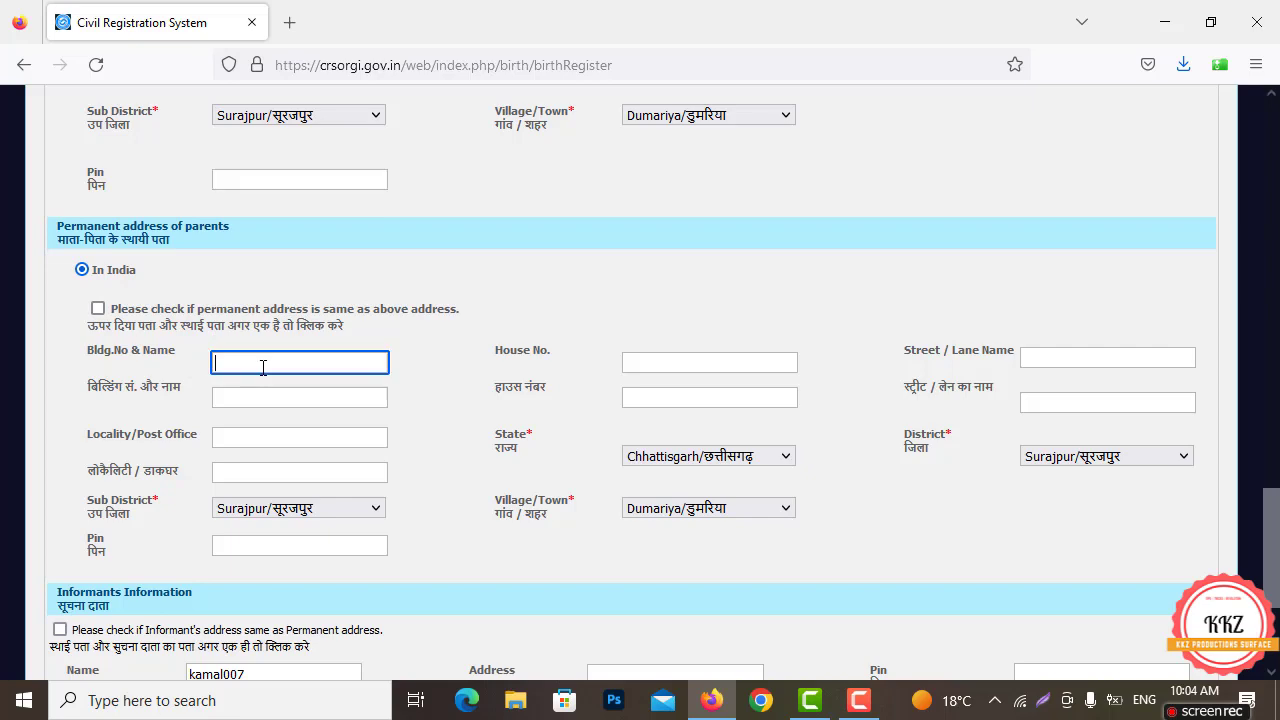
{"action": "left_click", "coordinate": [263, 437]}
{"action": "left_click", "coordinate": [260, 393]}
{"action": "left_click", "coordinate": [256, 364]}
{"action": "scroll", "coordinate": [155, 335], "scroll_direction": "up", "scroll_amount": 3}
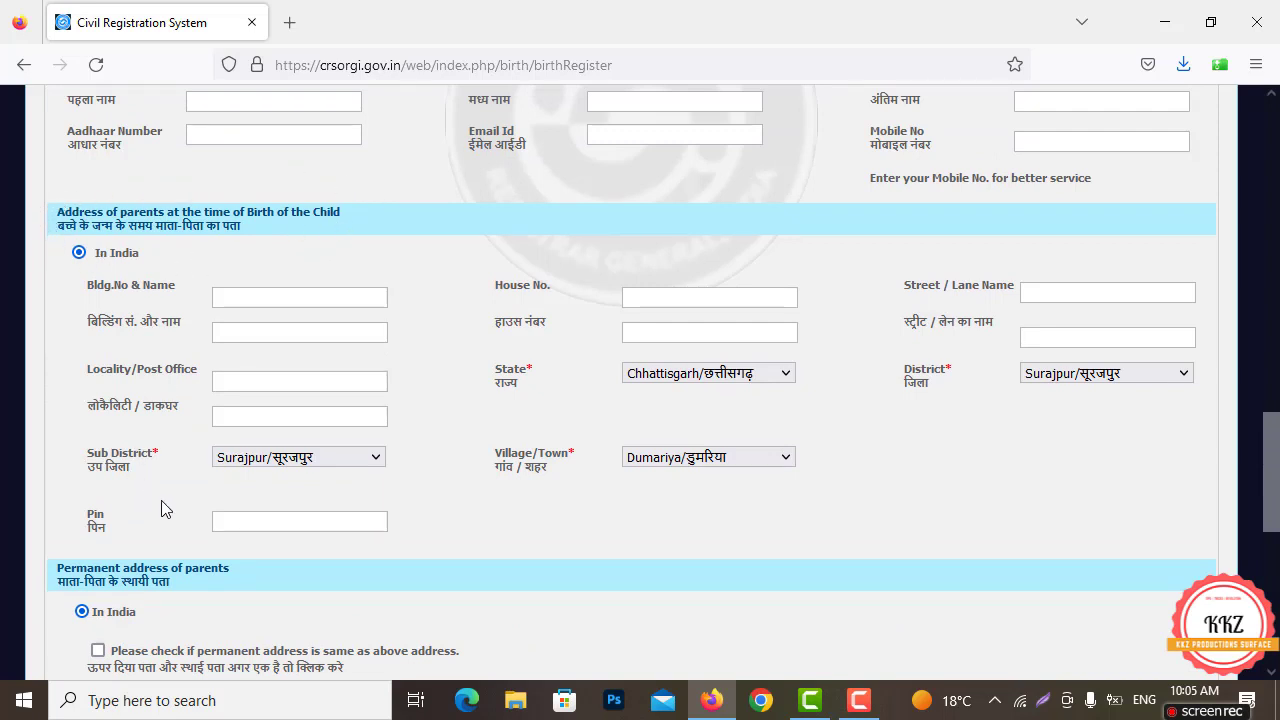
{"action": "scroll", "coordinate": [169, 451], "scroll_direction": "down", "scroll_amount": 2}
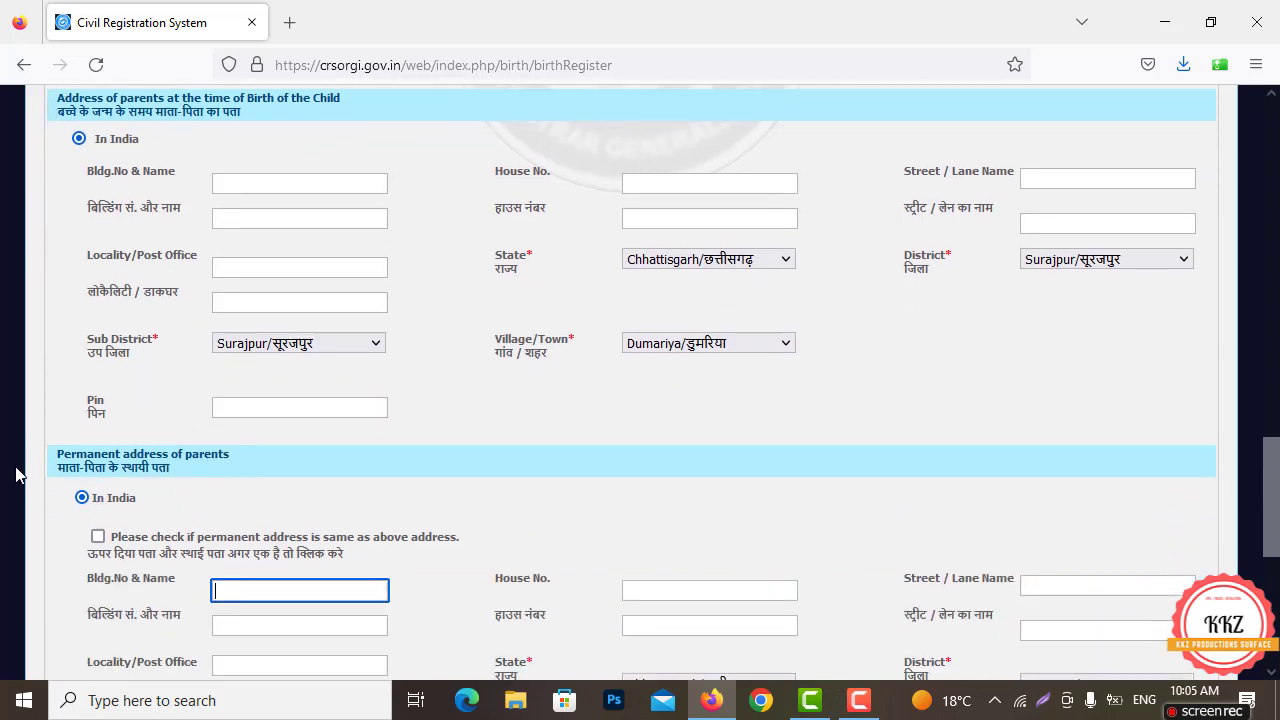
{"action": "scroll", "coordinate": [192, 460], "scroll_direction": "up", "scroll_amount": 2}
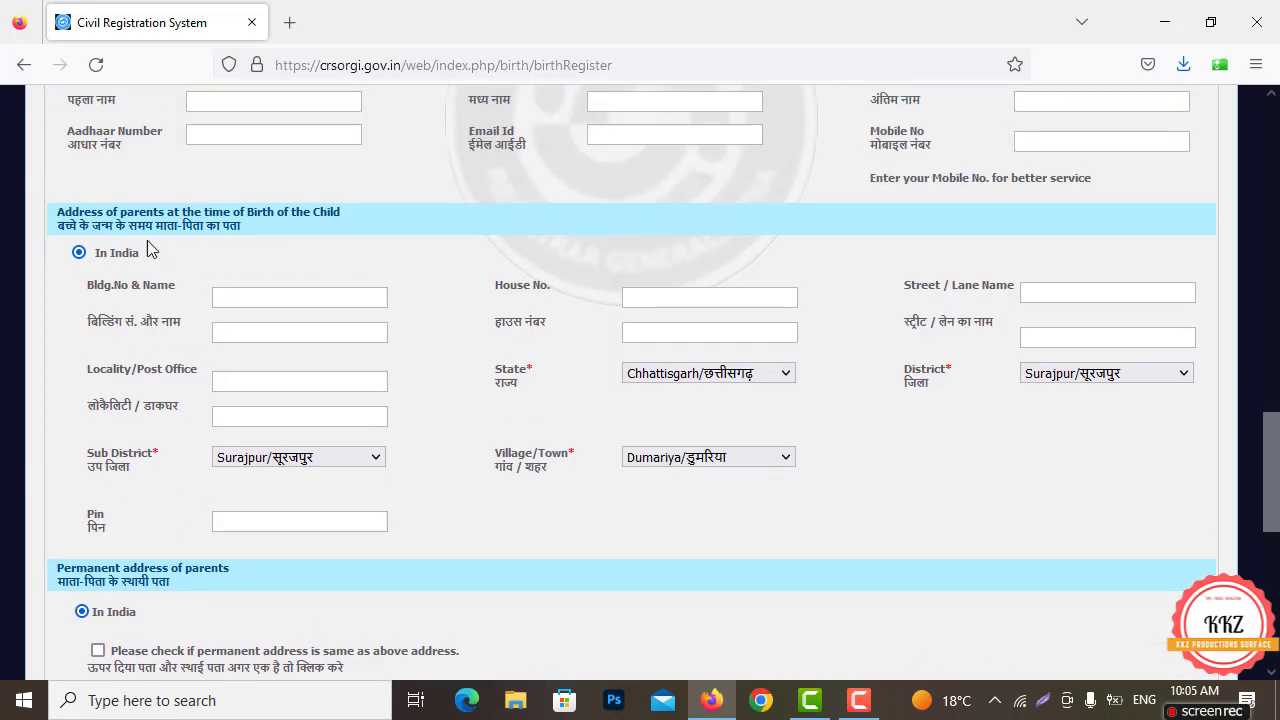
{"action": "left_click", "coordinate": [253, 305]}
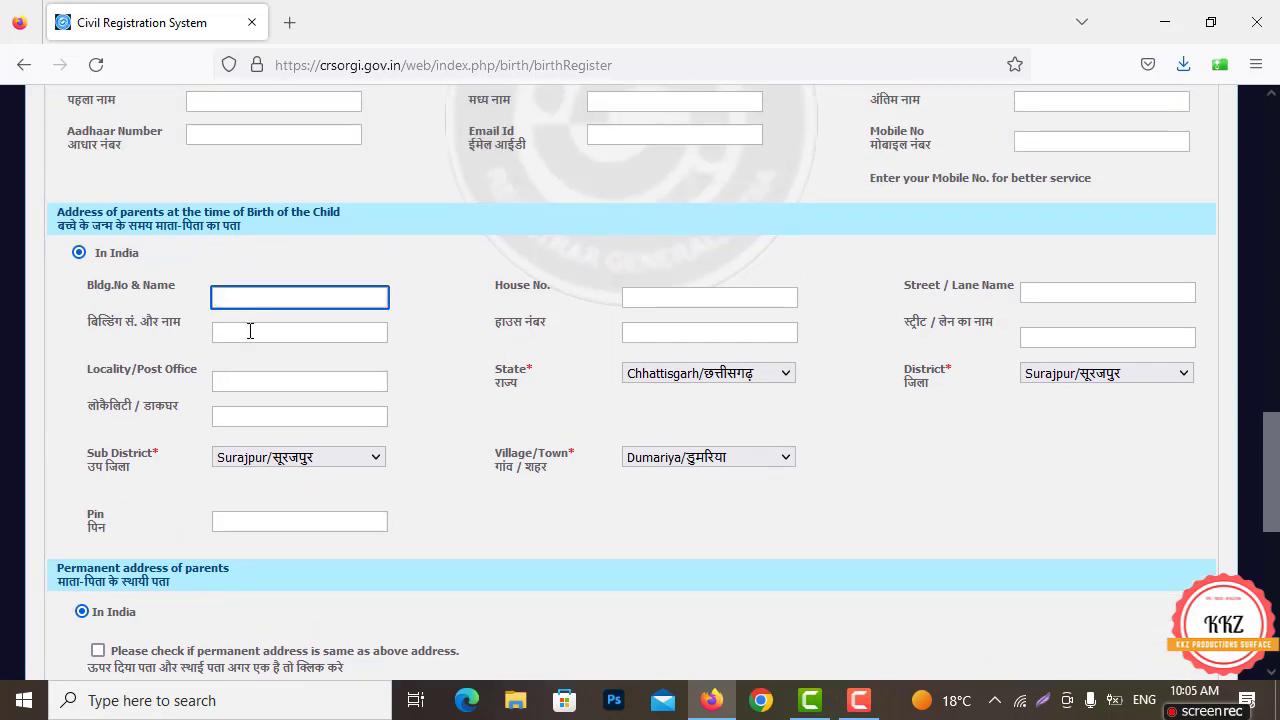
{"action": "left_click", "coordinate": [250, 331]}
Examine the English and Hindi building, house number, street and locality/post office fields and the pin field of the parents' permanent address
{"action": "scroll", "coordinate": [285, 384], "scroll_direction": "down", "scroll_amount": 3}
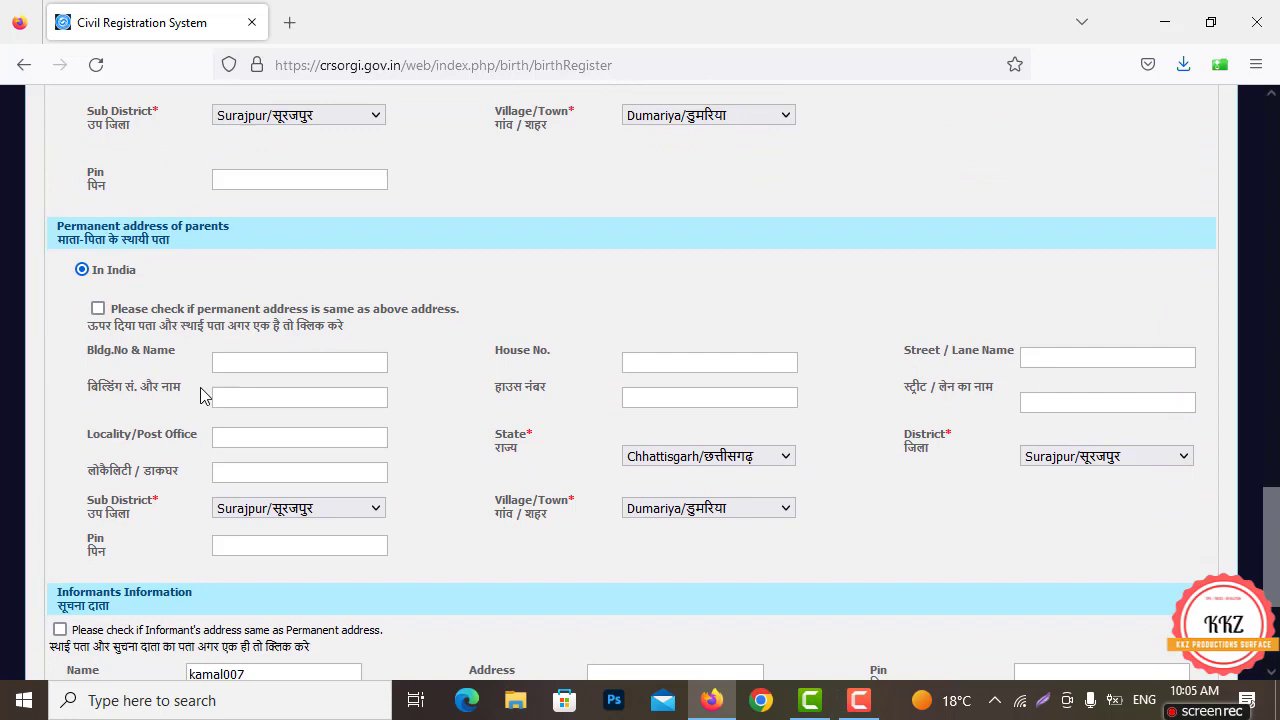
{"action": "left_click", "coordinate": [270, 364]}
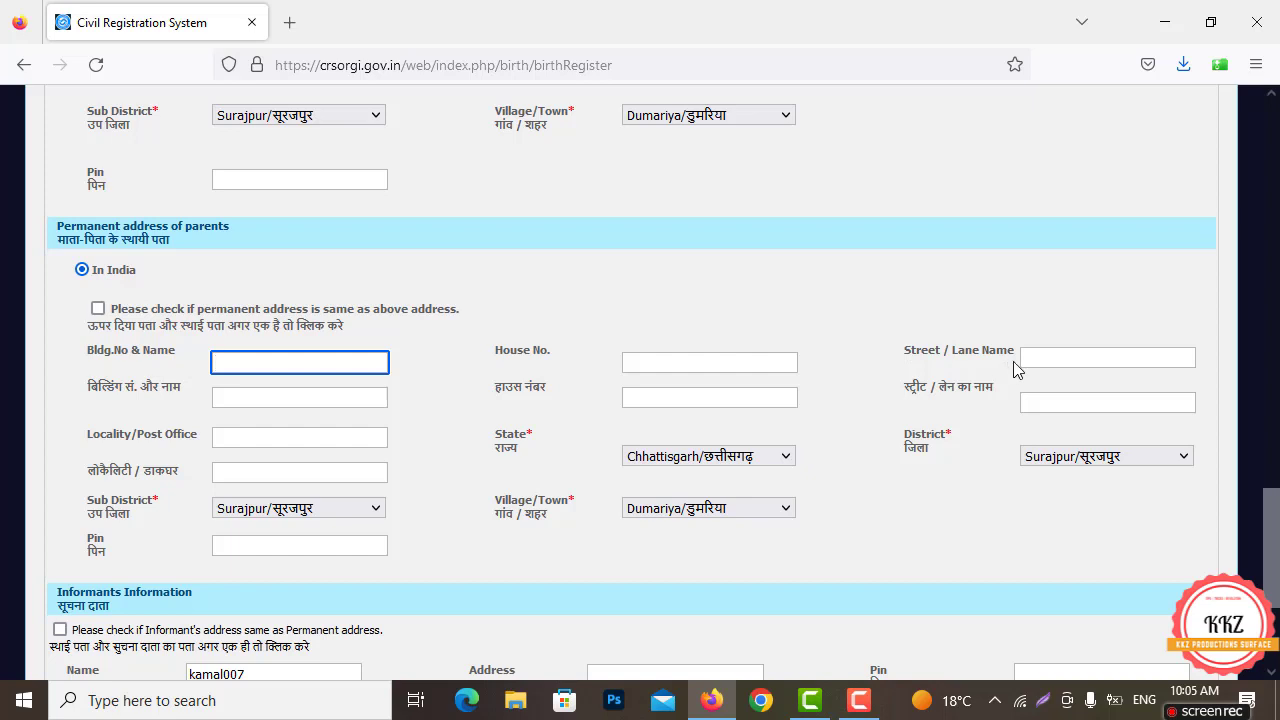
{"action": "left_click", "coordinate": [1066, 356]}
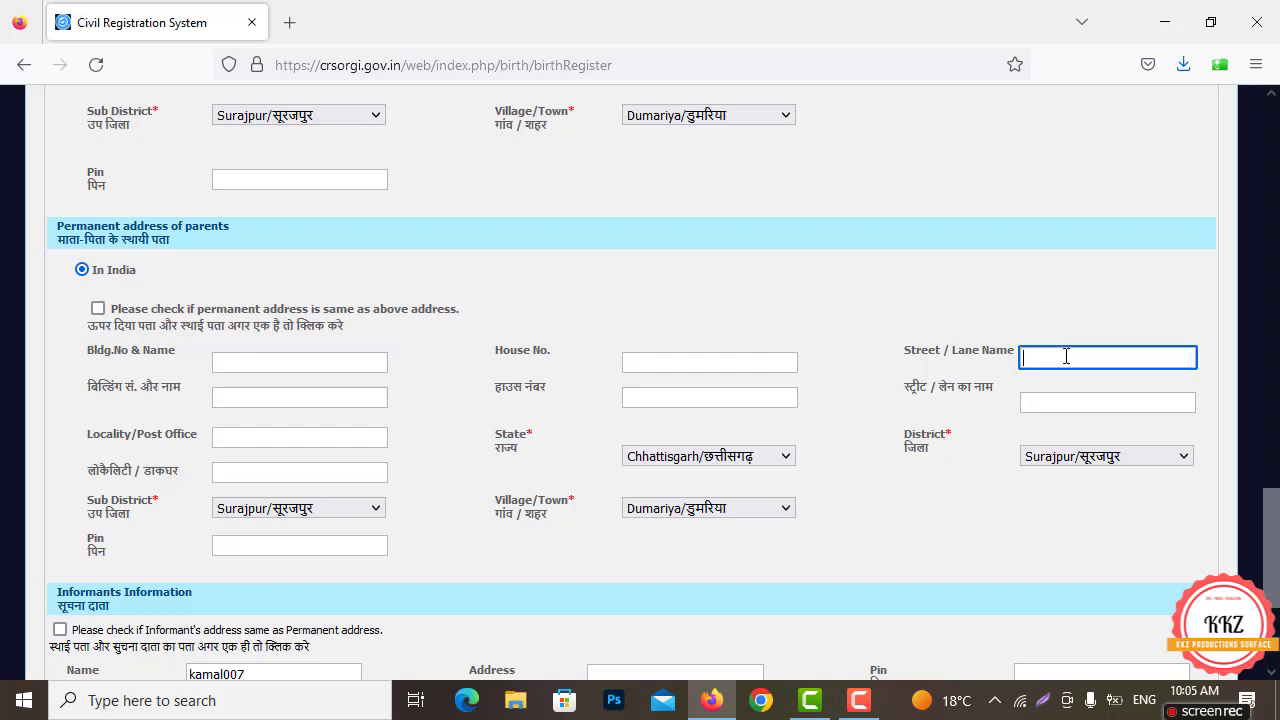
{"action": "left_click", "coordinate": [278, 400]}
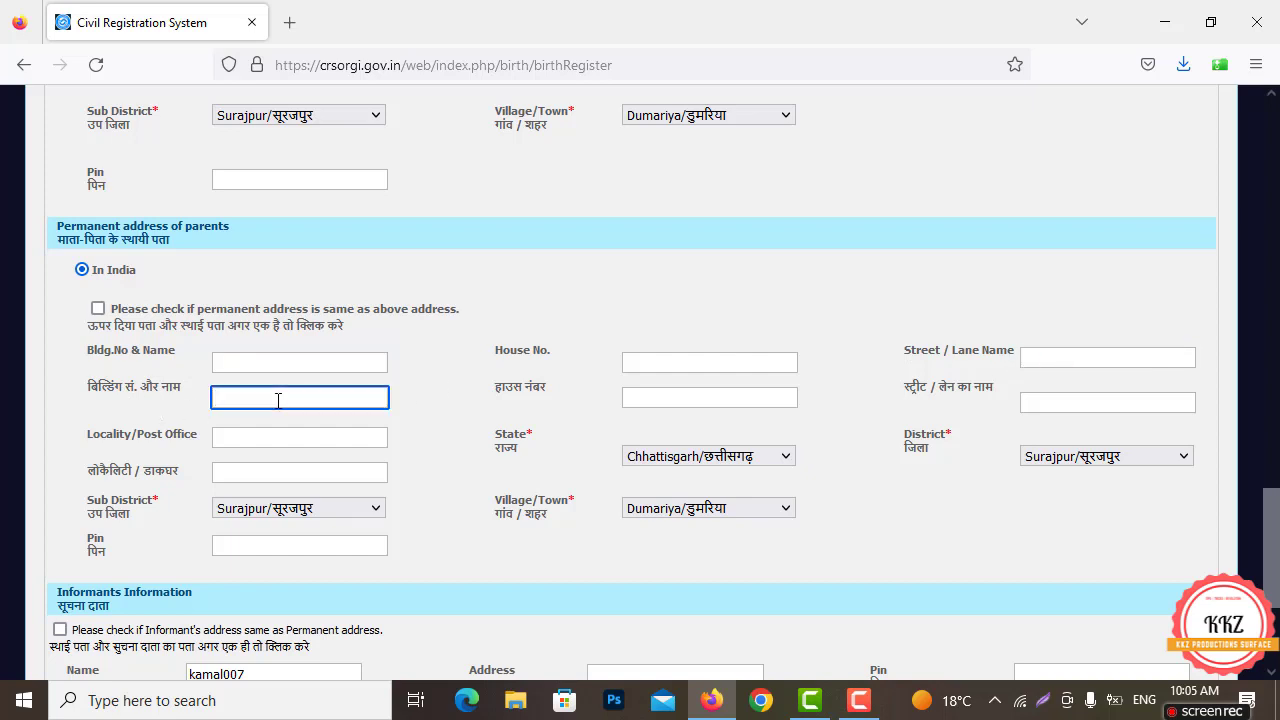
{"action": "left_click", "coordinate": [645, 400]}
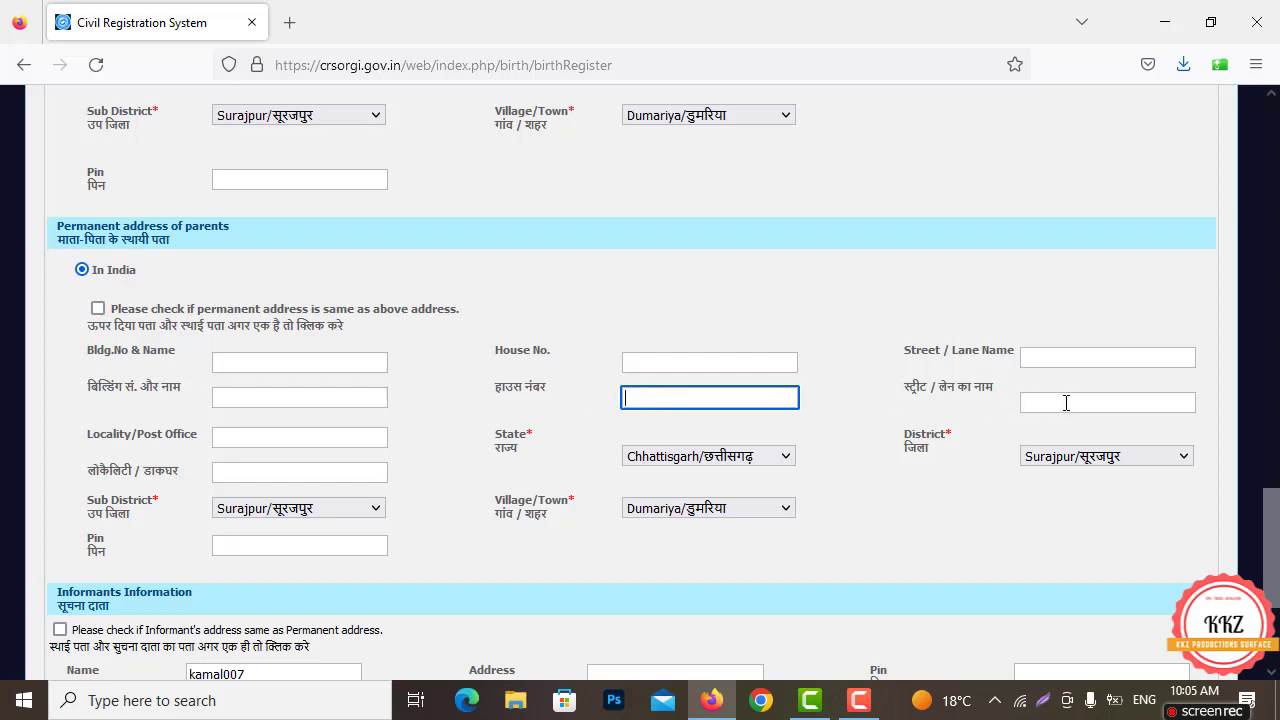
{"action": "left_click", "coordinate": [1066, 403]}
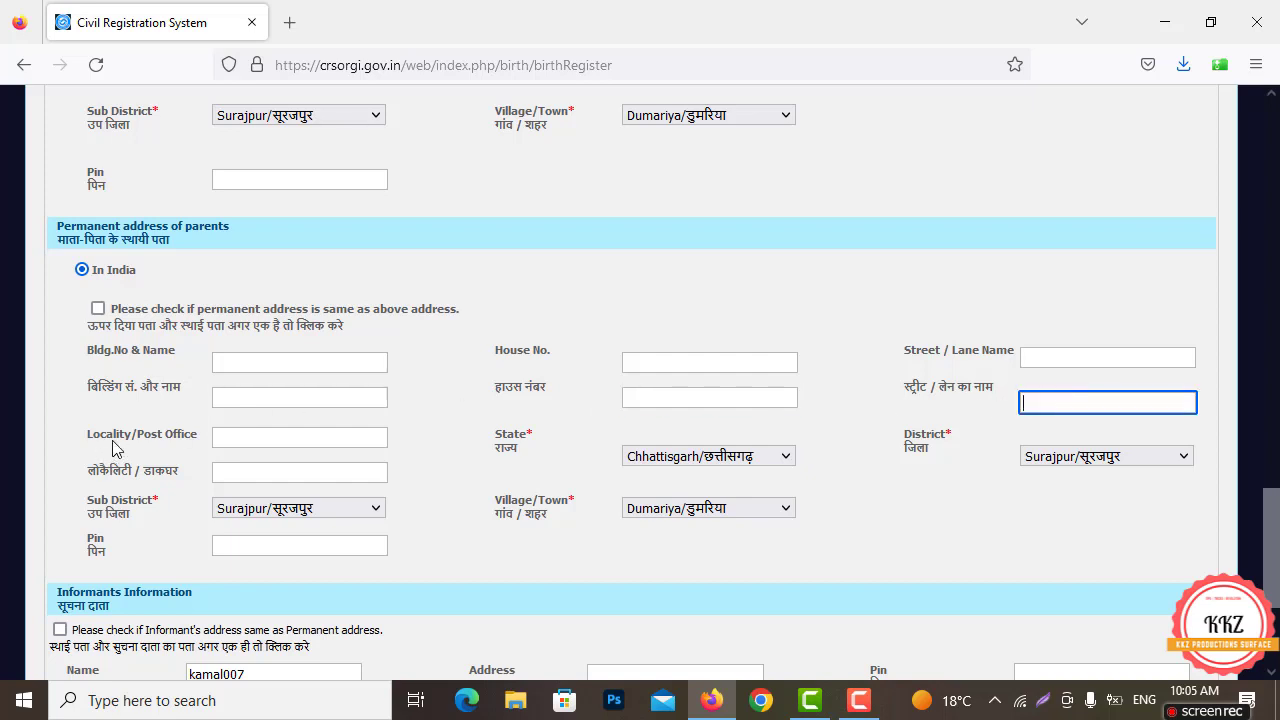
{"action": "left_click", "coordinate": [252, 437]}
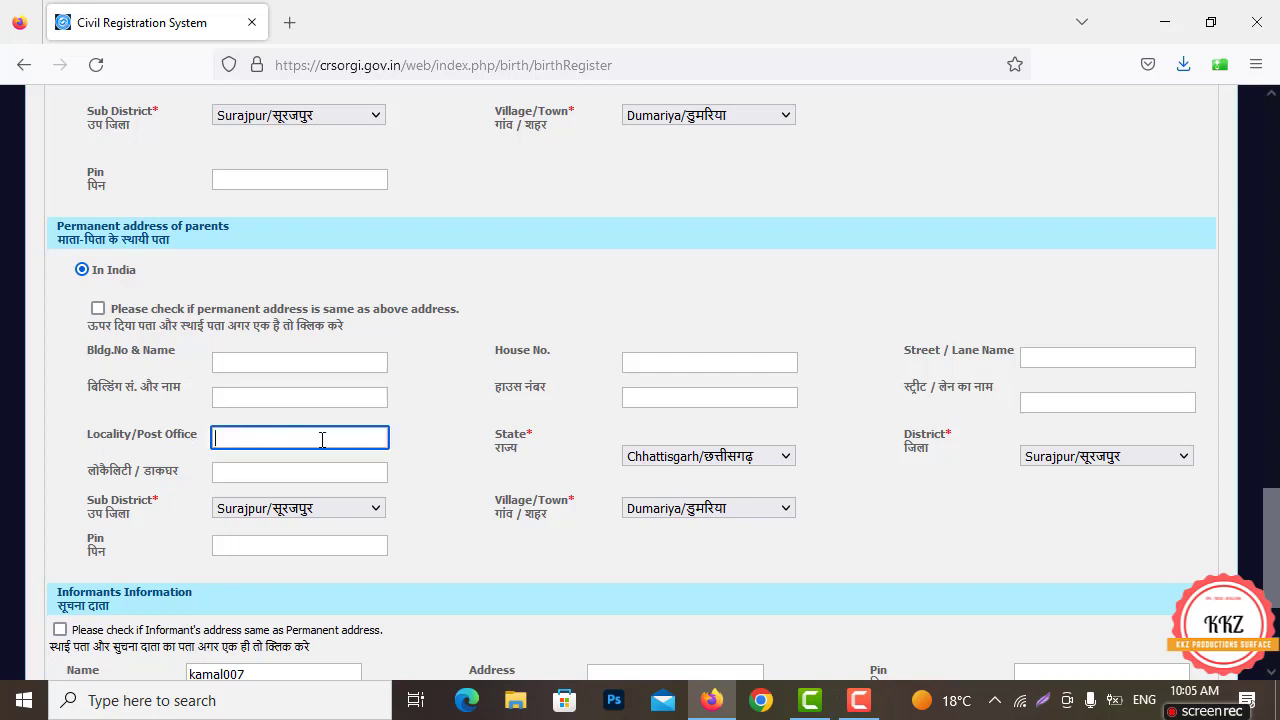
{"action": "left_click", "coordinate": [287, 477]}
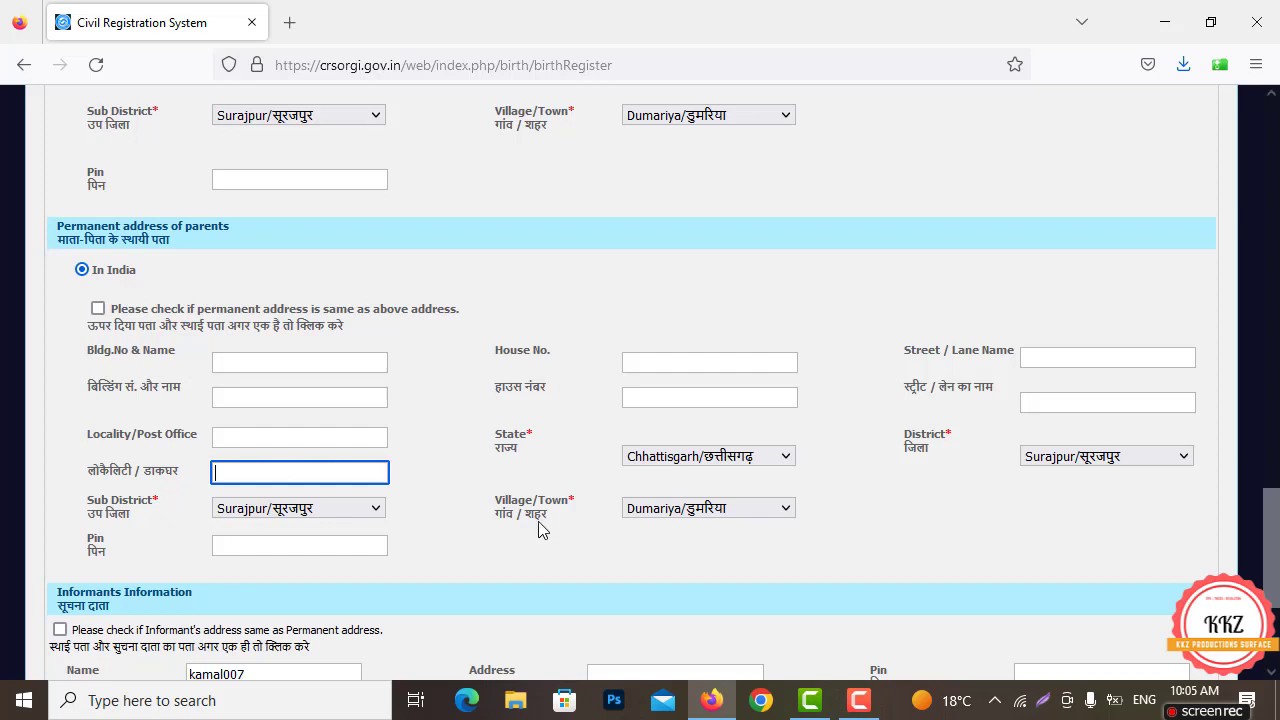
{"action": "left_click", "coordinate": [263, 545]}
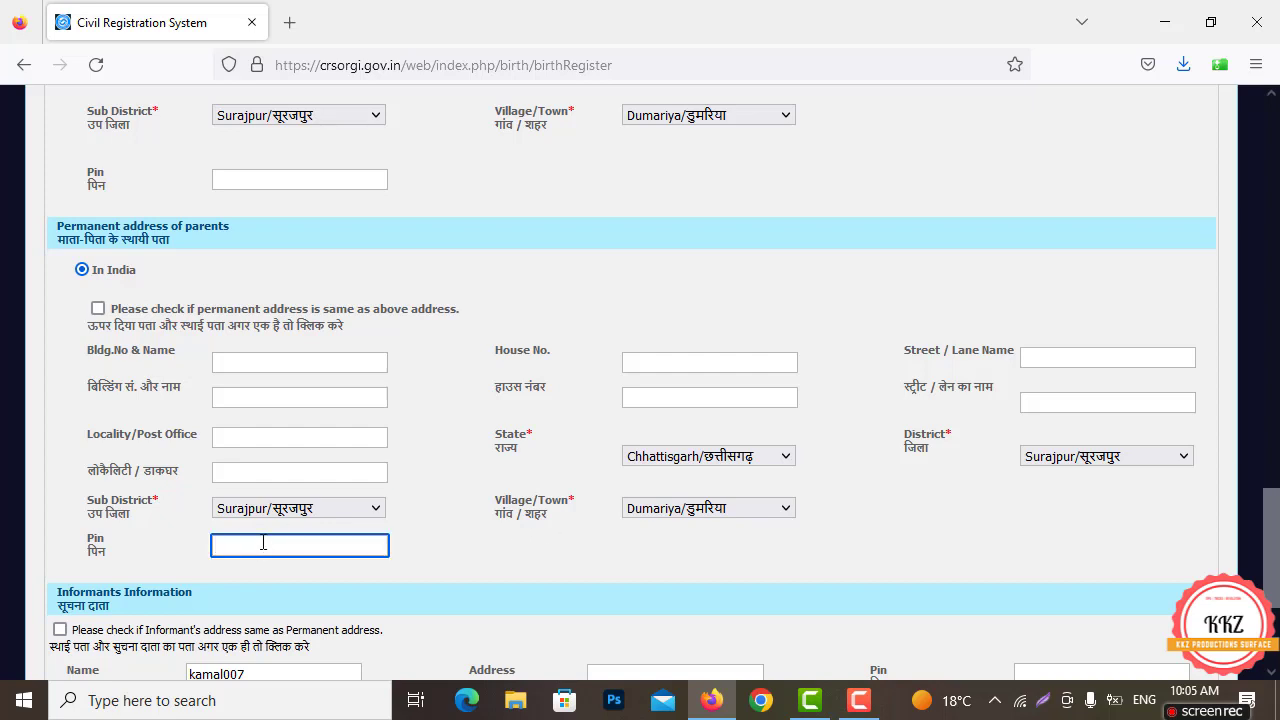
Compare the parents' address at the time of birth with the permanent address section and its same-as-above option
{"action": "scroll", "coordinate": [248, 517], "scroll_direction": "up", "scroll_amount": 3}
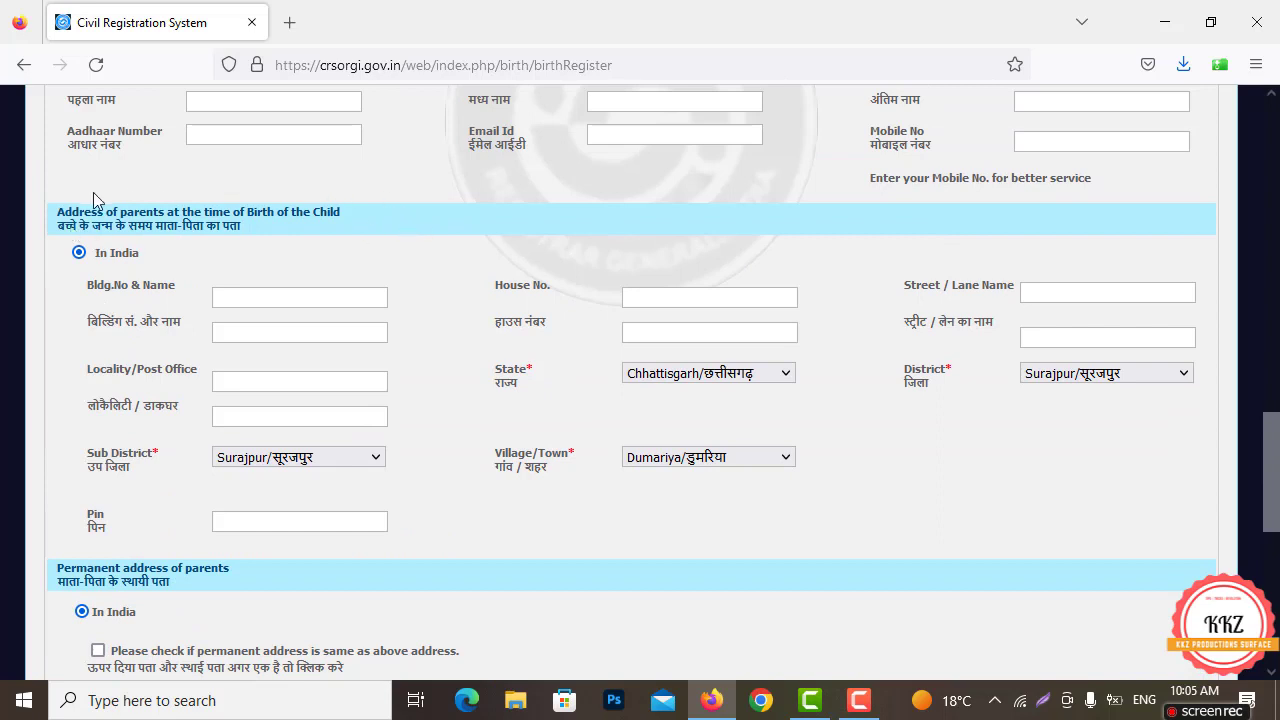
{"action": "scroll", "coordinate": [180, 318], "scroll_direction": "down", "scroll_amount": 2}
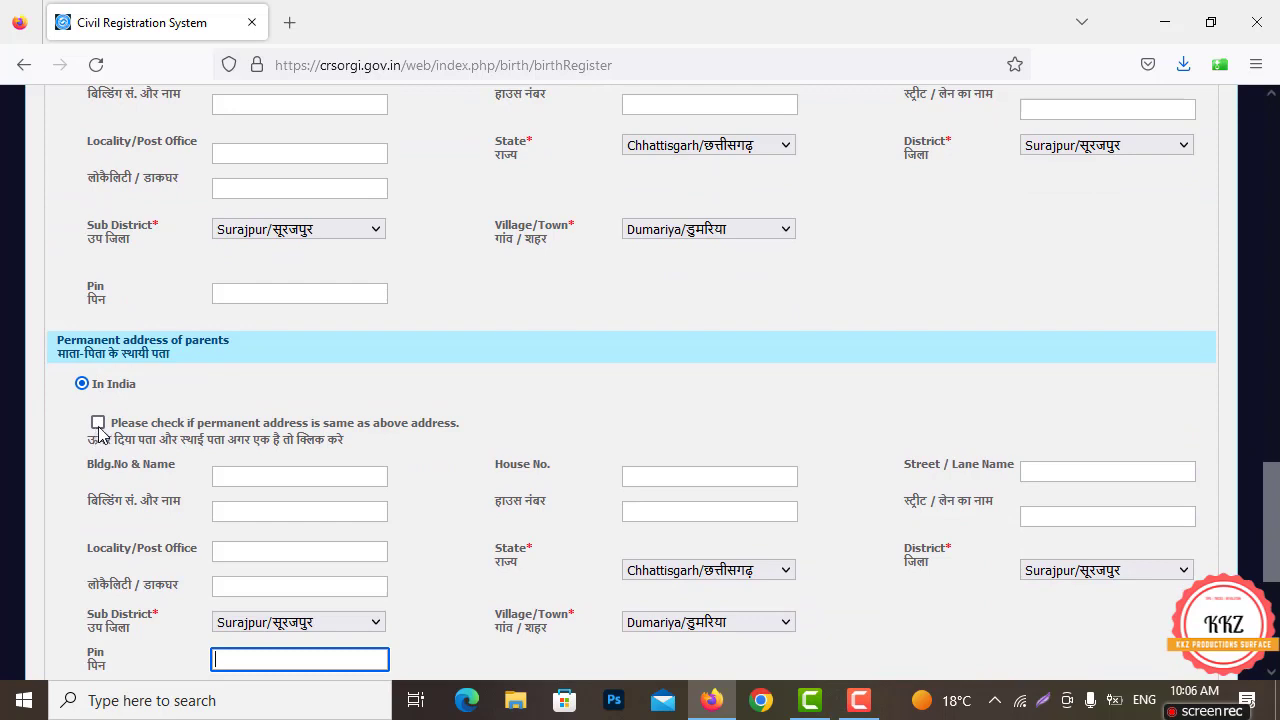
{"action": "scroll", "coordinate": [183, 314], "scroll_direction": "up", "scroll_amount": 2}
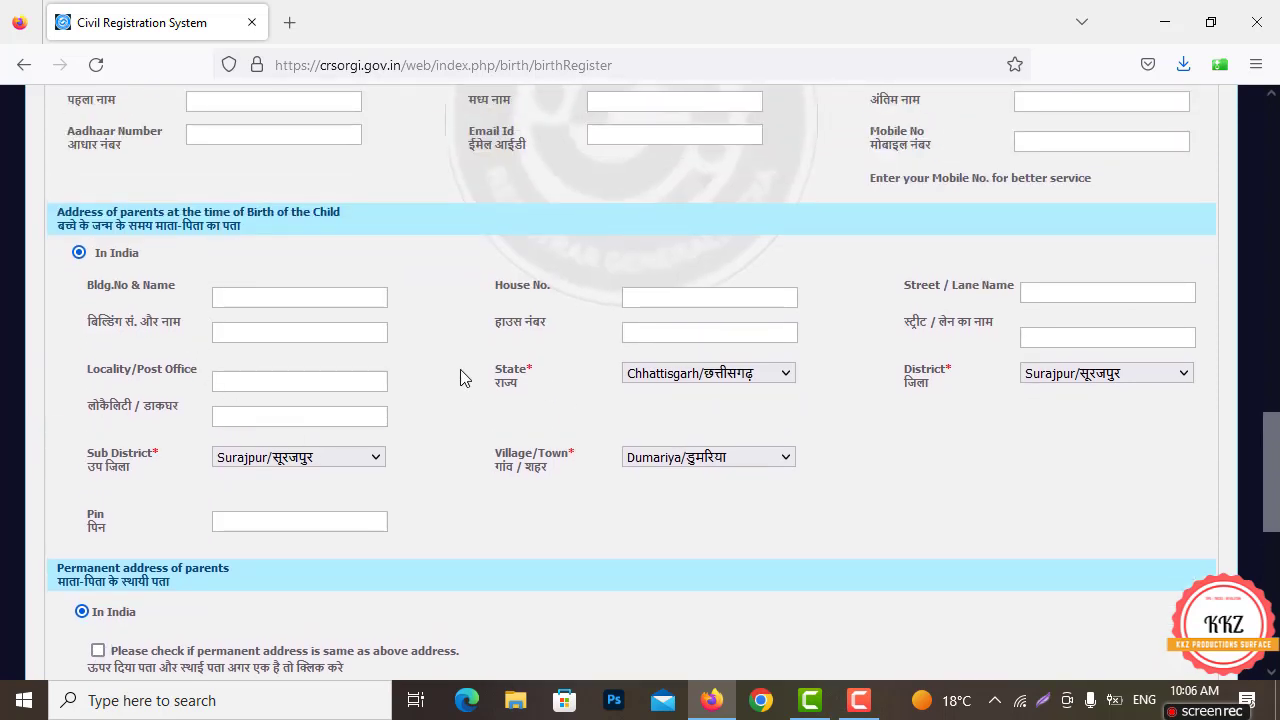
{"action": "scroll", "coordinate": [226, 364], "scroll_direction": "down", "scroll_amount": 3}
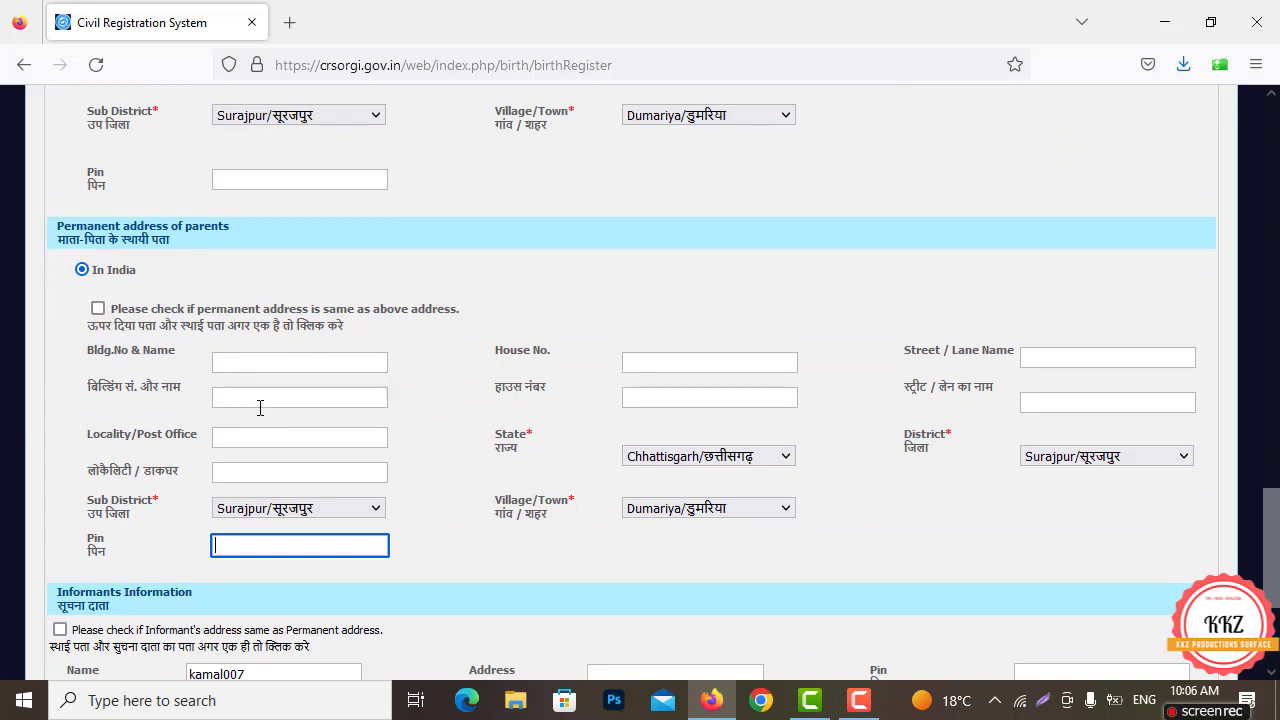
Mark the informant's address as the same as the permanent address so both address boxes are filled in
{"action": "scroll", "coordinate": [260, 407], "scroll_direction": "down", "scroll_amount": 1}
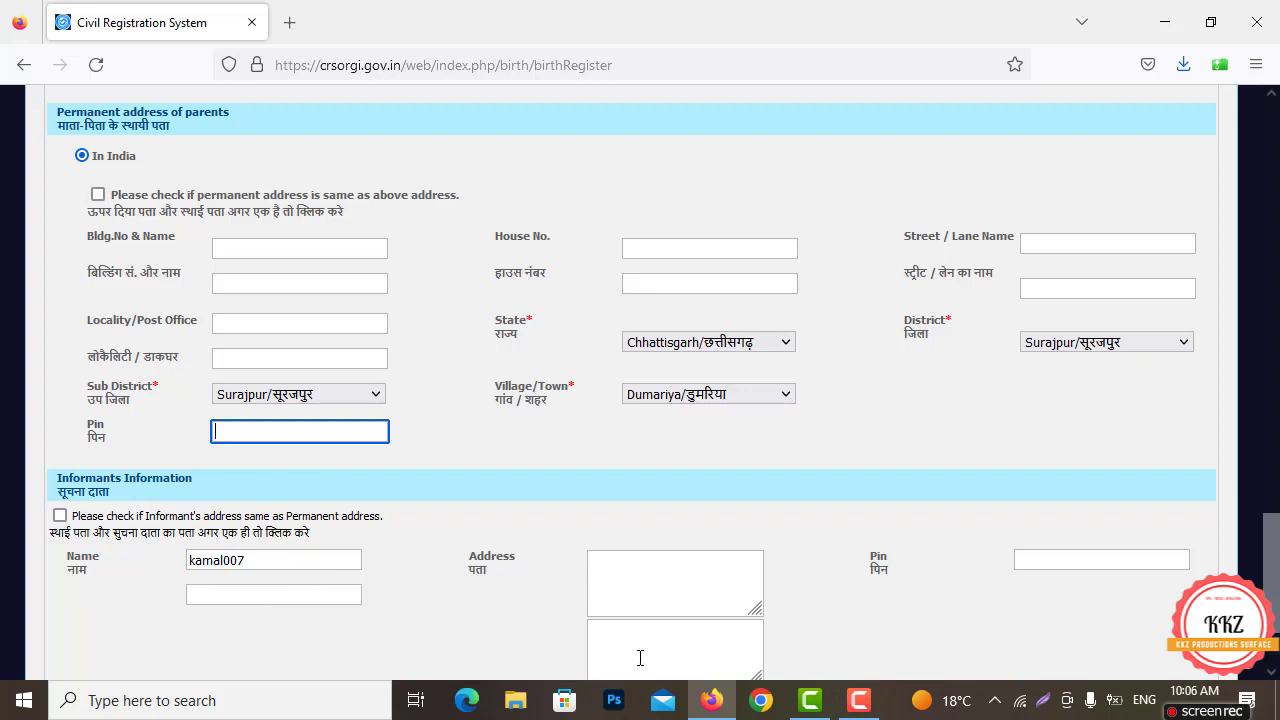
{"action": "left_click", "coordinate": [654, 590]}
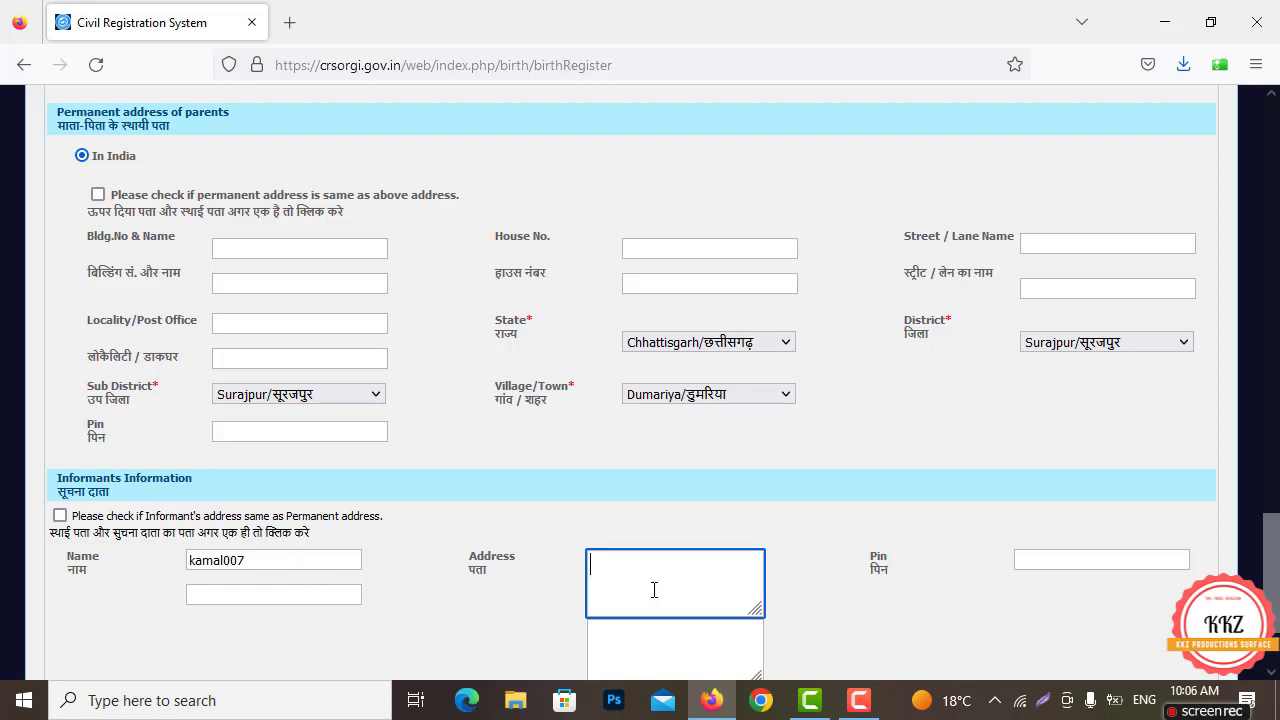
{"action": "left_click", "coordinate": [640, 649]}
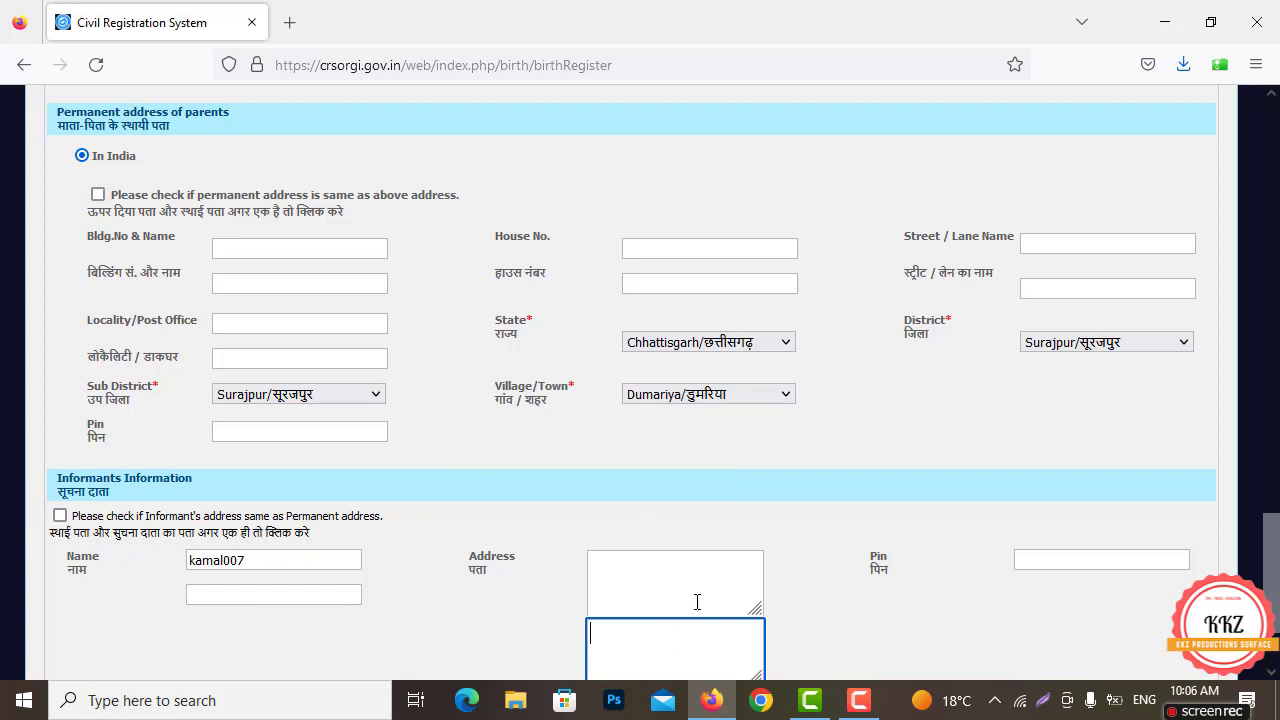
{"action": "left_click", "coordinate": [60, 516]}
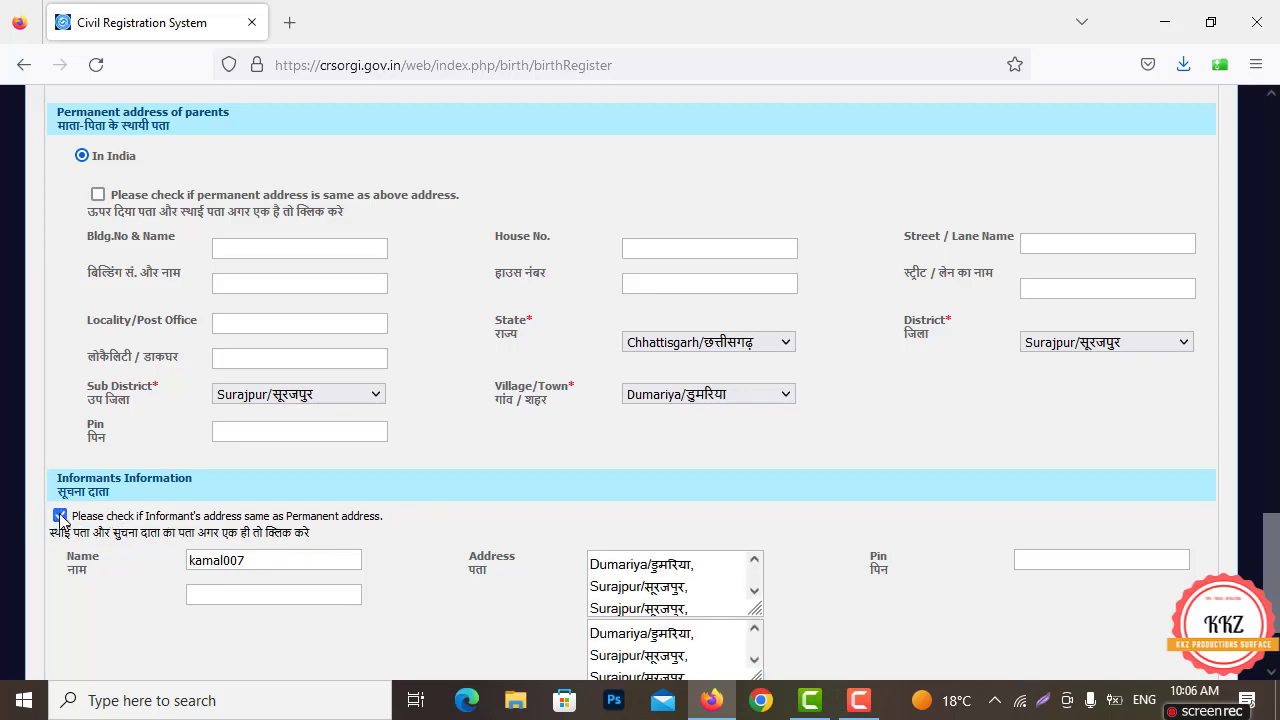
{"action": "scroll", "coordinate": [385, 463], "scroll_direction": "down", "scroll_amount": 2}
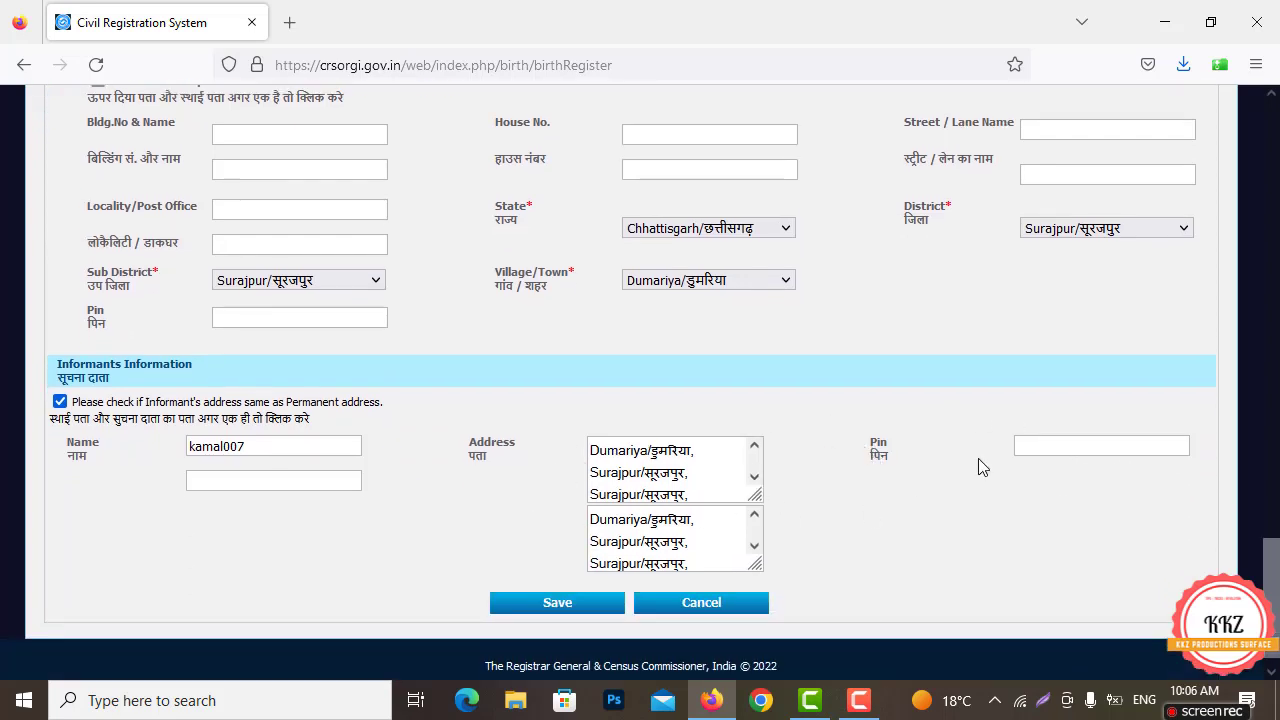
Review the whole legal information form from the child's details through the parents' details and addresses to the informant's information
{"action": "scroll", "coordinate": [584, 455], "scroll_direction": "up", "scroll_amount": 3}
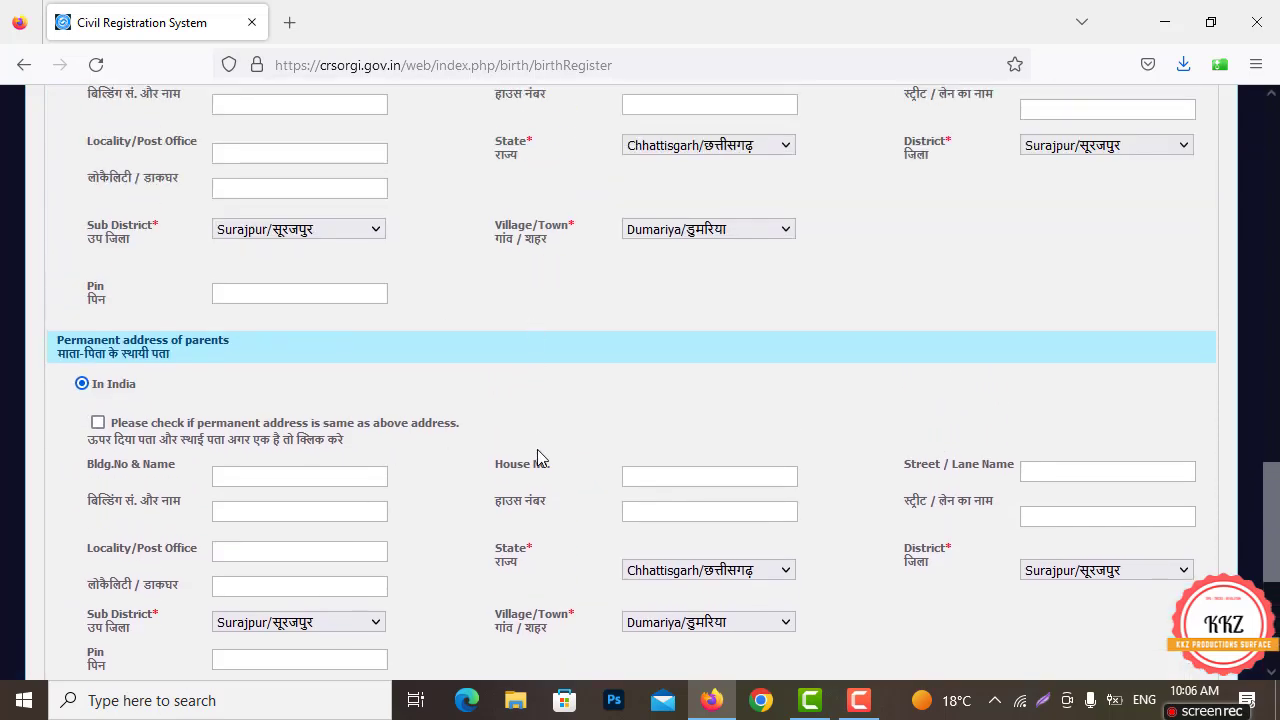
{"action": "scroll", "coordinate": [545, 485], "scroll_direction": "up", "scroll_amount": 15}
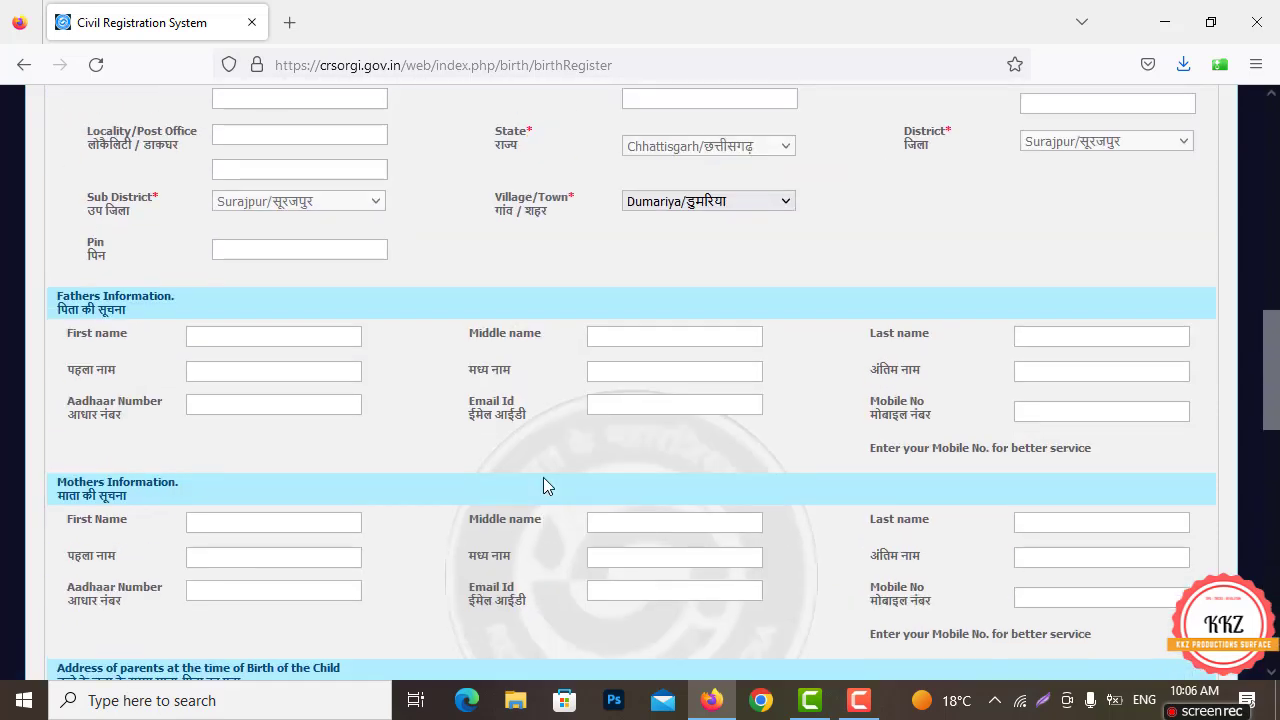
{"action": "scroll", "coordinate": [545, 483], "scroll_direction": "up", "scroll_amount": 6}
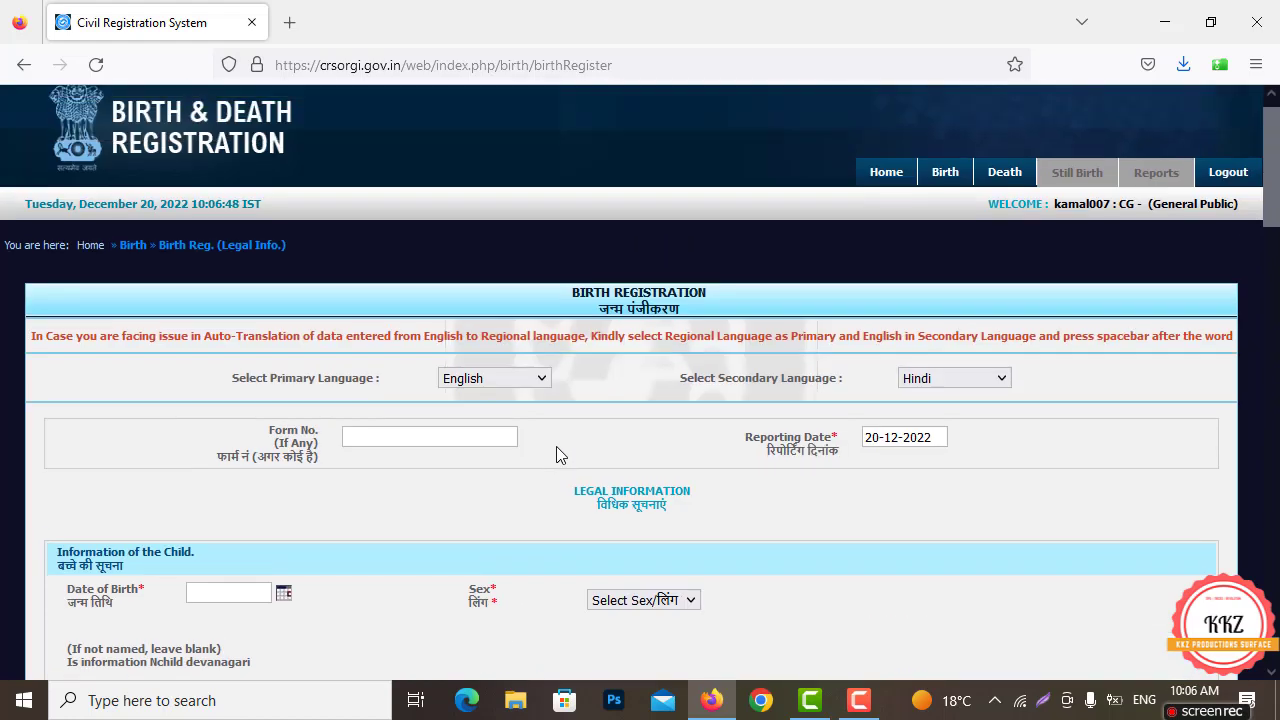
{"action": "scroll", "coordinate": [556, 450], "scroll_direction": "down", "scroll_amount": 2}
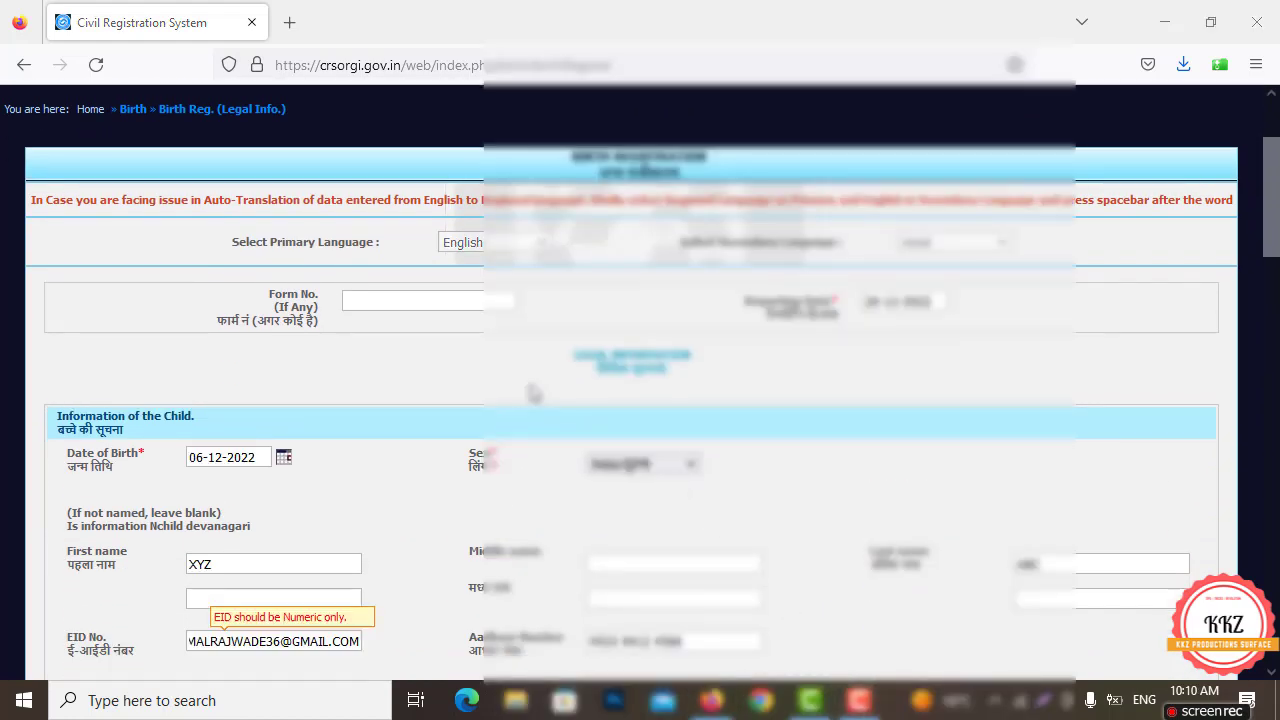
{"action": "scroll", "coordinate": [533, 393], "scroll_direction": "down", "scroll_amount": 8}
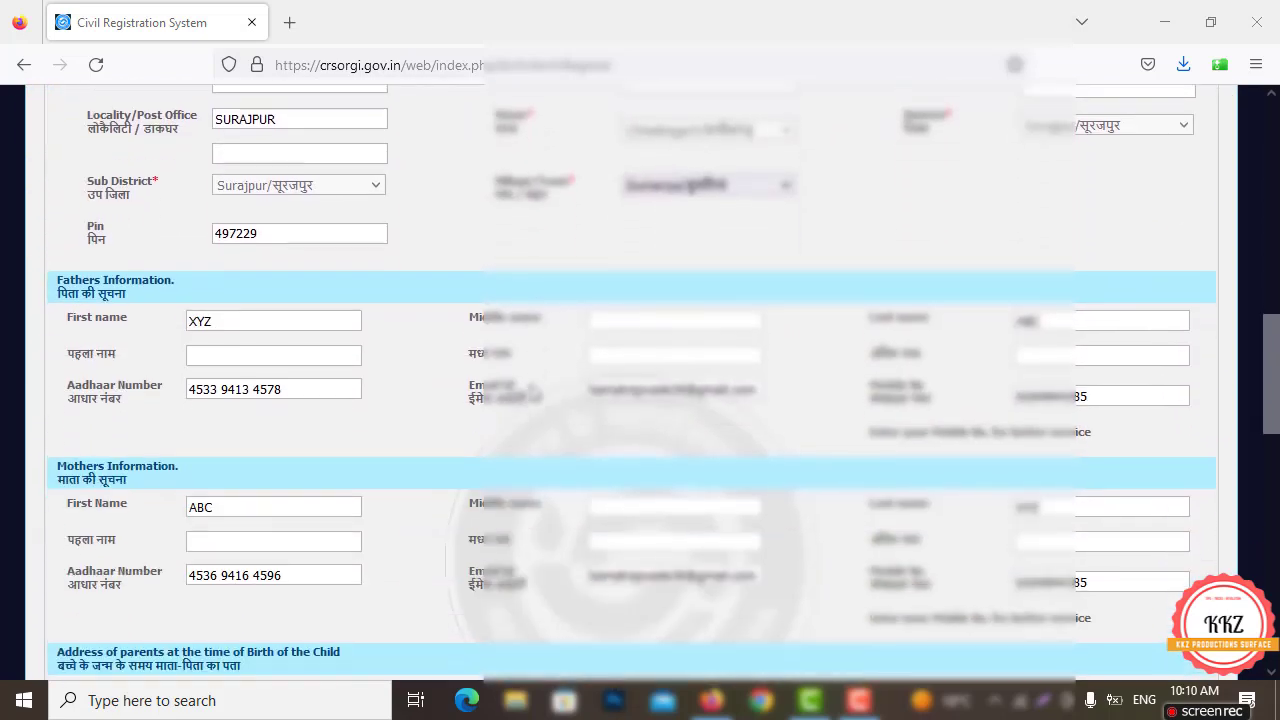
{"action": "scroll", "coordinate": [533, 393], "scroll_direction": "down", "scroll_amount": 6}
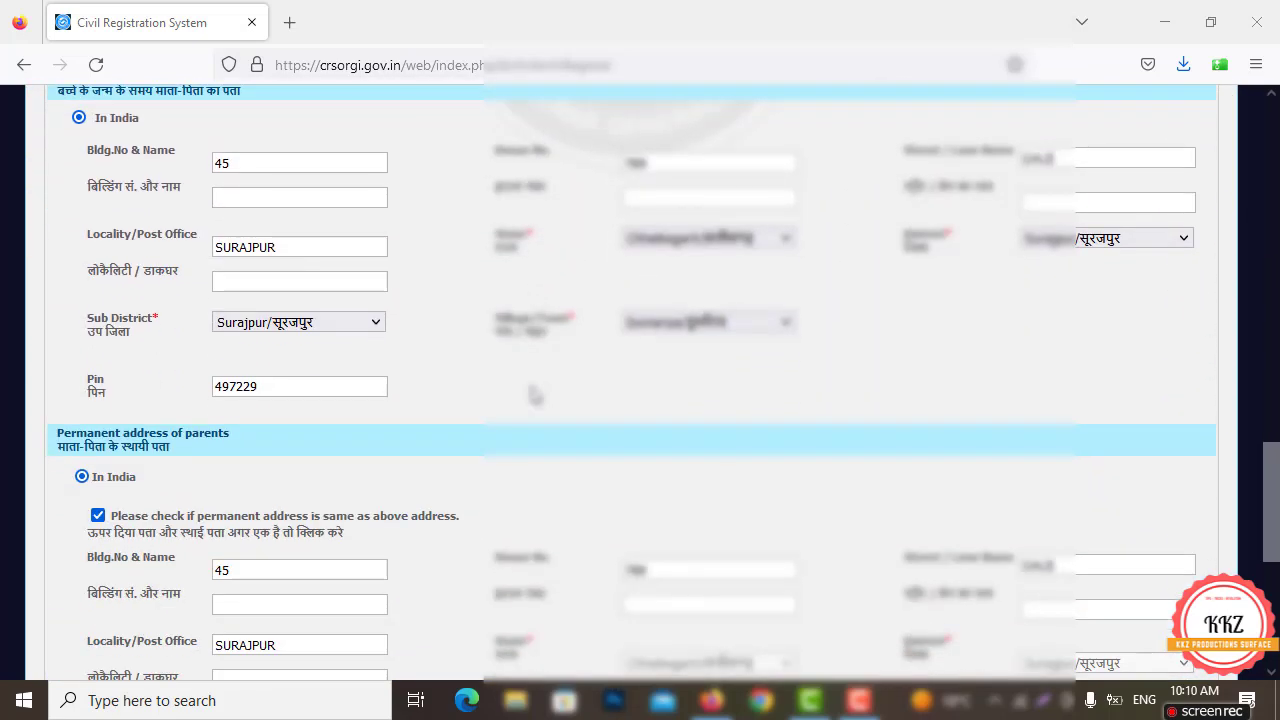
{"action": "scroll", "coordinate": [533, 393], "scroll_direction": "down", "scroll_amount": 3}
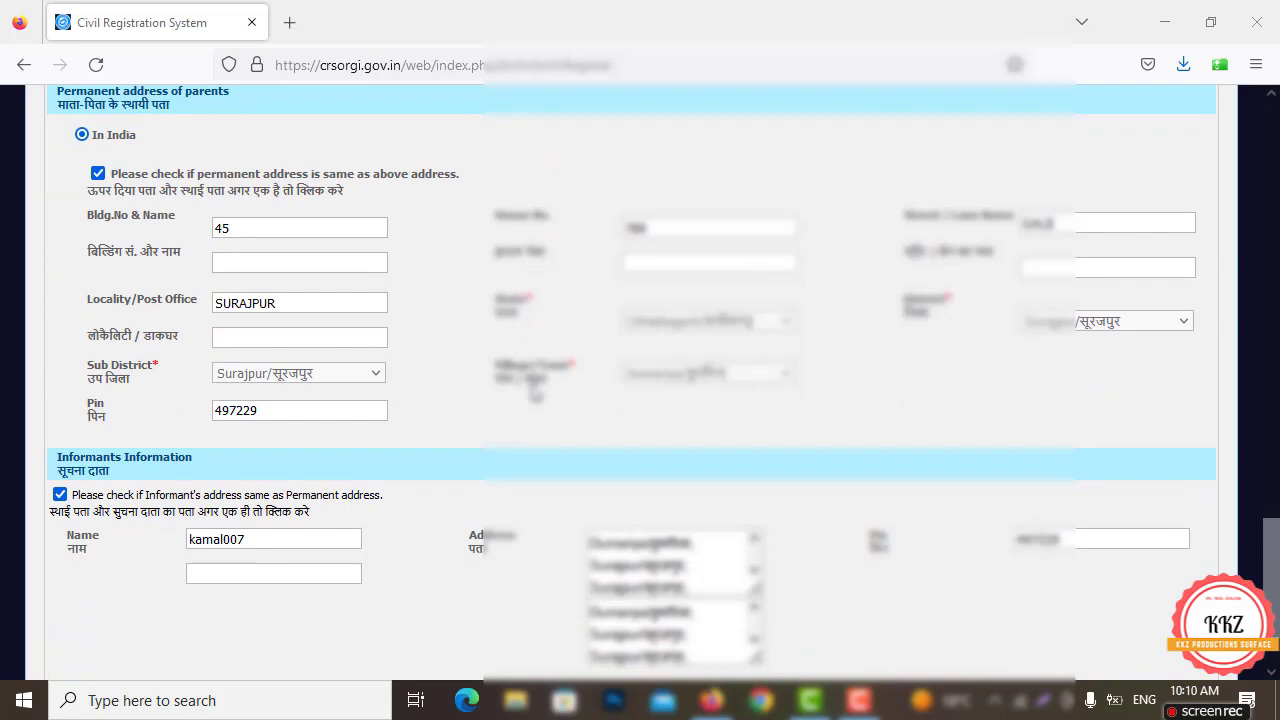
{"action": "scroll", "coordinate": [535, 393], "scroll_direction": "down", "scroll_amount": 2}
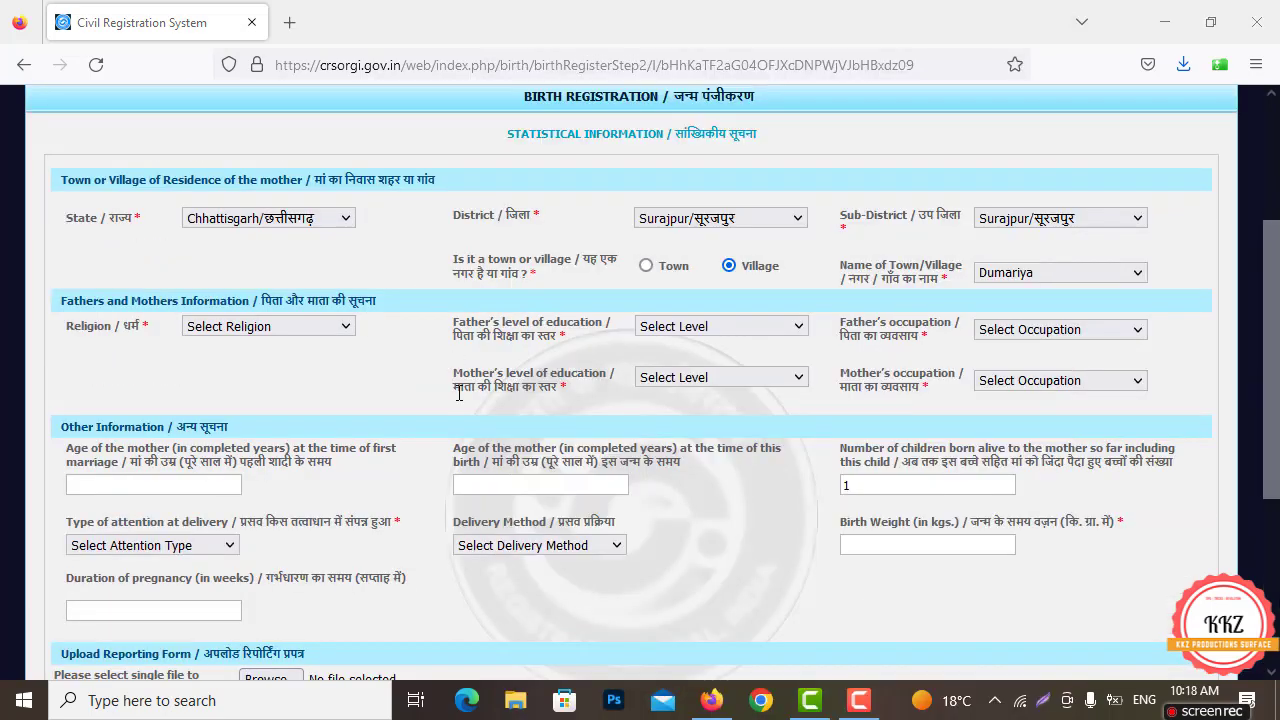
Examine the statistical information form's mother's residence, parents' information, other information, reporting form upload and remarks sections
{"action": "scroll", "coordinate": [459, 393], "scroll_direction": "up", "scroll_amount": 2}
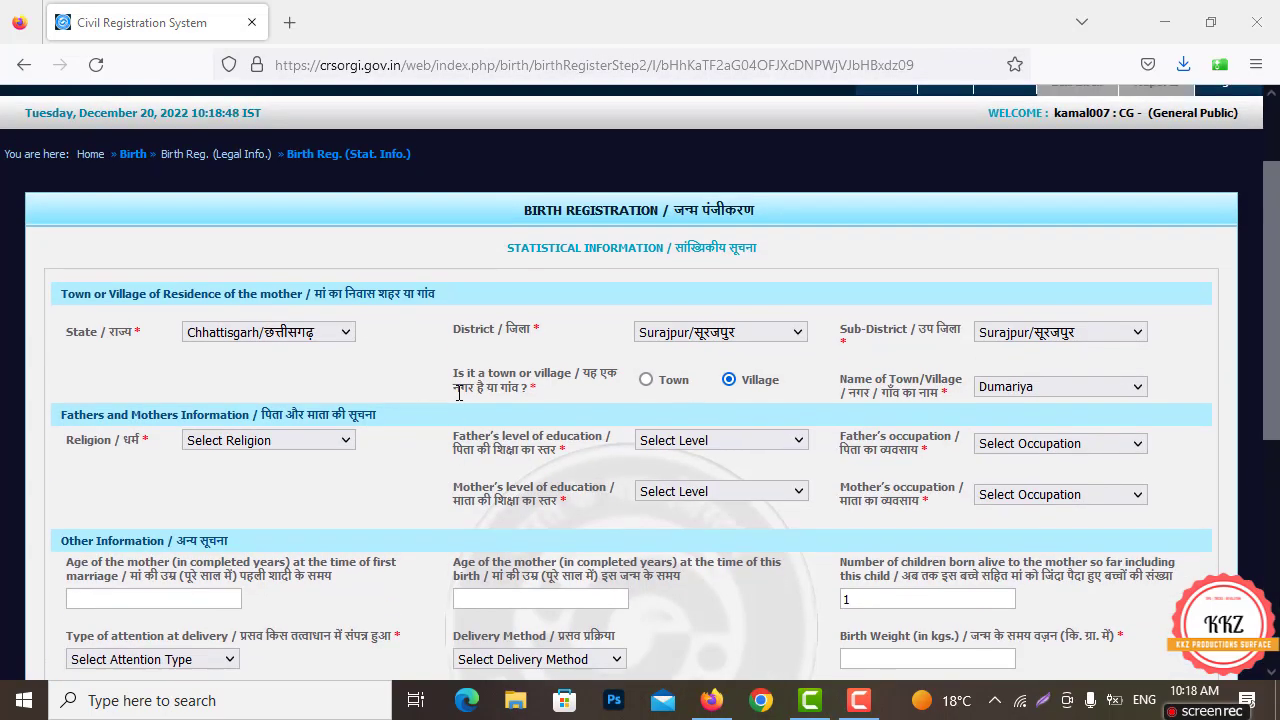
{"action": "scroll", "coordinate": [459, 393], "scroll_direction": "up", "scroll_amount": 2}
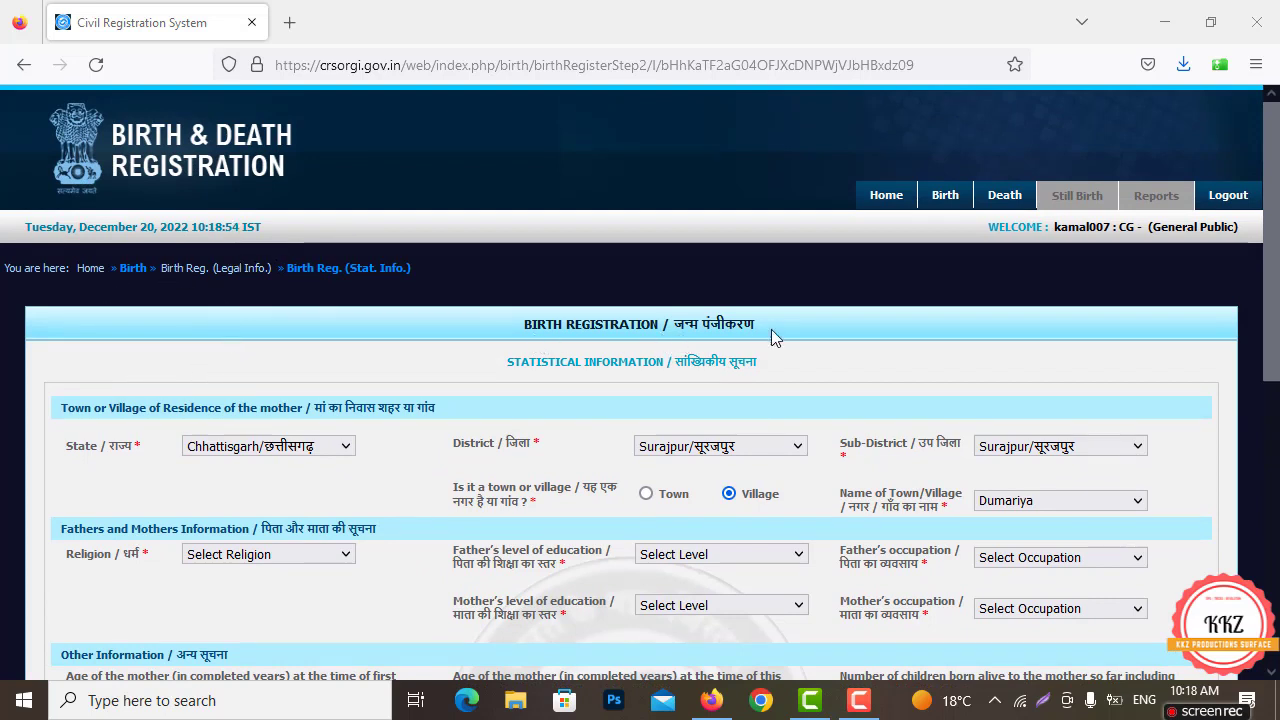
{"action": "scroll", "coordinate": [437, 413], "scroll_direction": "down", "scroll_amount": 2}
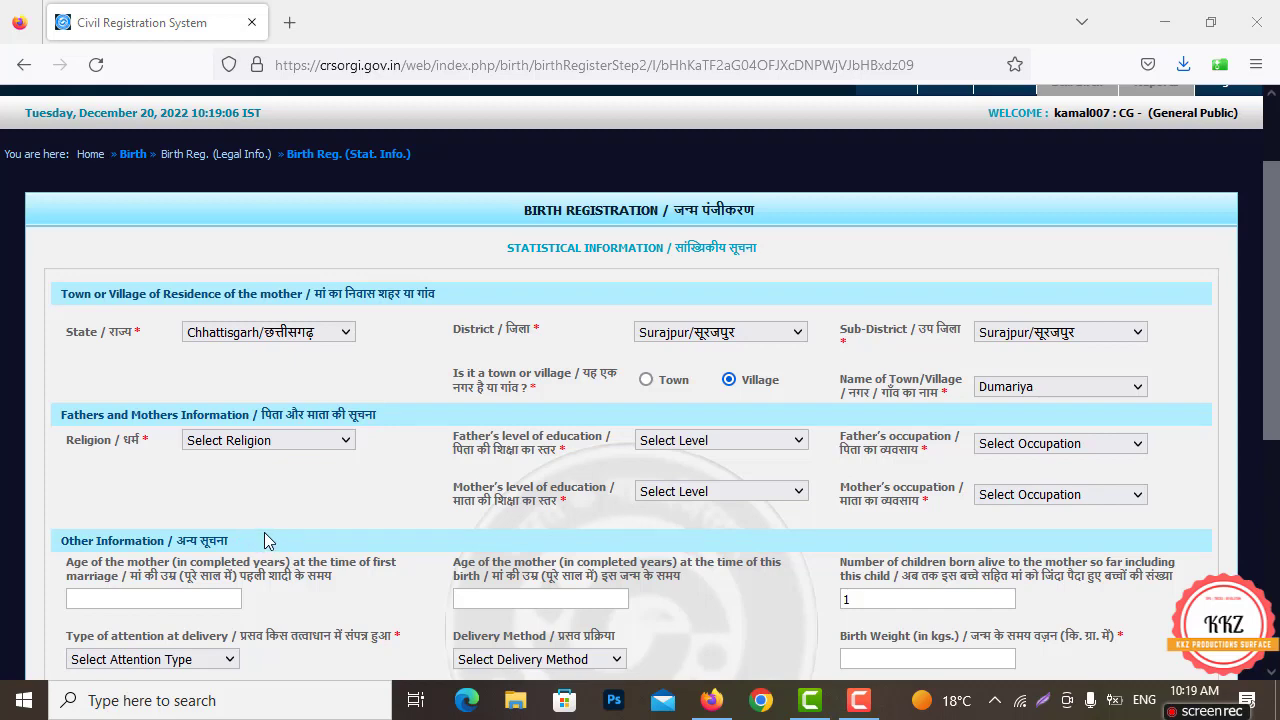
{"action": "scroll", "coordinate": [171, 380], "scroll_direction": "down", "scroll_amount": 1}
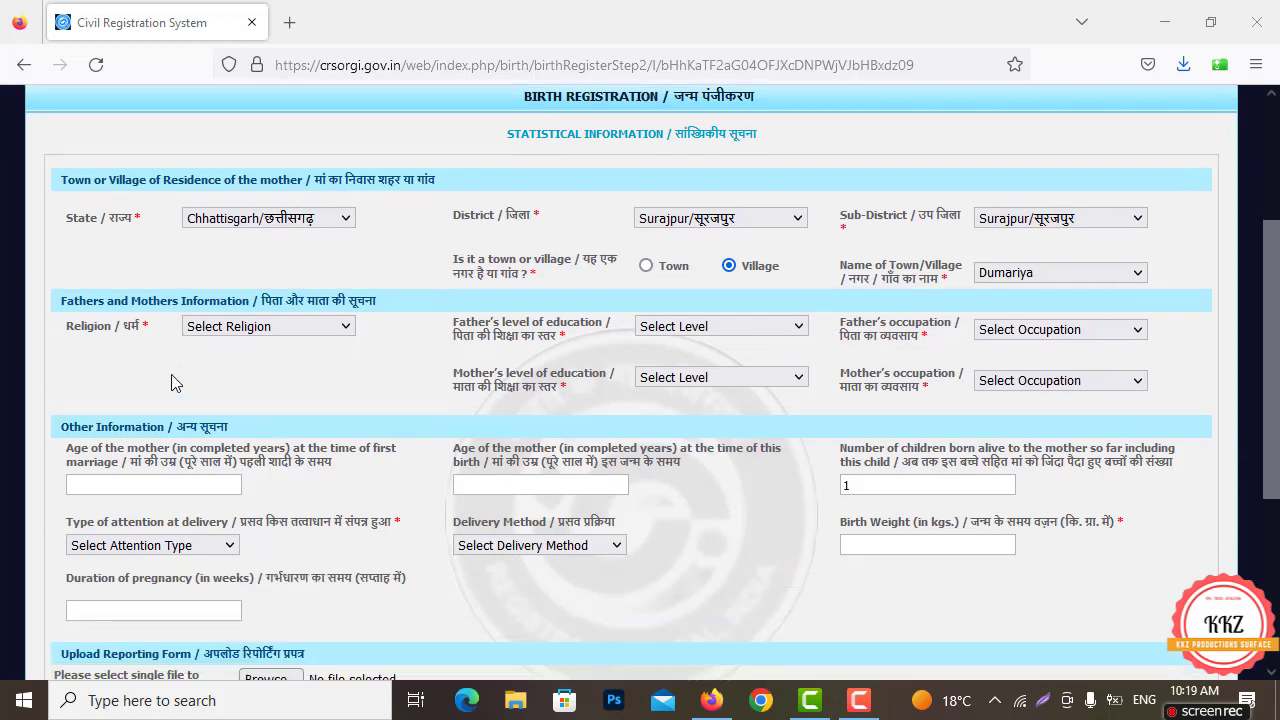
{"action": "scroll", "coordinate": [270, 447], "scroll_direction": "down", "scroll_amount": 2}
{"action": "scroll", "coordinate": [268, 440], "scroll_direction": "down", "scroll_amount": 1}
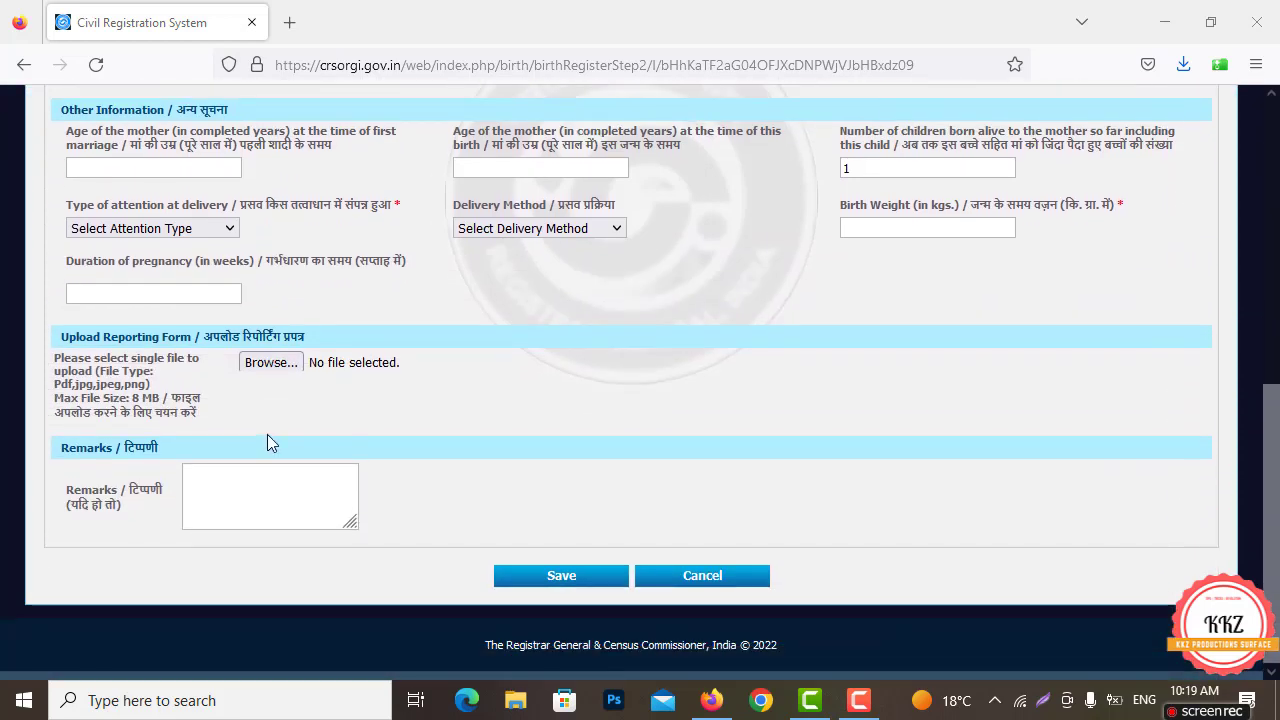
{"action": "scroll", "coordinate": [267, 434], "scroll_direction": "up", "scroll_amount": 5}
{"action": "scroll", "coordinate": [267, 434], "scroll_direction": "down", "scroll_amount": 4}
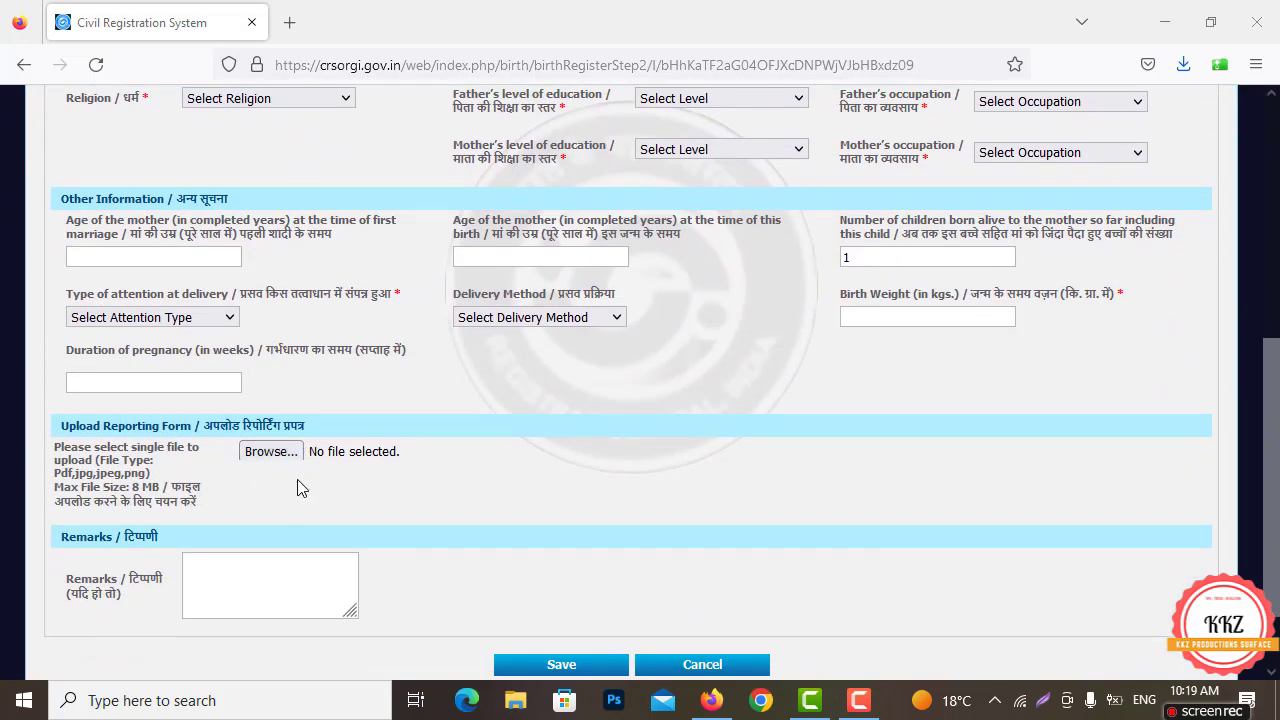
Set the religion in the fathers and mothers information to Hindu
{"action": "scroll", "coordinate": [298, 487], "scroll_direction": "up", "scroll_amount": 3}
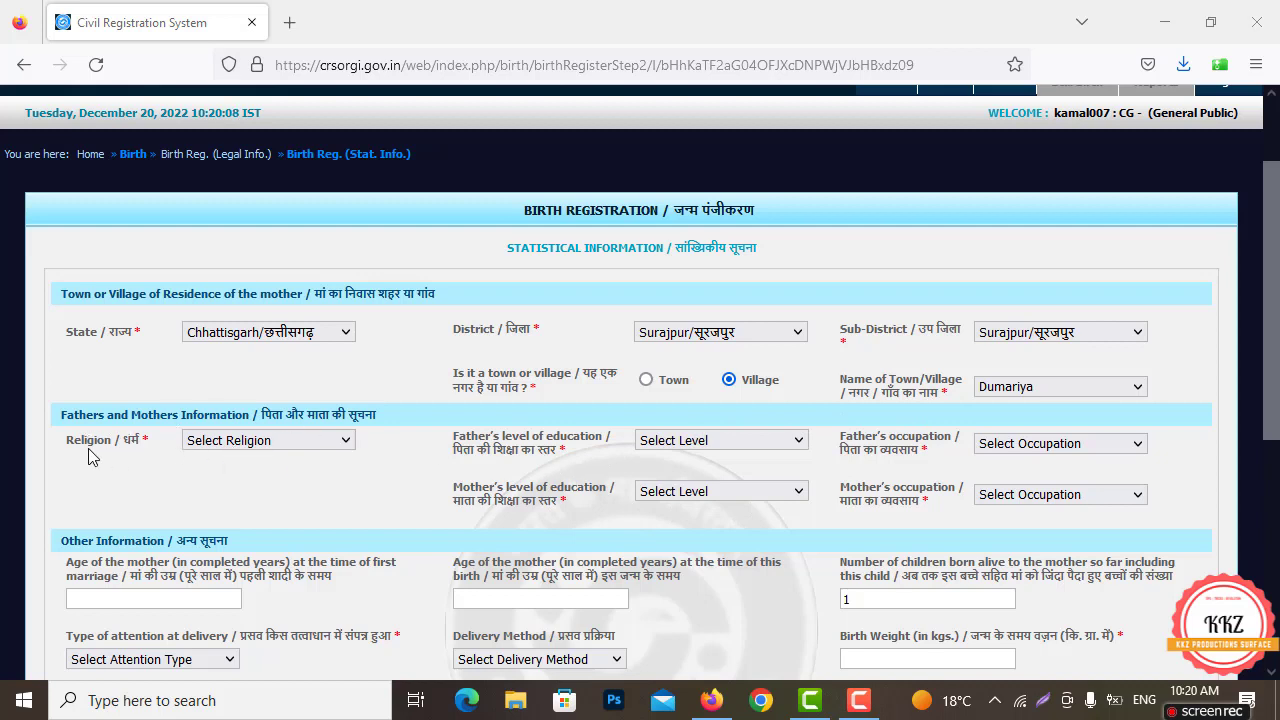
{"action": "left_click", "coordinate": [266, 447]}
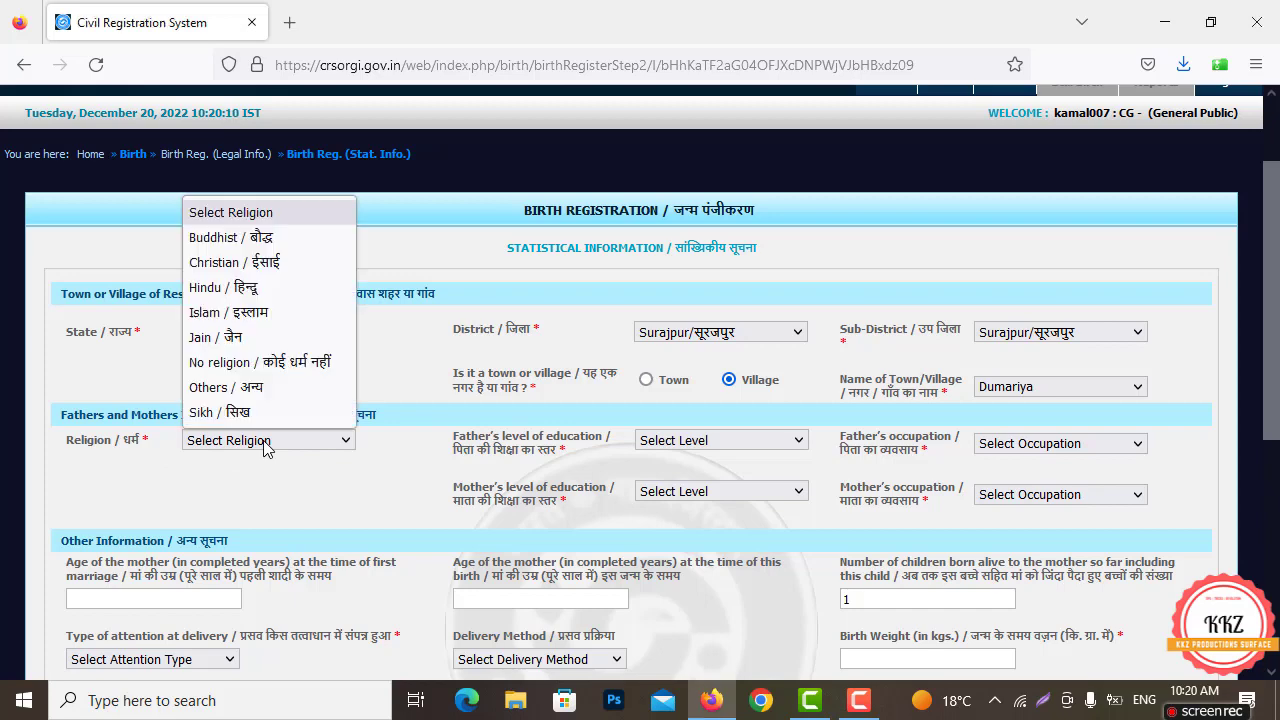
{"action": "left_click", "coordinate": [251, 290]}
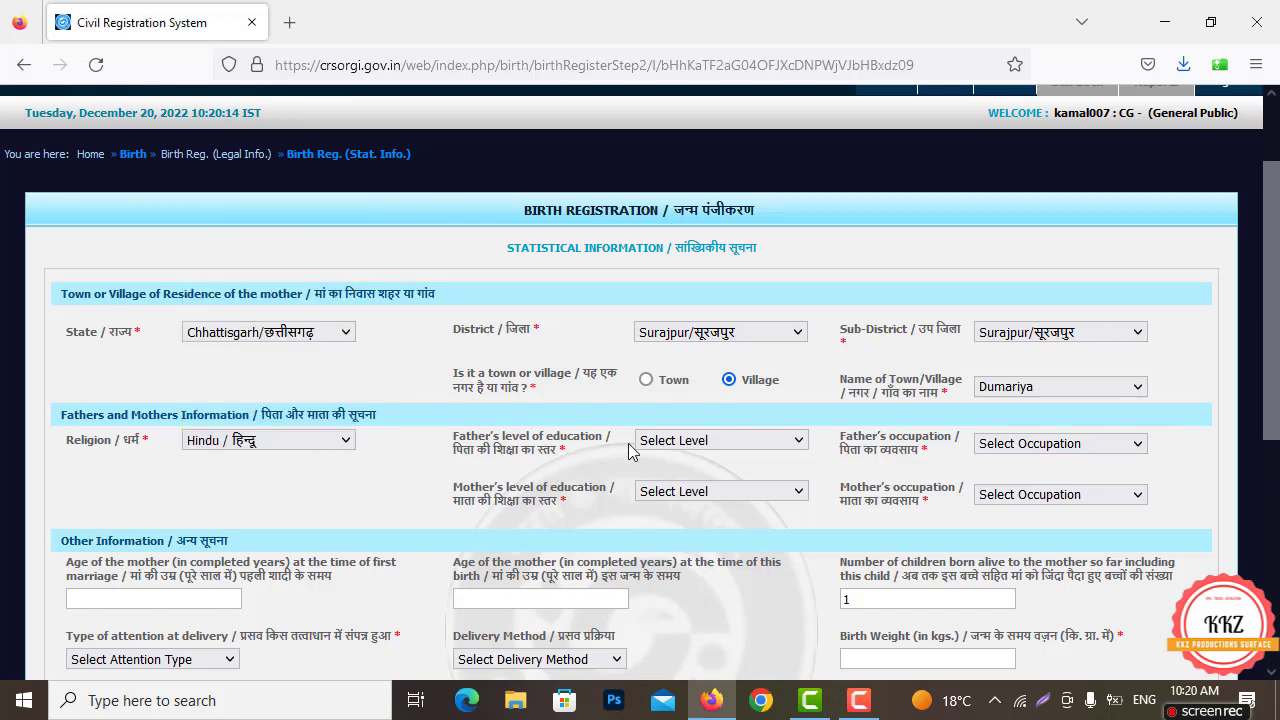
Set both the father's and the mother's level of education to Primary
{"action": "left_click", "coordinate": [708, 442]}
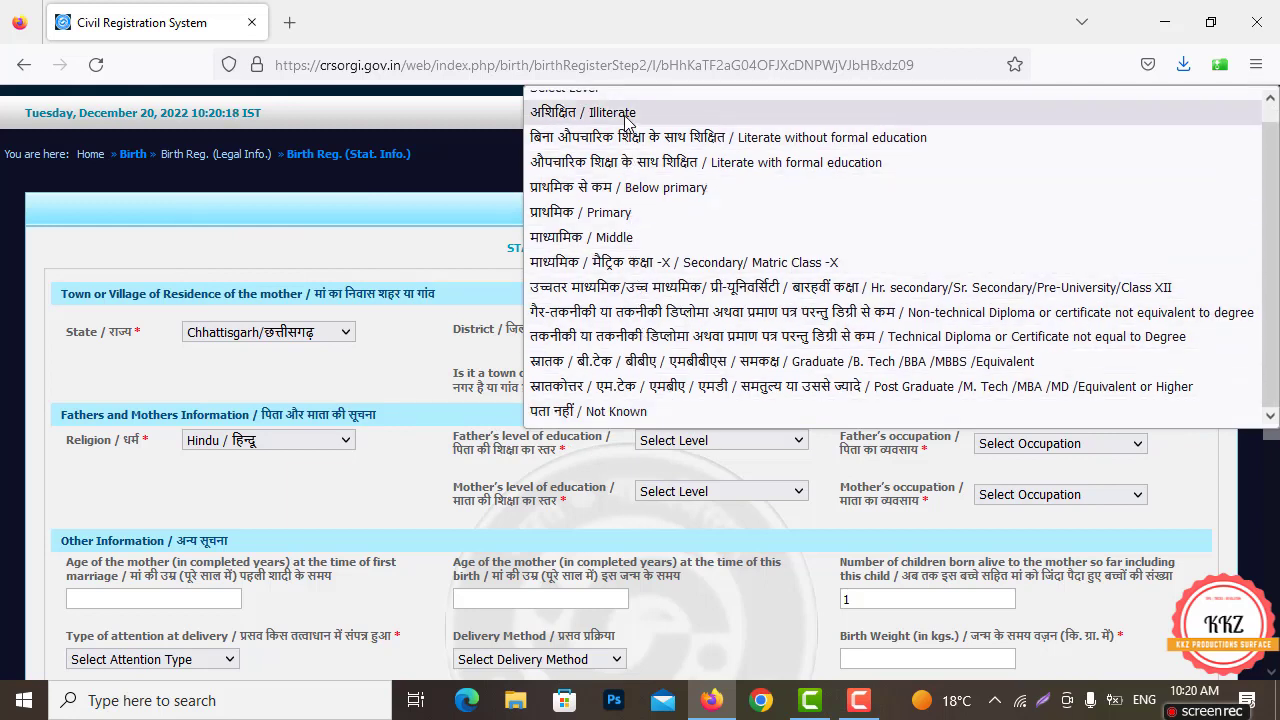
{"action": "left_click", "coordinate": [605, 214]}
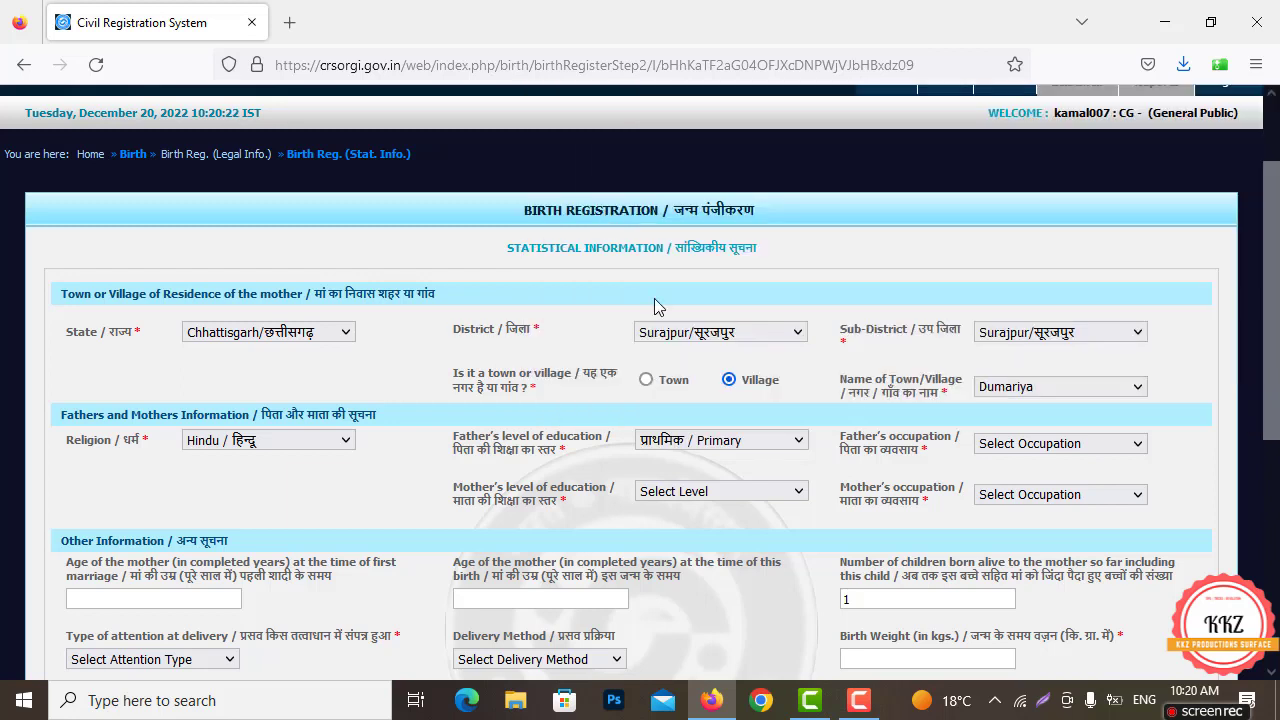
{"action": "left_click", "coordinate": [685, 495]}
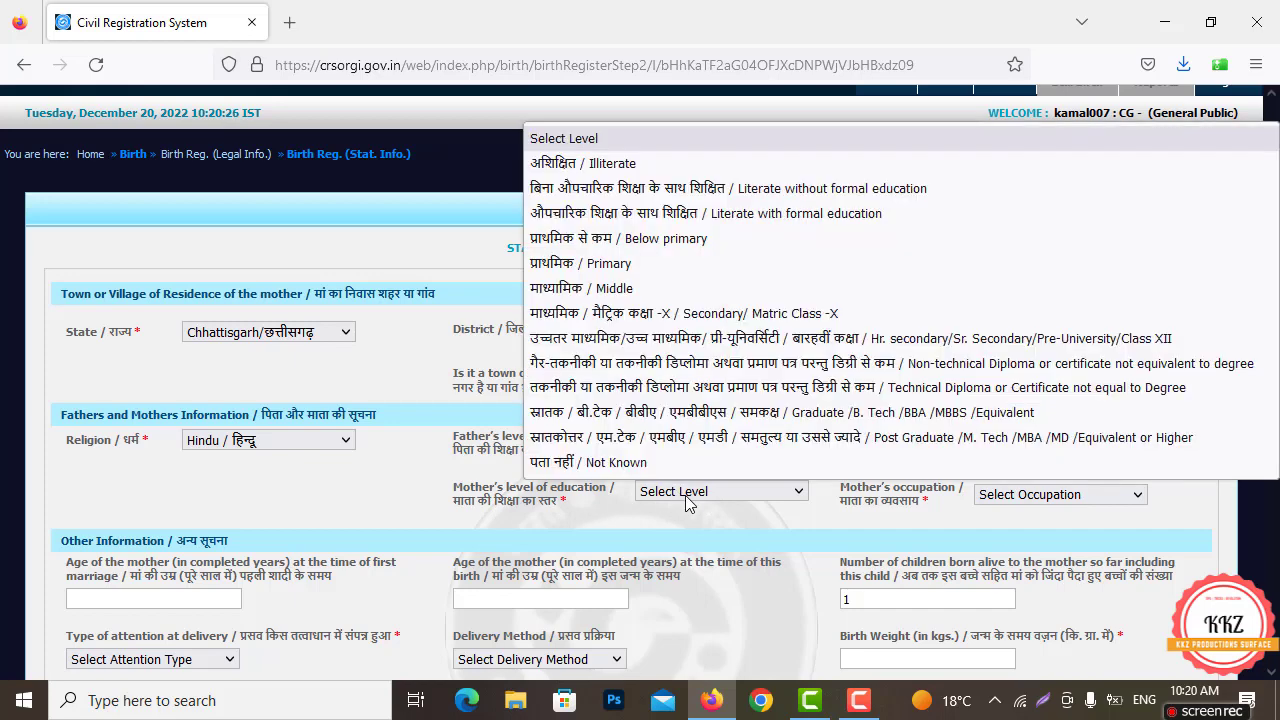
{"action": "left_click", "coordinate": [613, 263]}
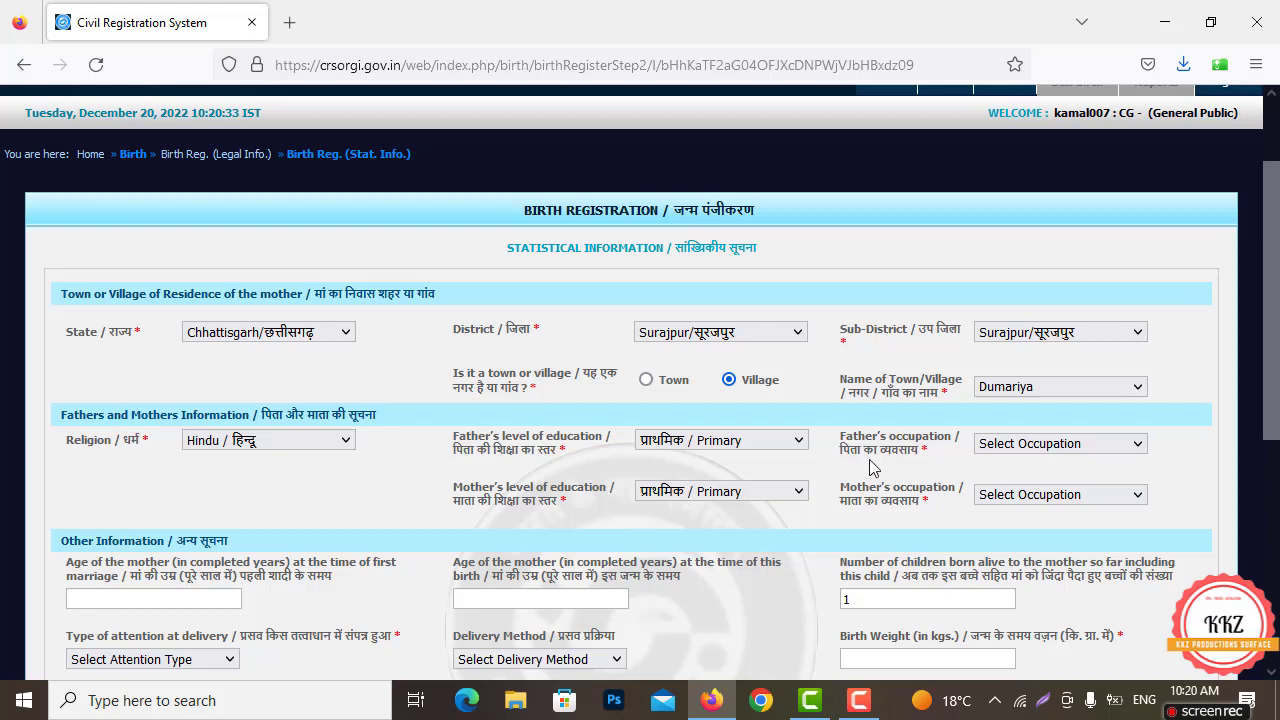
Set the father's occupation to Elementary occupation and the mother's occupation to Housewife/Househusband
{"action": "left_click", "coordinate": [1022, 449]}
{"action": "scroll", "coordinate": [900, 340], "scroll_direction": "down", "scroll_amount": 1}
{"action": "scroll", "coordinate": [884, 330], "scroll_direction": "up", "scroll_amount": 1}
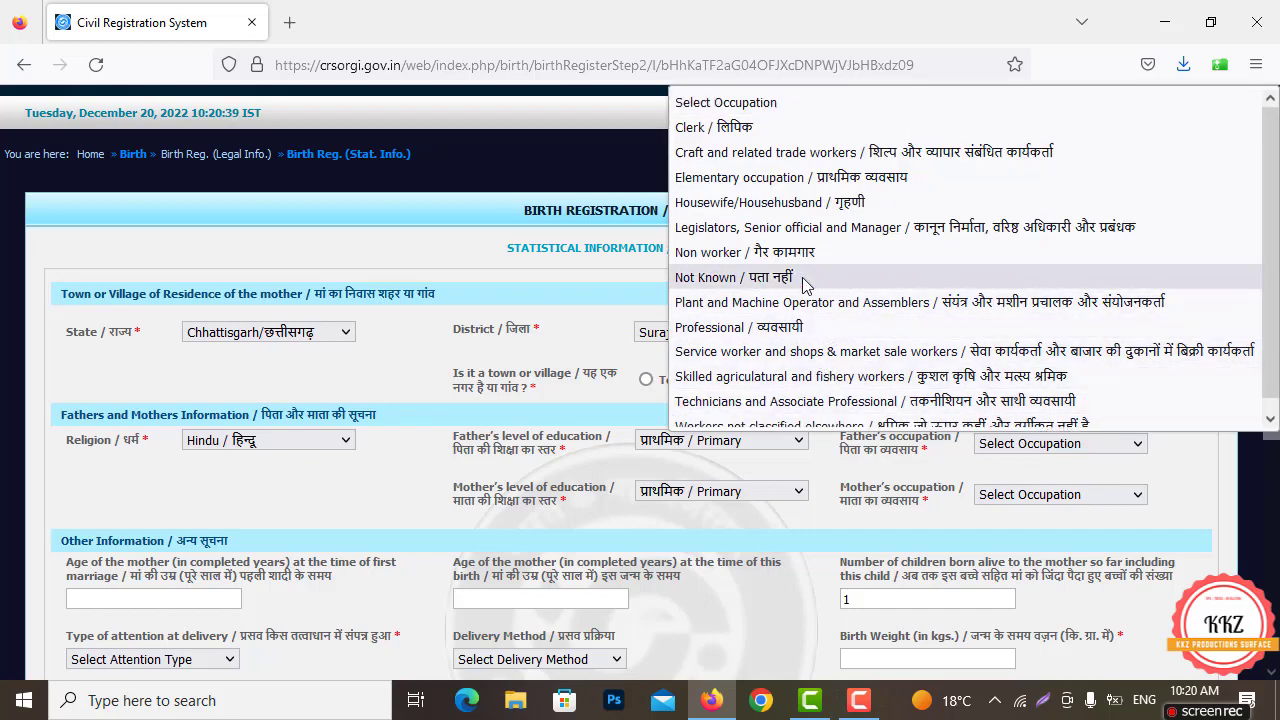
{"action": "left_click", "coordinate": [790, 203]}
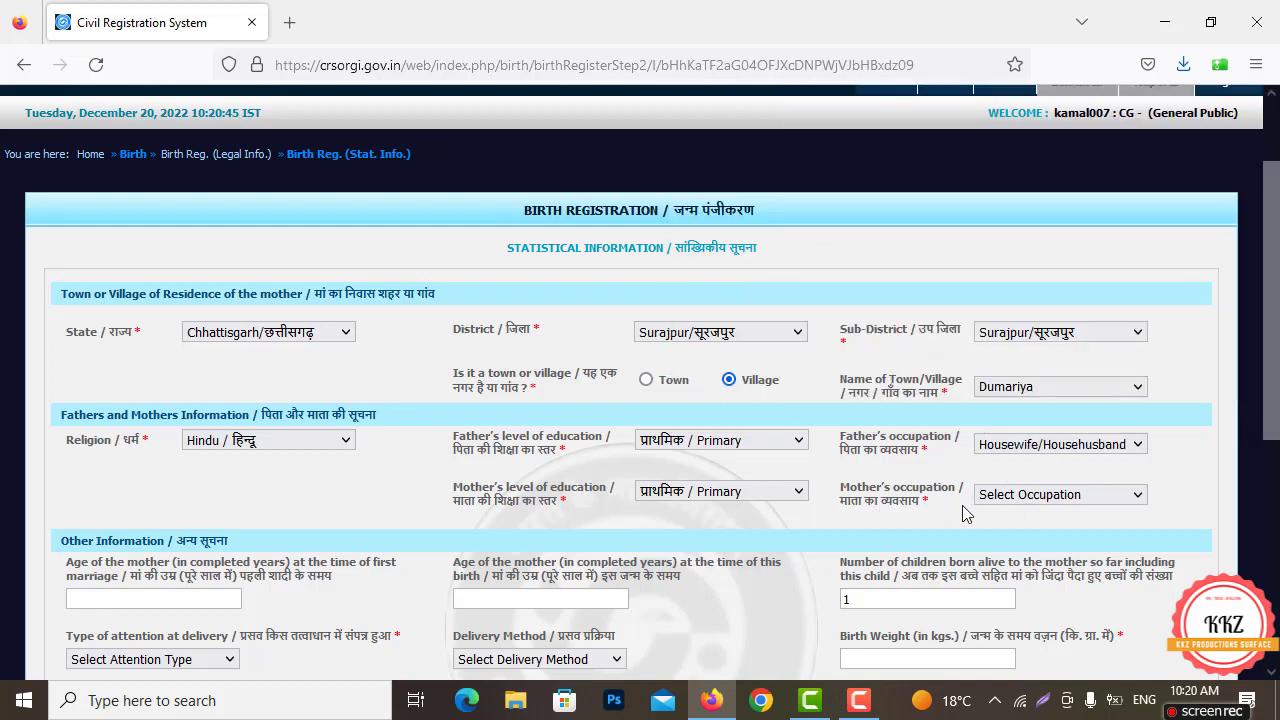
{"action": "left_click", "coordinate": [1017, 500]}
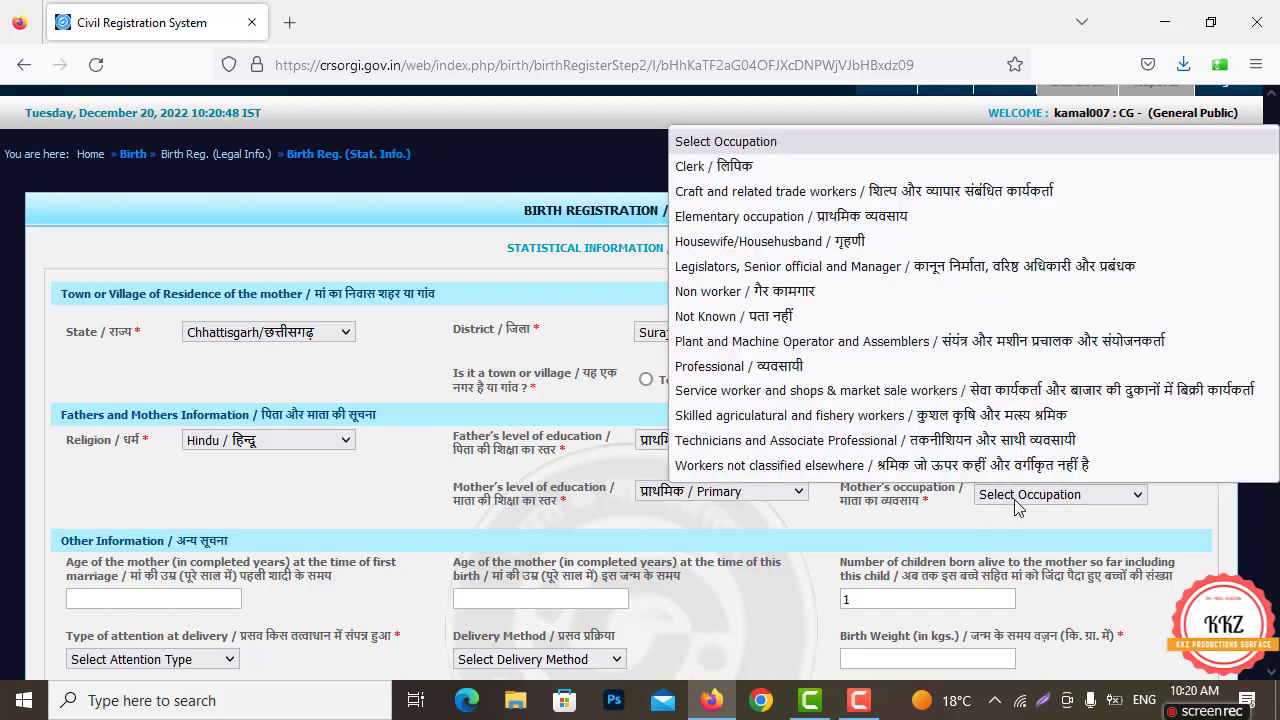
{"action": "left_click", "coordinate": [840, 242]}
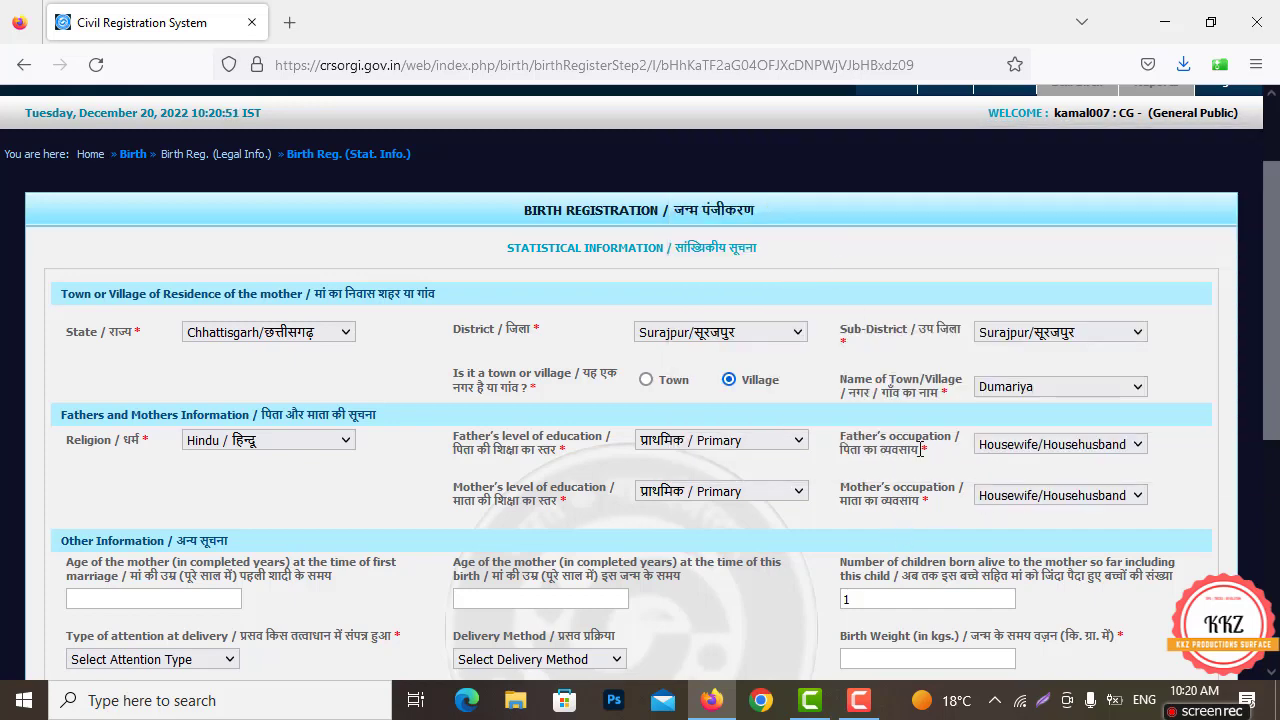
{"action": "left_click", "coordinate": [1018, 451]}
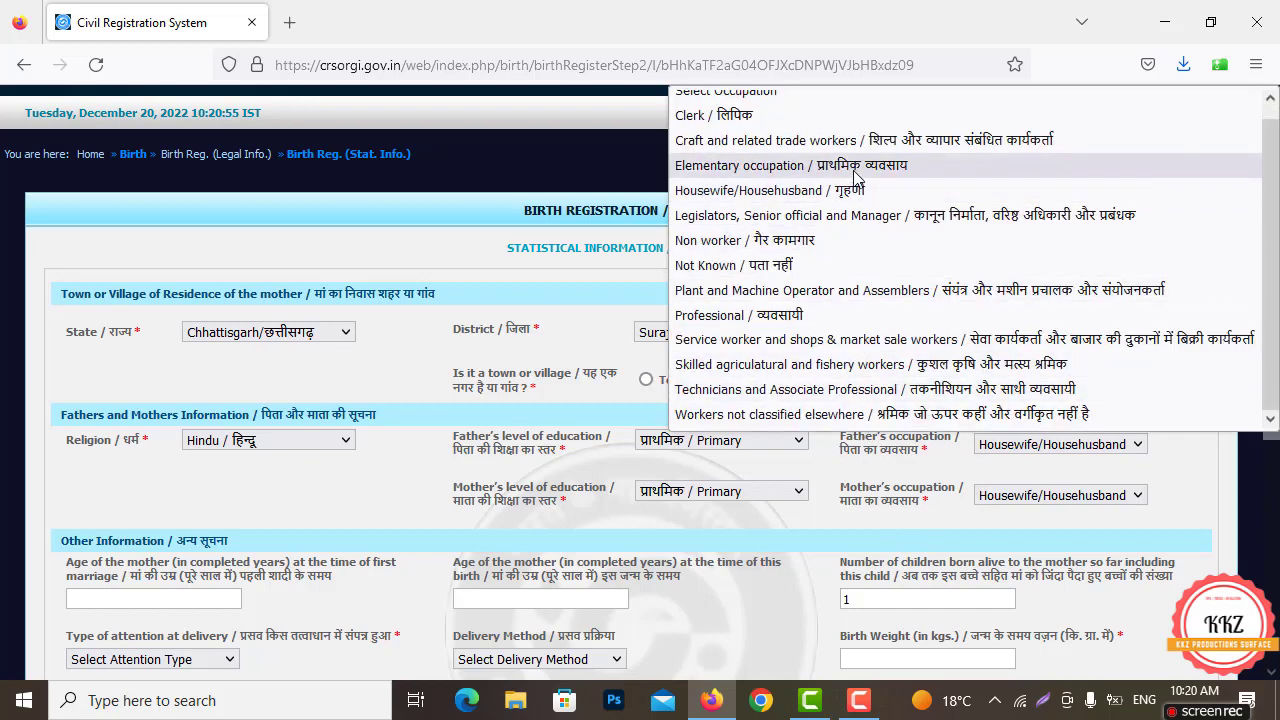
{"action": "left_click", "coordinate": [852, 170]}
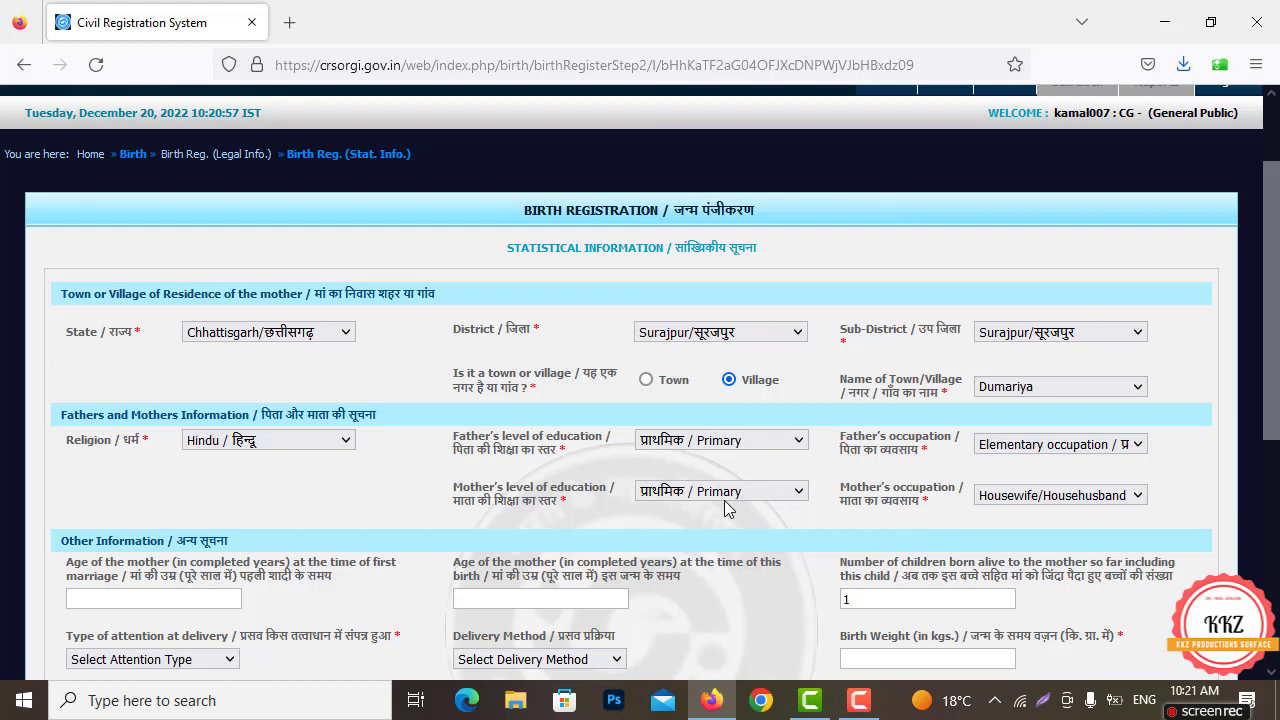
Enter 20 as the mother's age at first marriage and 22 as her age at the time of this birth
{"action": "scroll", "coordinate": [730, 508], "scroll_direction": "down", "scroll_amount": 2}
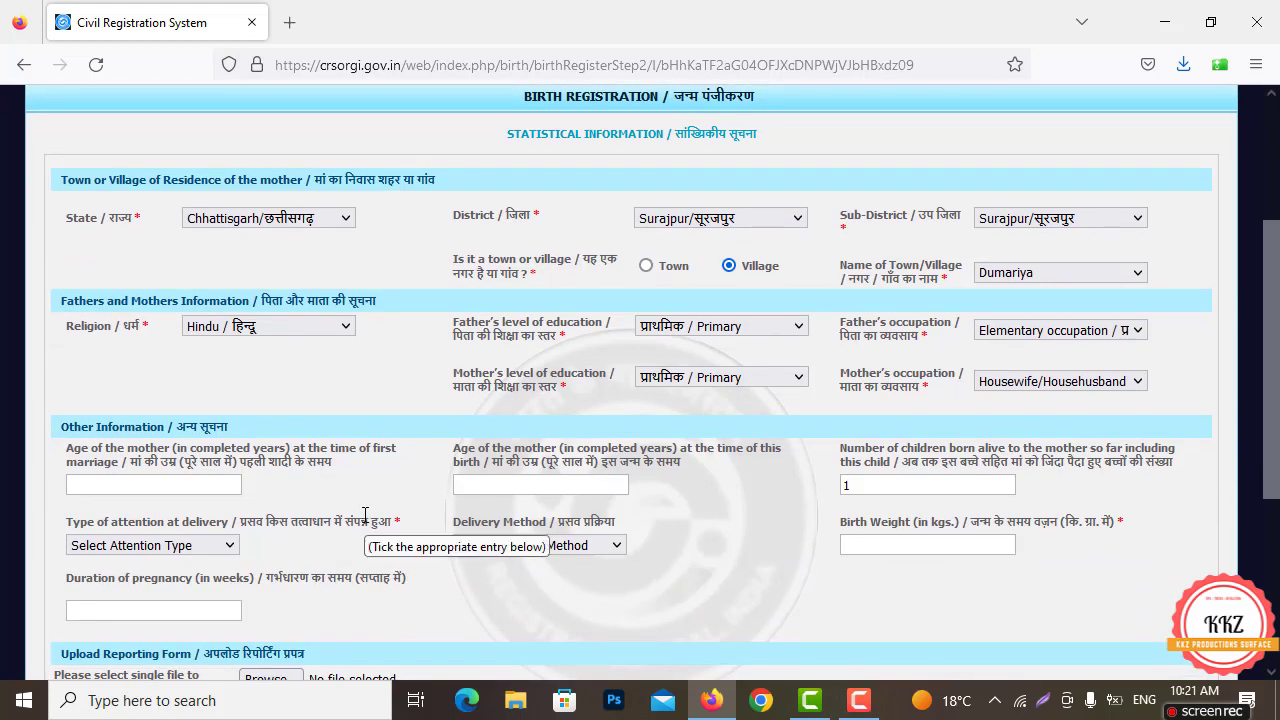
{"action": "scroll", "coordinate": [143, 449], "scroll_direction": "down", "scroll_amount": 2}
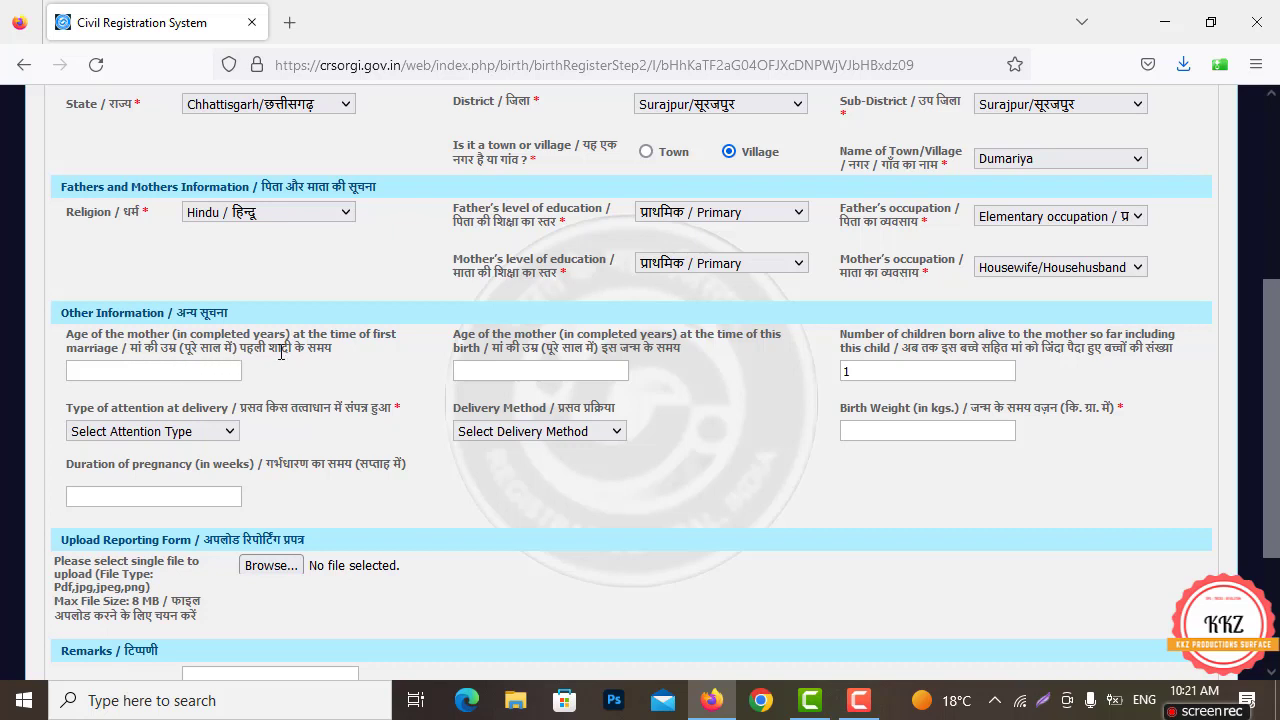
{"action": "left_click", "coordinate": [154, 376]}
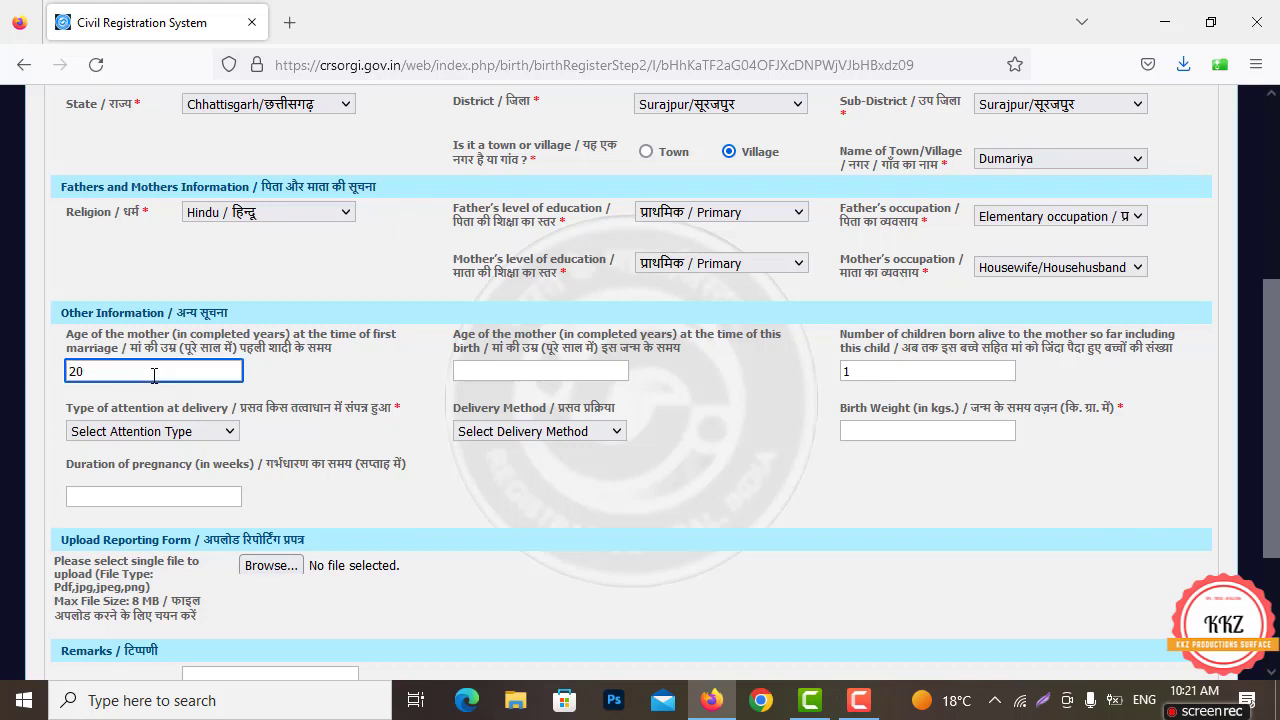
{"action": "left_click", "coordinate": [298, 386]}
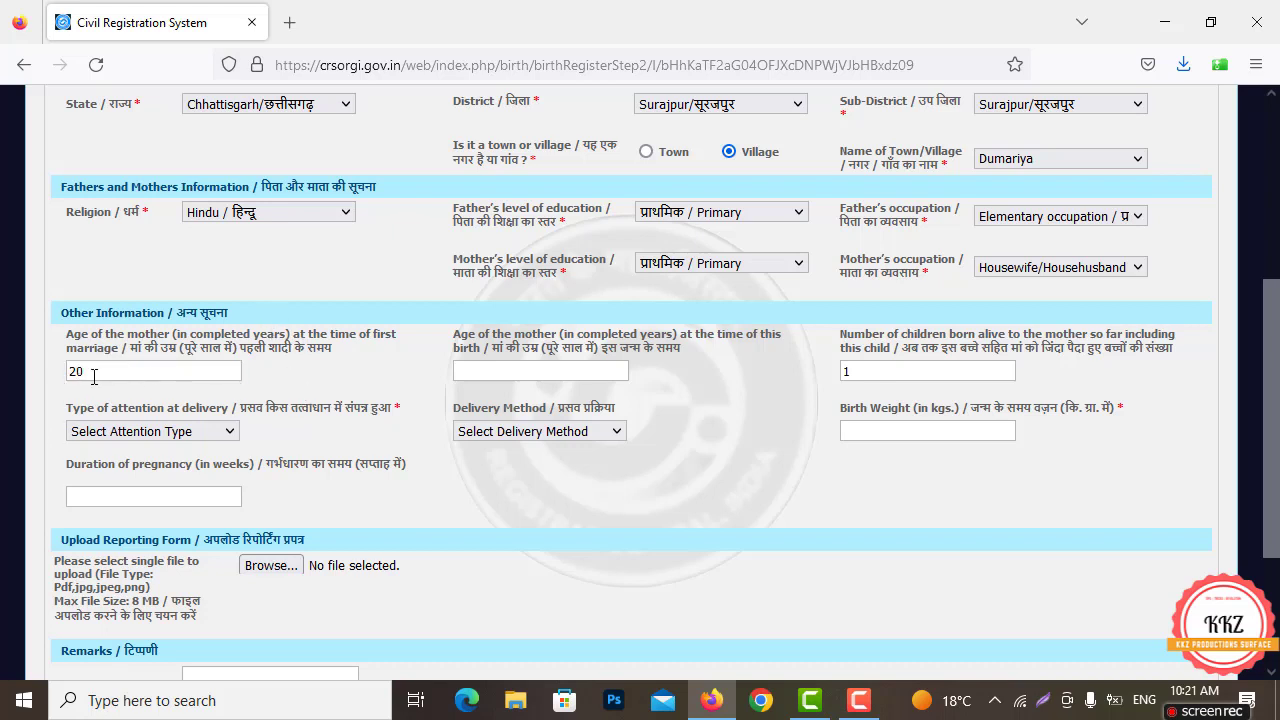
{"action": "left_click", "coordinate": [483, 369]}
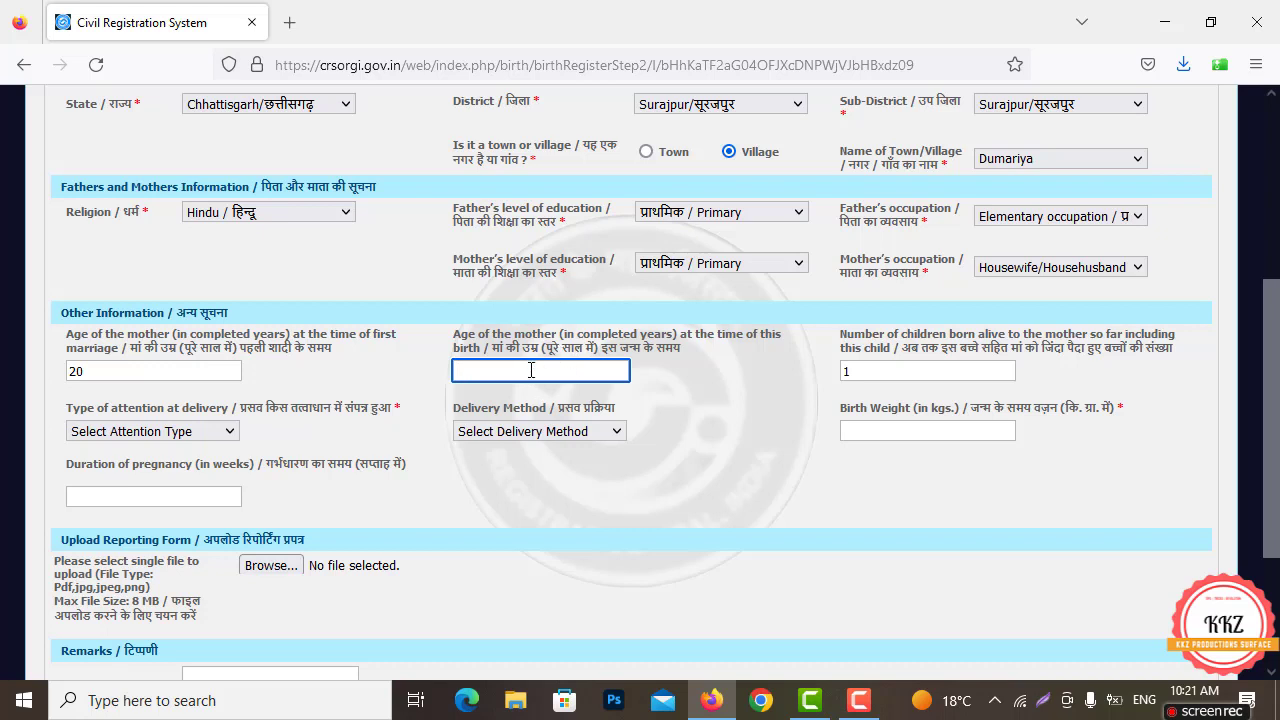
{"action": "type", "text": "22"}
{"action": "left_click", "coordinate": [871, 376]}
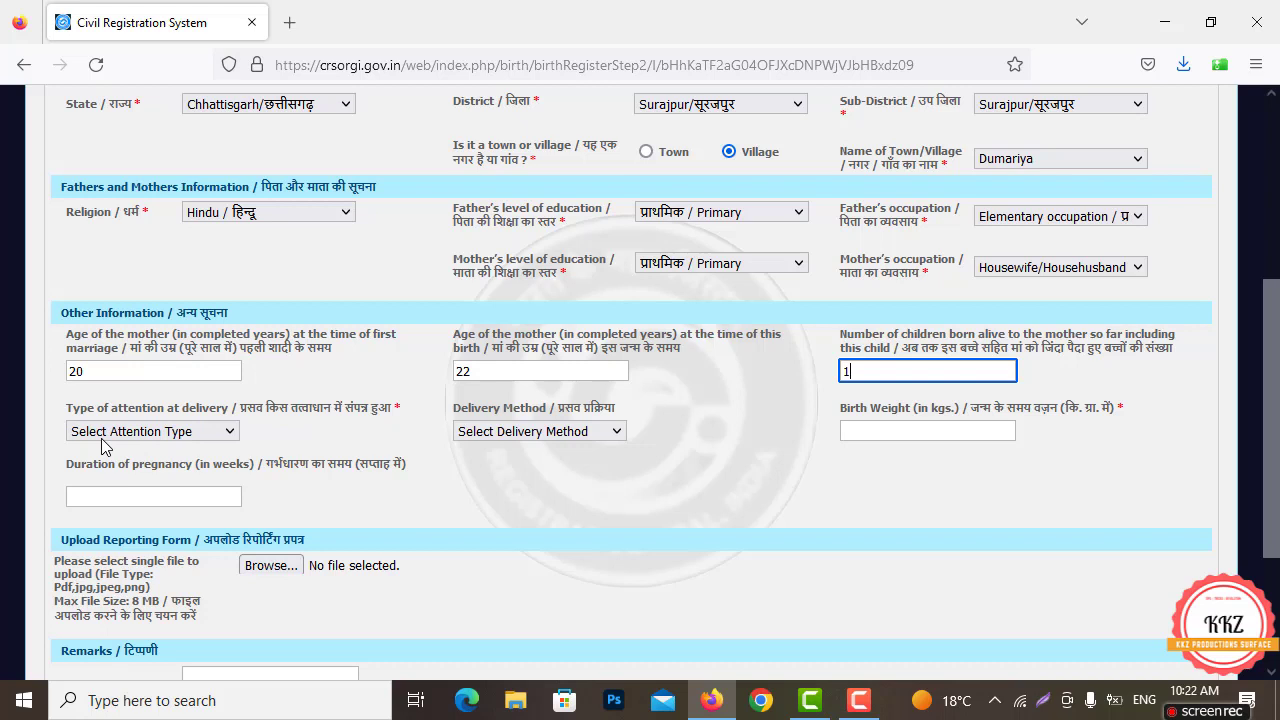
Set the type of attention at delivery to Doctor, Nurse or Trained midwife and the delivery method to Normal
{"action": "left_click", "coordinate": [181, 436]}
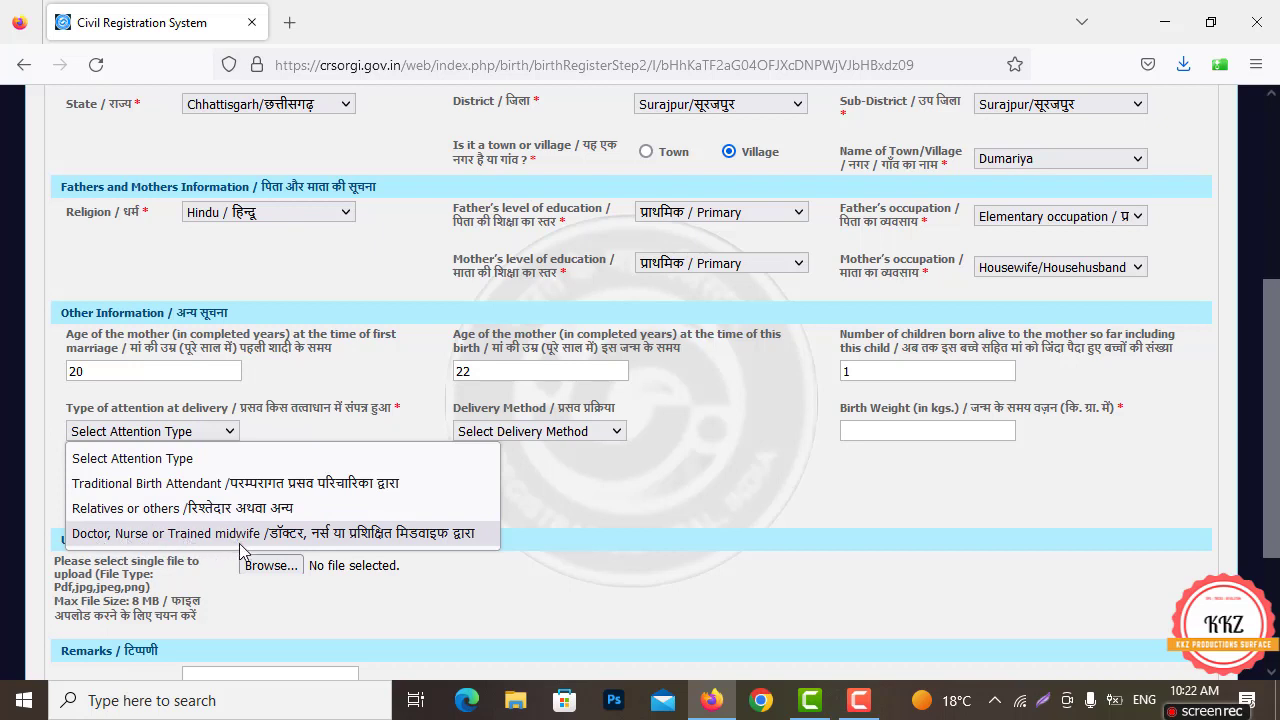
{"action": "left_click", "coordinate": [128, 540]}
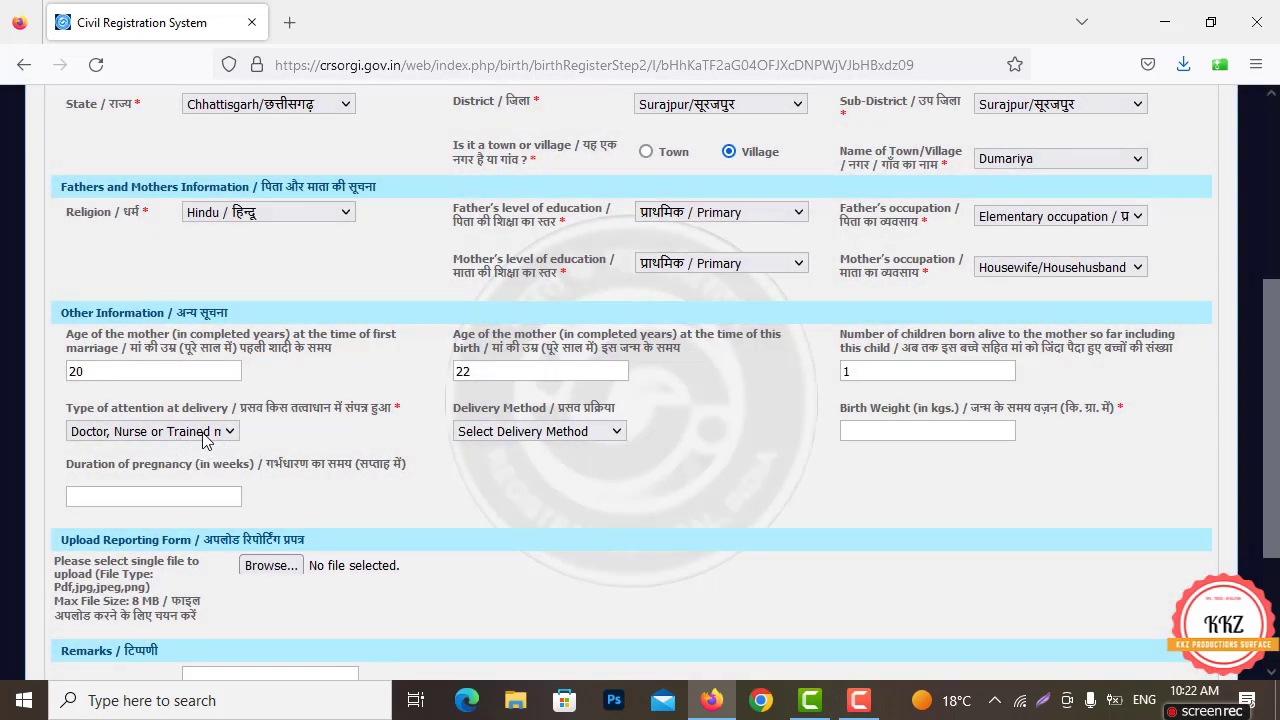
{"action": "left_click", "coordinate": [535, 437]}
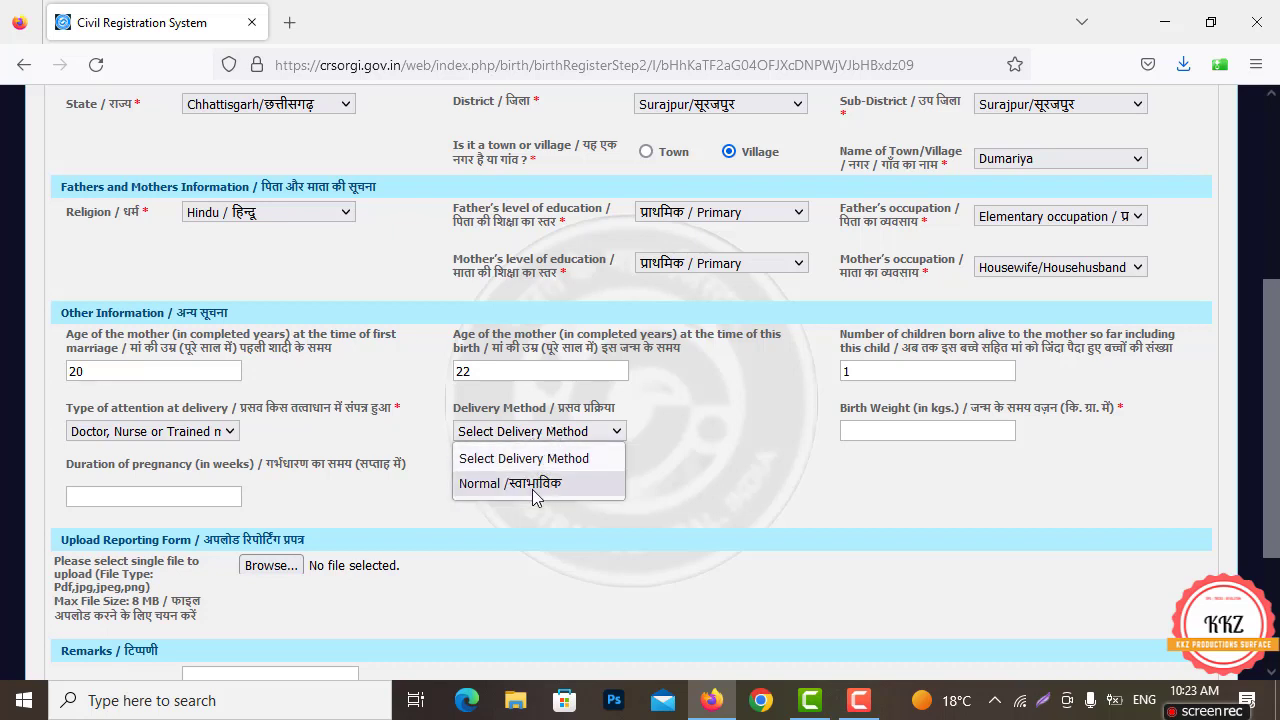
{"action": "left_click", "coordinate": [535, 485]}
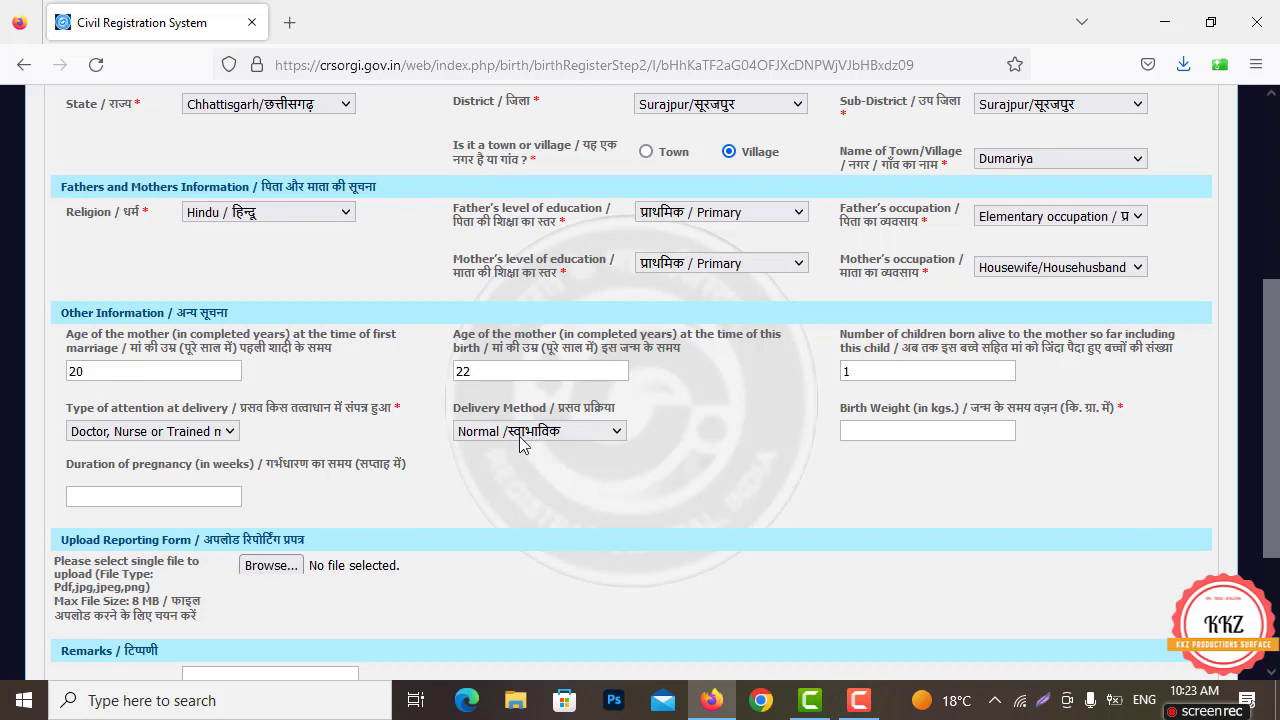
Enter a birth weight of 5 kg and a pregnancy duration of 42 weeks
{"action": "left_click", "coordinate": [878, 434]}
{"action": "type", "text": "10"}
{"action": "type", "text": "5"}
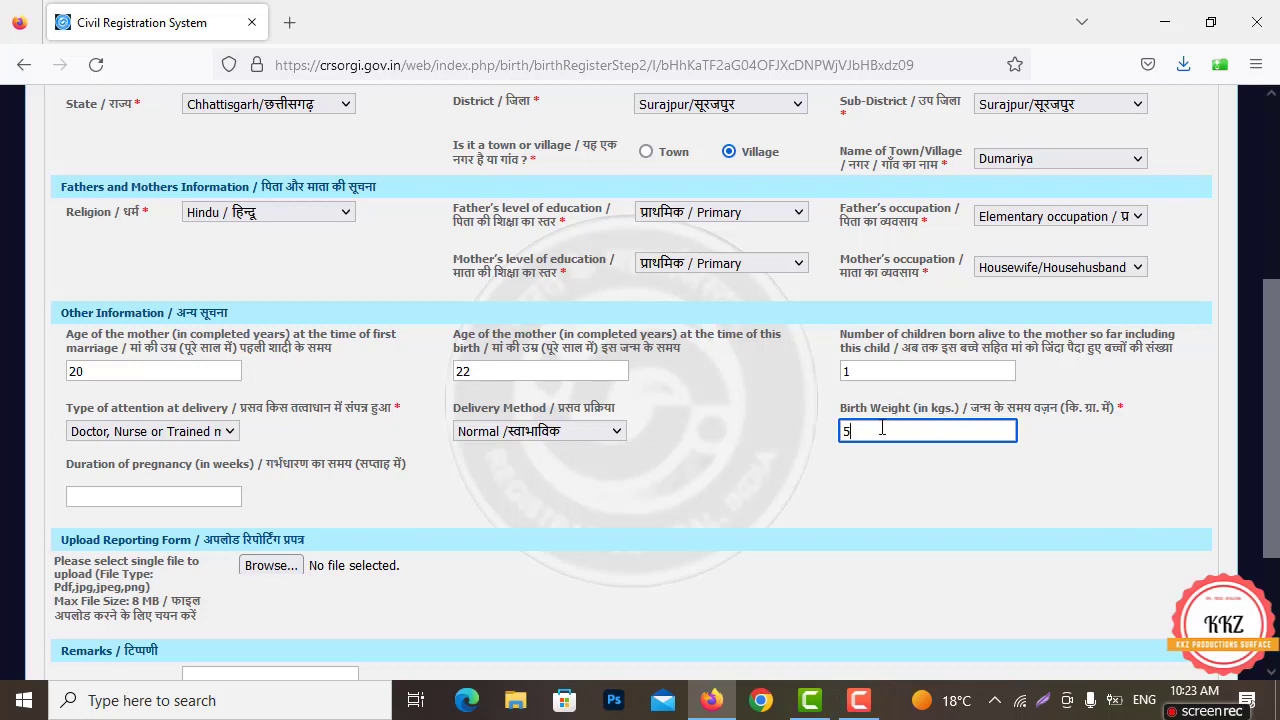
{"action": "left_click", "coordinate": [122, 494]}
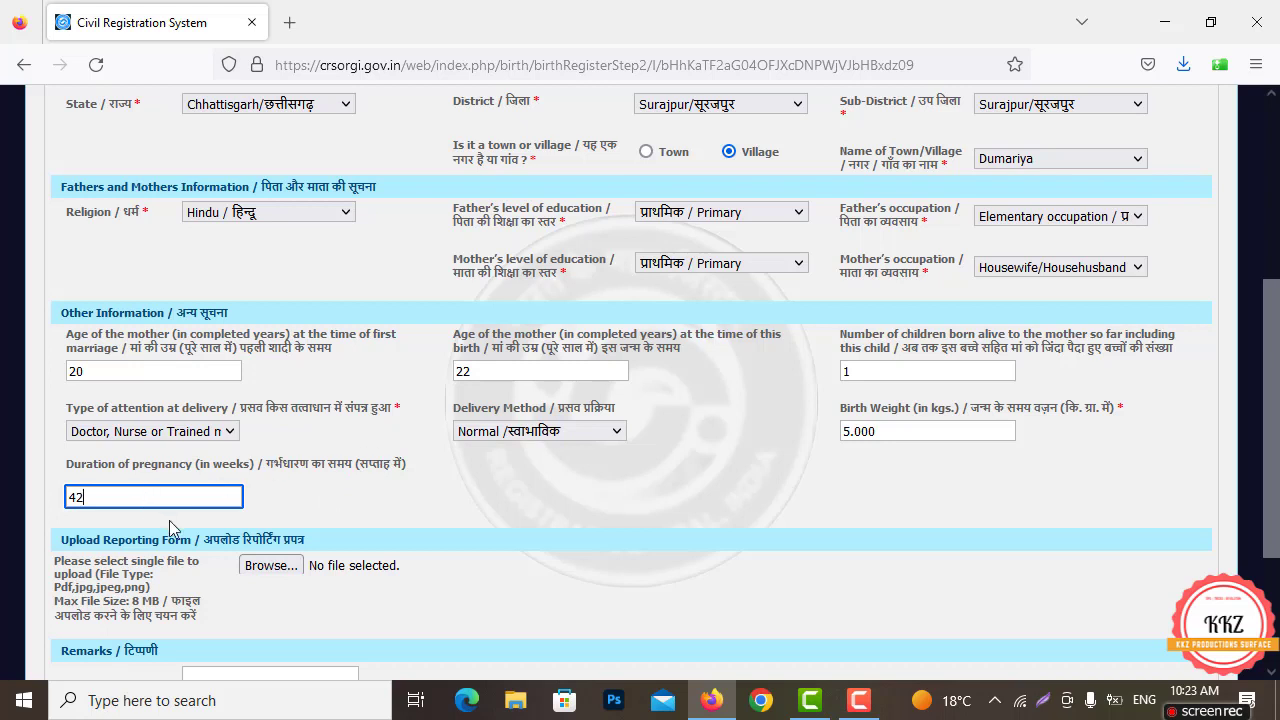
Review the filled-in statistical information form from the mother's residence through to the reporting form upload and remarks
{"action": "scroll", "coordinate": [124, 510], "scroll_direction": "down", "scroll_amount": 2}
{"action": "scroll", "coordinate": [124, 510], "scroll_direction": "down", "scroll_amount": 2}
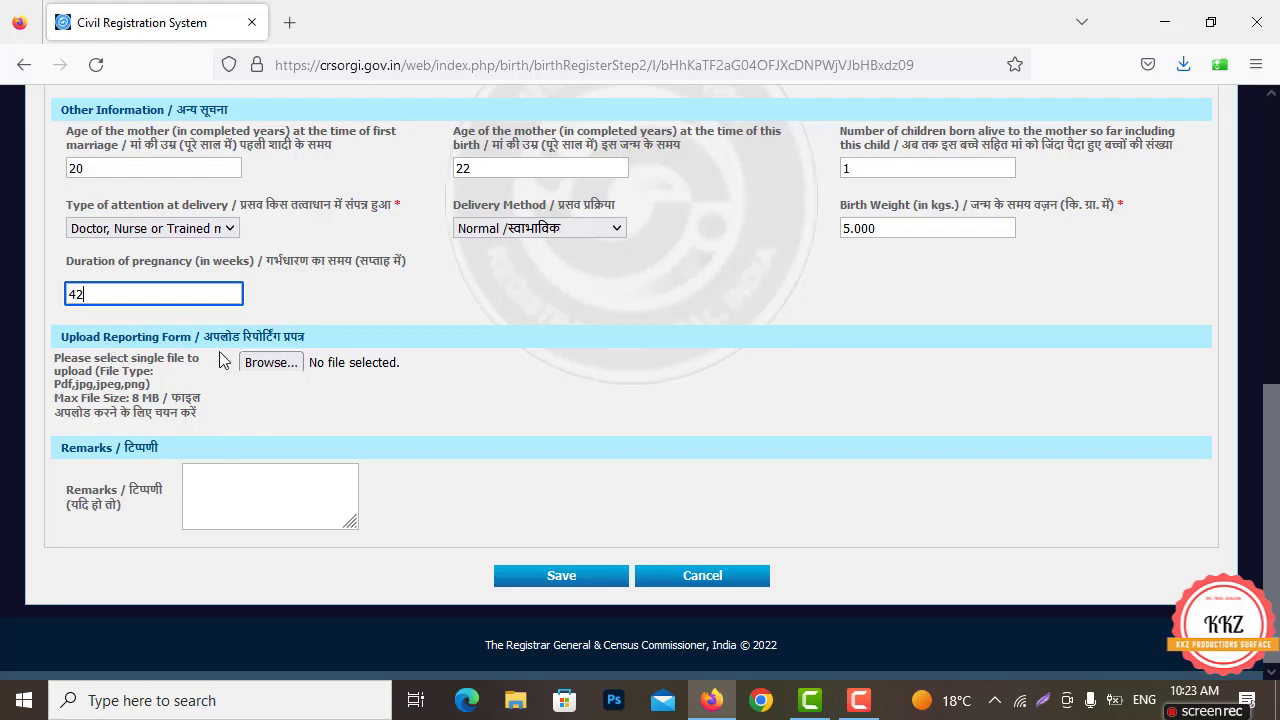
{"action": "scroll", "coordinate": [406, 464], "scroll_direction": "up", "scroll_amount": 6}
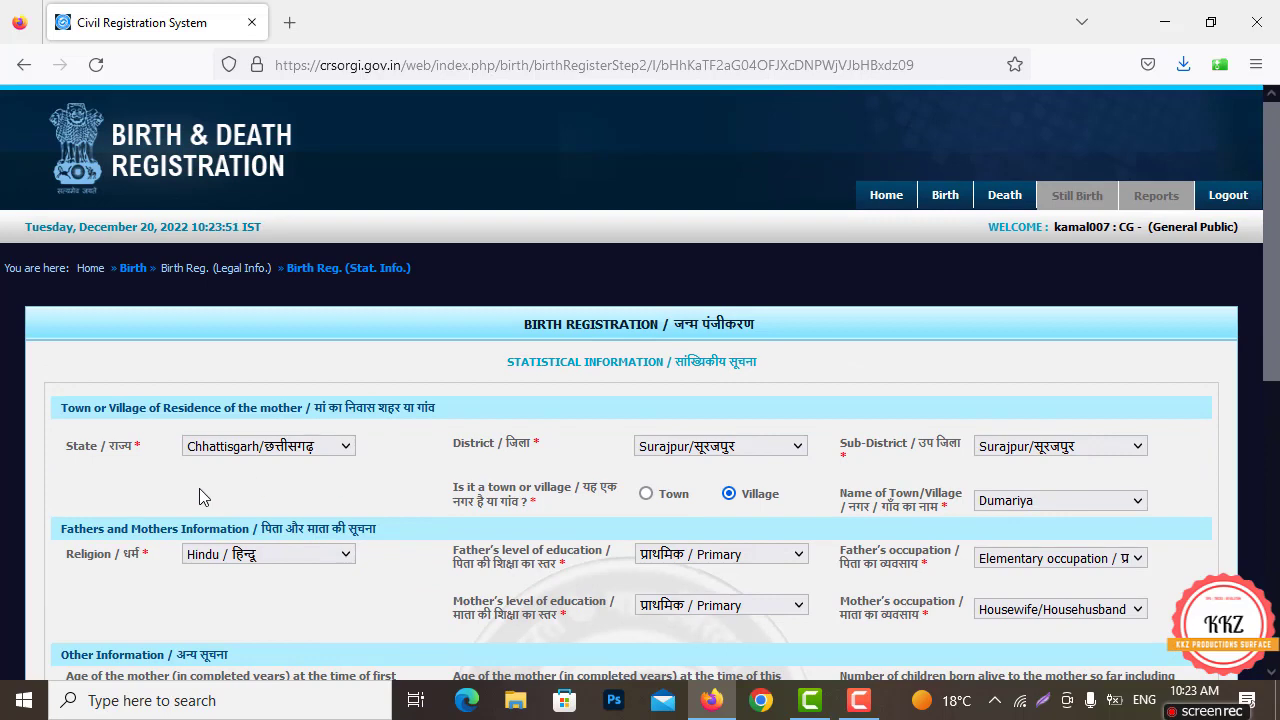
{"action": "scroll", "coordinate": [227, 467], "scroll_direction": "down", "scroll_amount": 5}
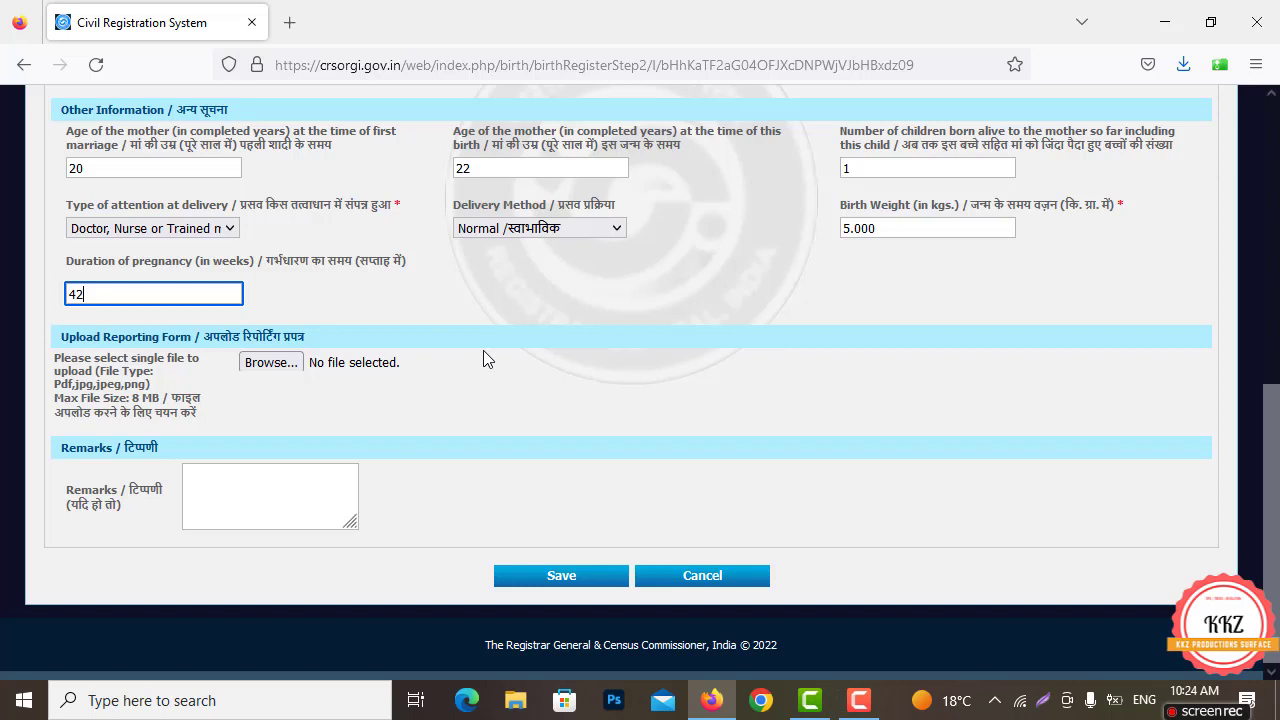
Open all_forms_CRS_2019_new.pdf from the desktop in Adobe Acrobat Reader, hide the tools pane and enlarge the page to 75%
{"action": "left_click", "coordinate": [1183, 30]}
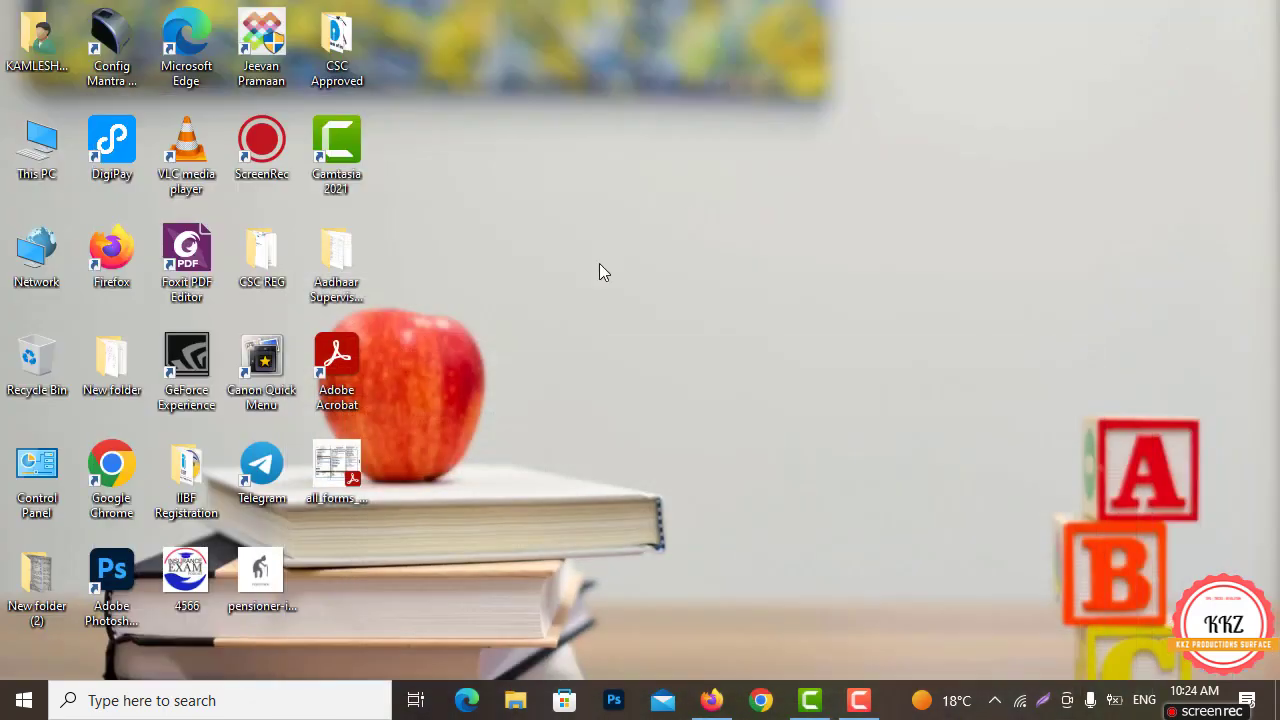
{"action": "left_click", "coordinate": [326, 457]}
{"action": "double_click", "coordinate": [336, 465]}
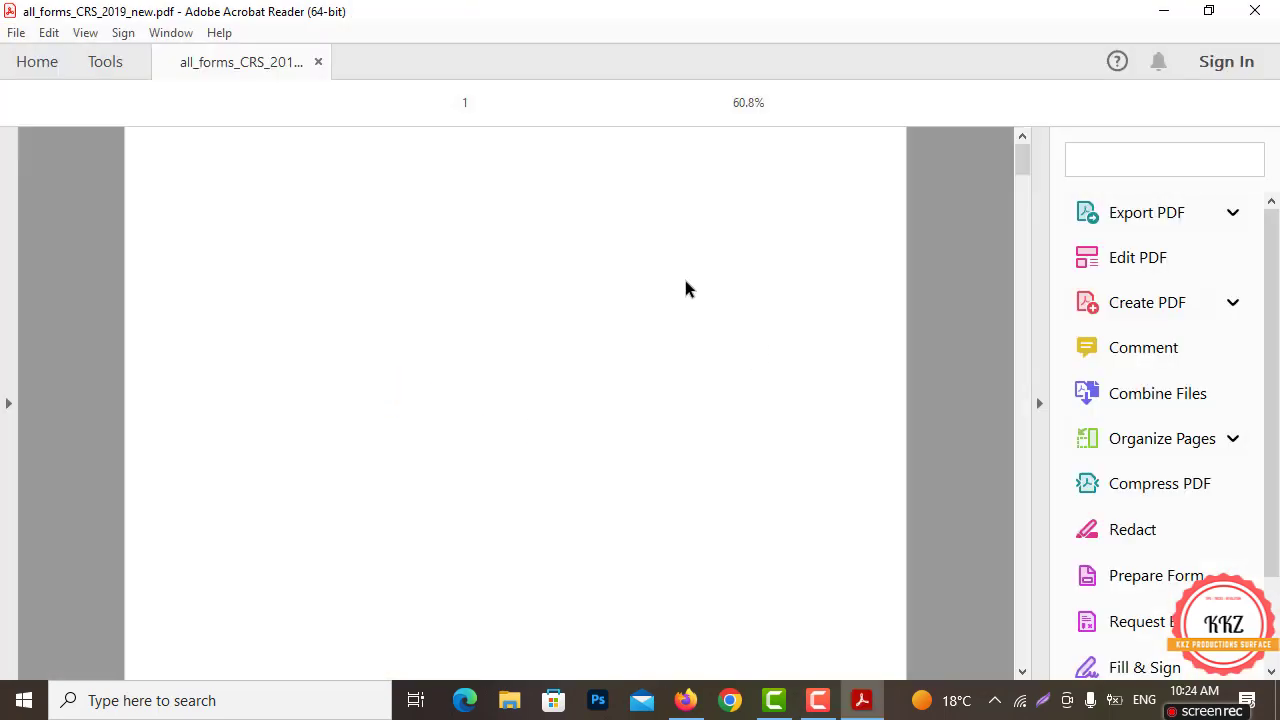
{"action": "left_click", "coordinate": [1038, 234]}
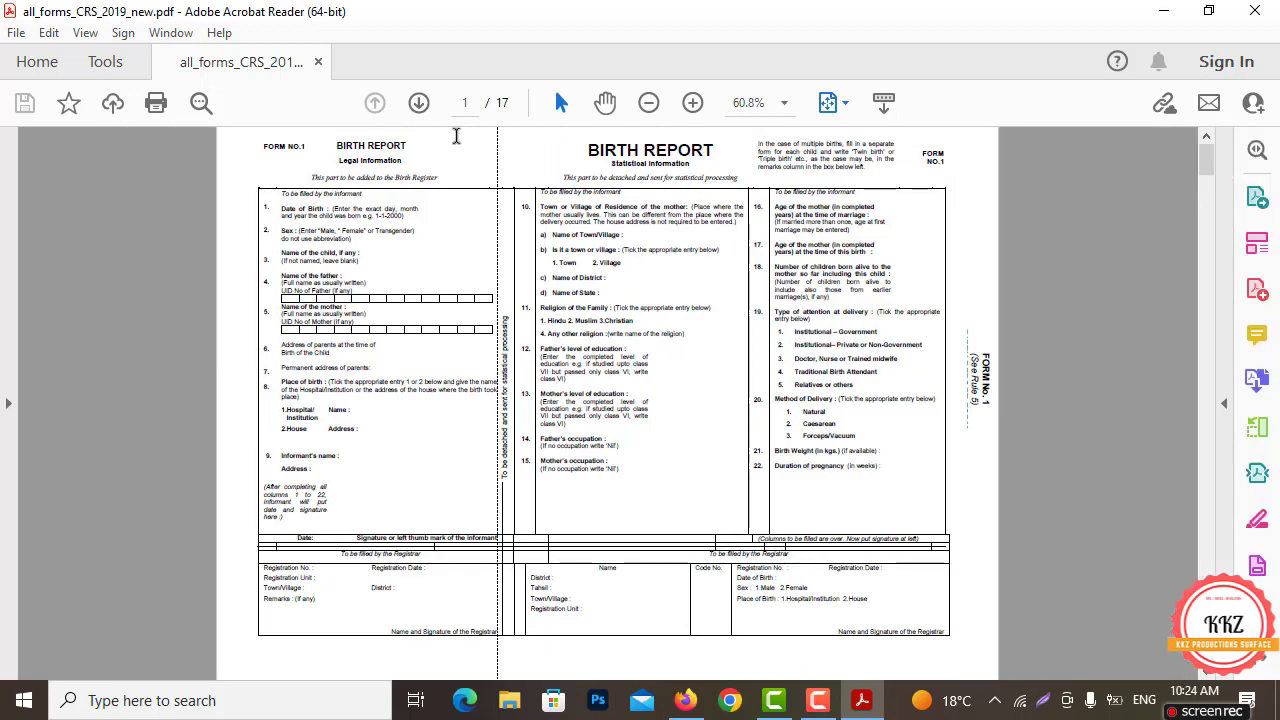
{"action": "left_click", "coordinate": [693, 103]}
{"action": "left_click", "coordinate": [694, 104]}
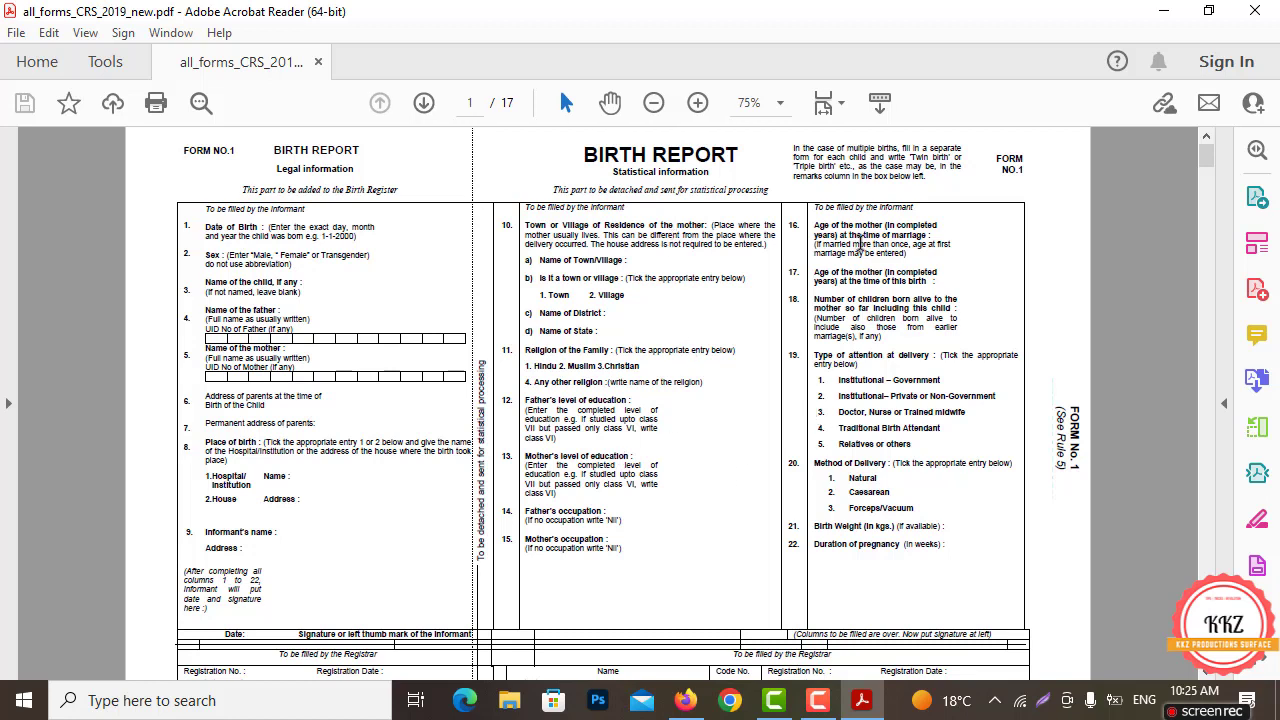
Examine the legal and statistical sections of Birth Report Form No. 1 in the PDF, looking briefly at the death report form too
{"action": "scroll", "coordinate": [655, 300], "scroll_direction": "down", "scroll_amount": 1}
{"action": "scroll", "coordinate": [652, 301], "scroll_direction": "up", "scroll_amount": 1}
{"action": "scroll", "coordinate": [655, 298], "scroll_direction": "down", "scroll_amount": 1}
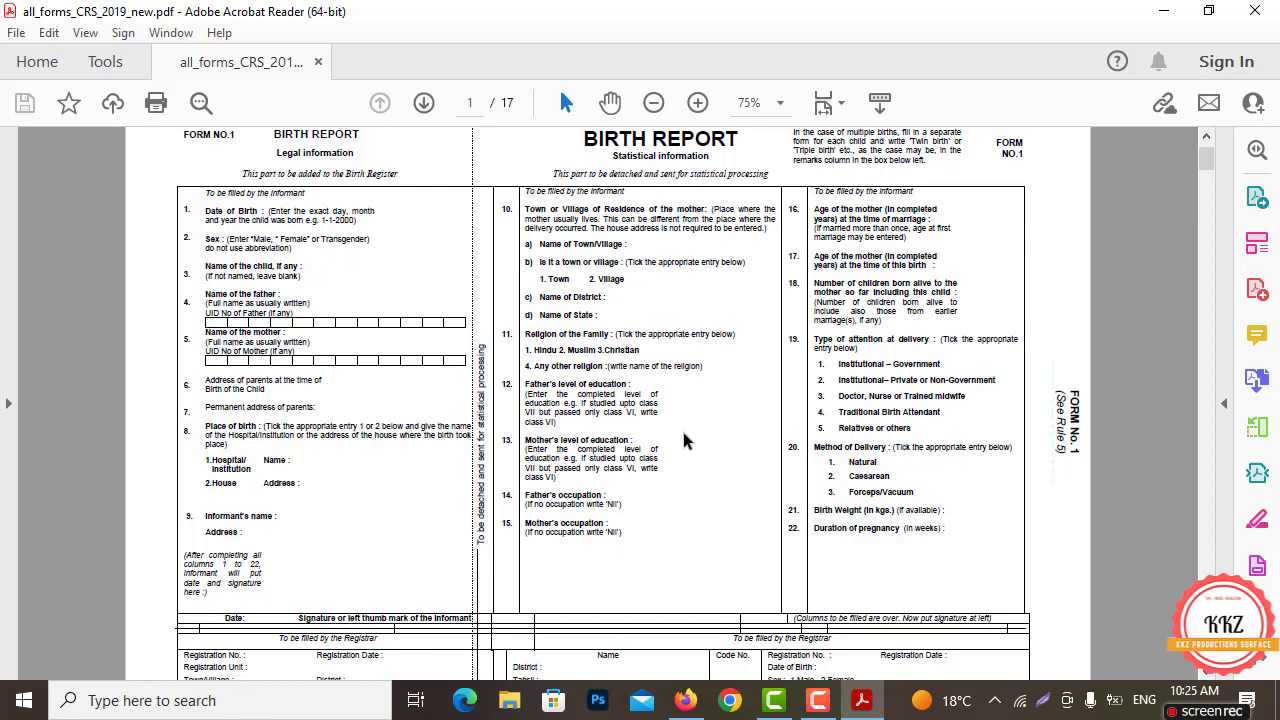
{"action": "scroll", "coordinate": [640, 340], "scroll_direction": "down", "scroll_amount": 1}
{"action": "scroll", "coordinate": [640, 342], "scroll_direction": "down", "scroll_amount": 2}
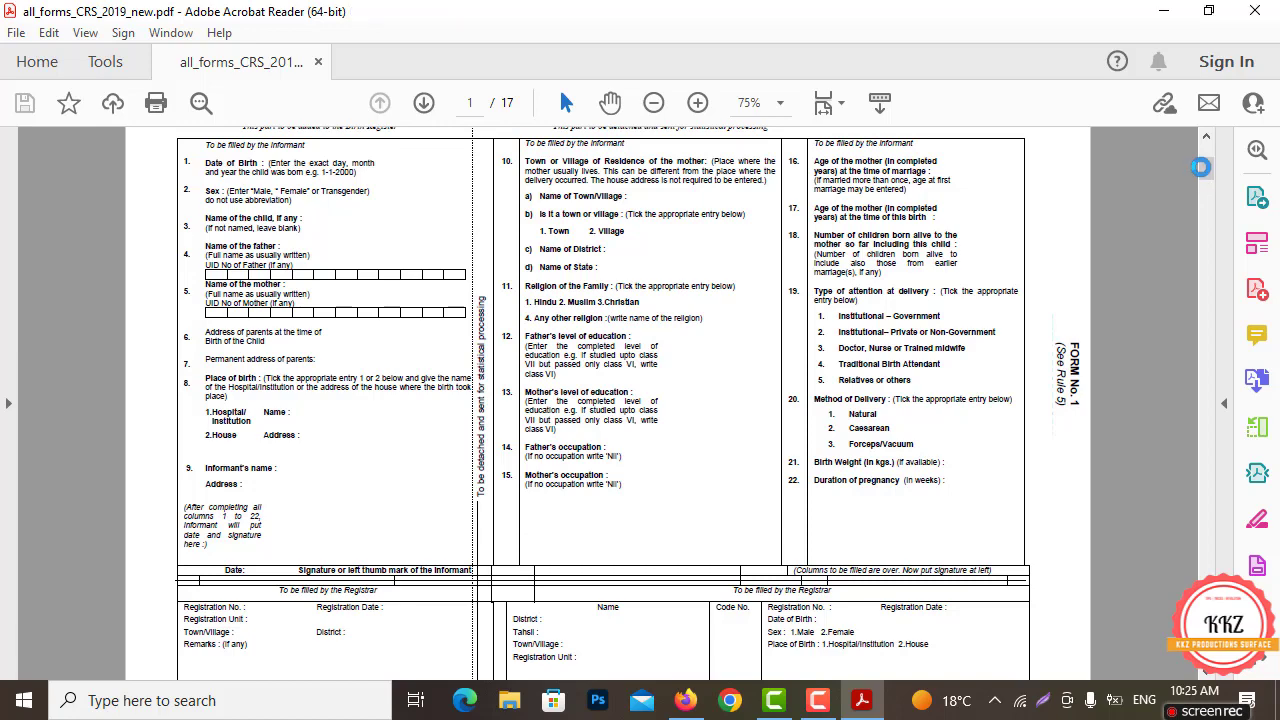
{"action": "scroll", "coordinate": [868, 197], "scroll_direction": "down", "scroll_amount": 1}
{"action": "scroll", "coordinate": [740, 368], "scroll_direction": "down", "scroll_amount": 10}
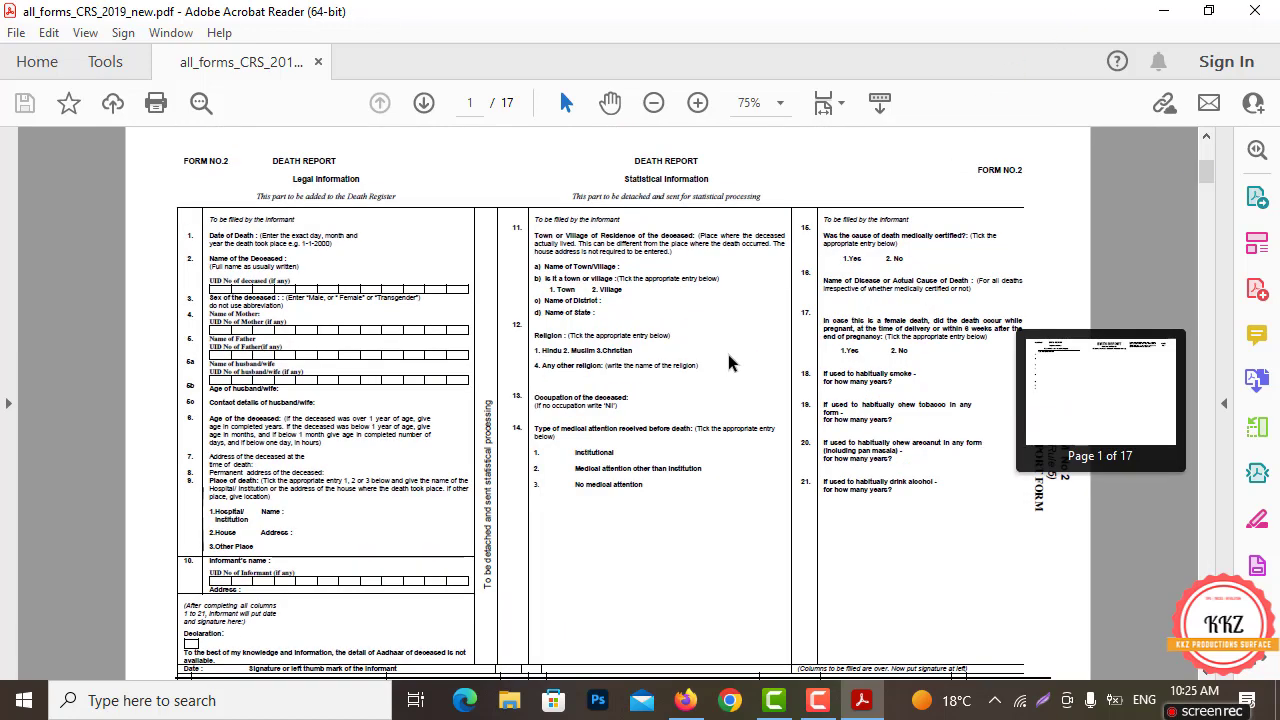
{"action": "scroll", "coordinate": [753, 277], "scroll_direction": "up", "scroll_amount": 8}
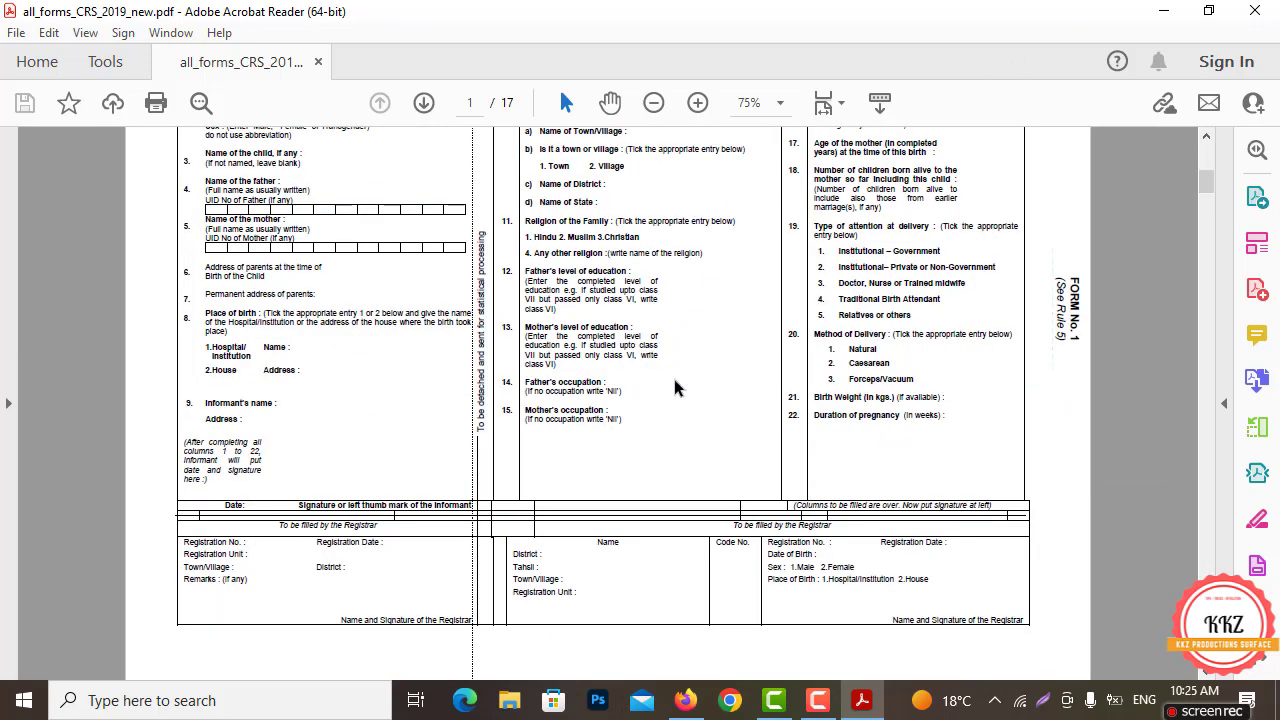
{"action": "scroll", "coordinate": [662, 390], "scroll_direction": "up", "scroll_amount": 1}
{"action": "scroll", "coordinate": [650, 362], "scroll_direction": "up", "scroll_amount": 1}
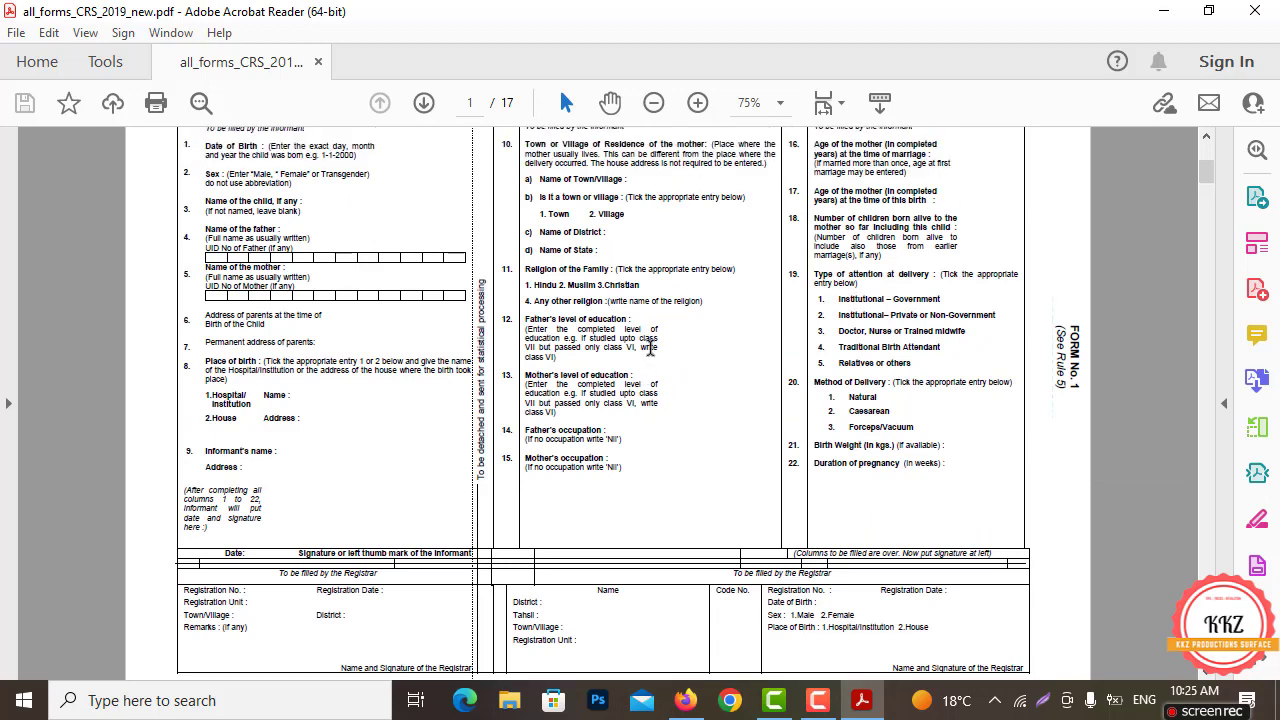
{"action": "scroll", "coordinate": [650, 345], "scroll_direction": "up", "scroll_amount": 1}
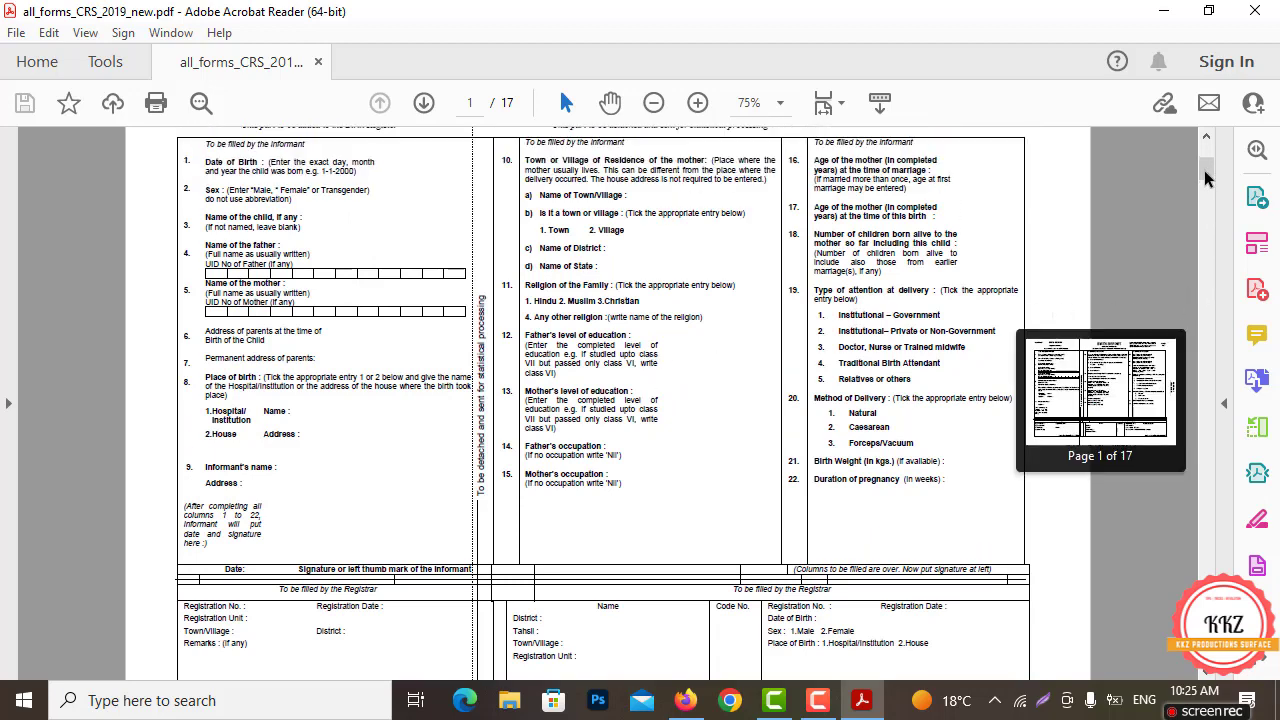
Look through the PDF's birth, death, still birth and adopted-child report forms and the cause-of-death certificates with their instructions
{"action": "left_click_drag", "start_coordinate": [1207, 158], "coordinate": [1207, 154]}
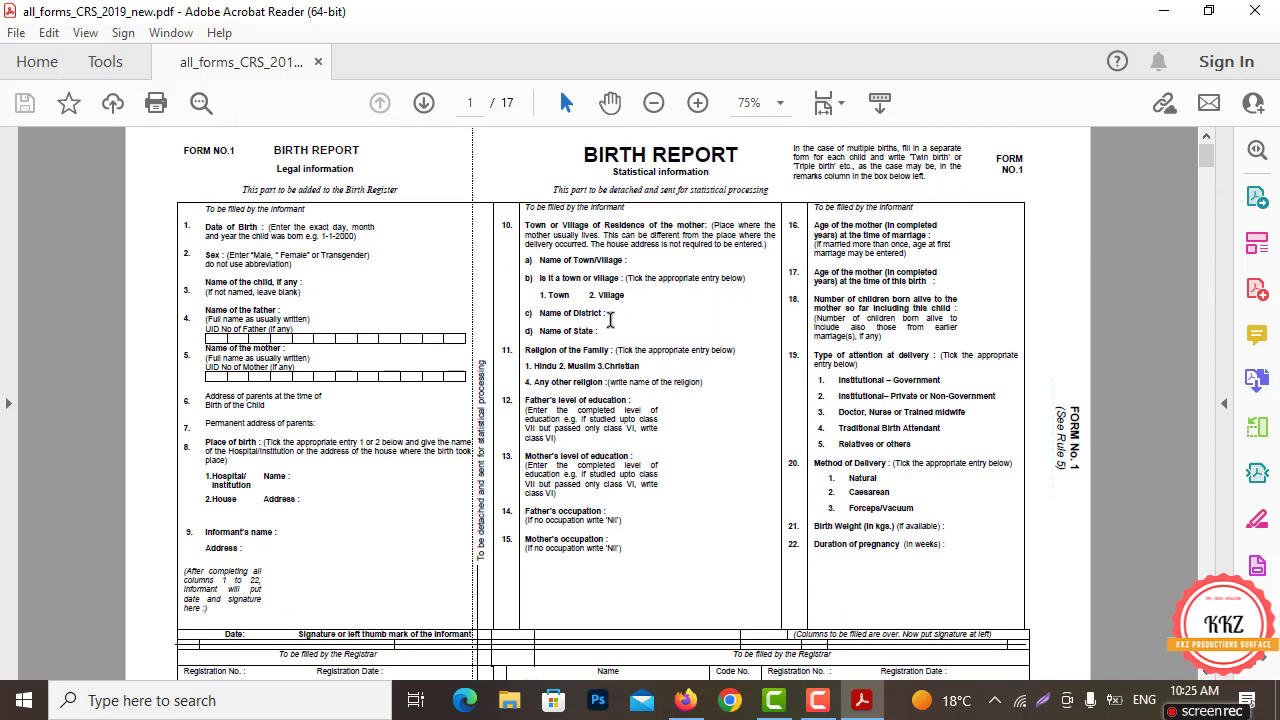
{"action": "scroll", "coordinate": [612, 322], "scroll_direction": "down", "scroll_amount": 10}
{"action": "scroll", "coordinate": [620, 380], "scroll_direction": "down", "scroll_amount": 10}
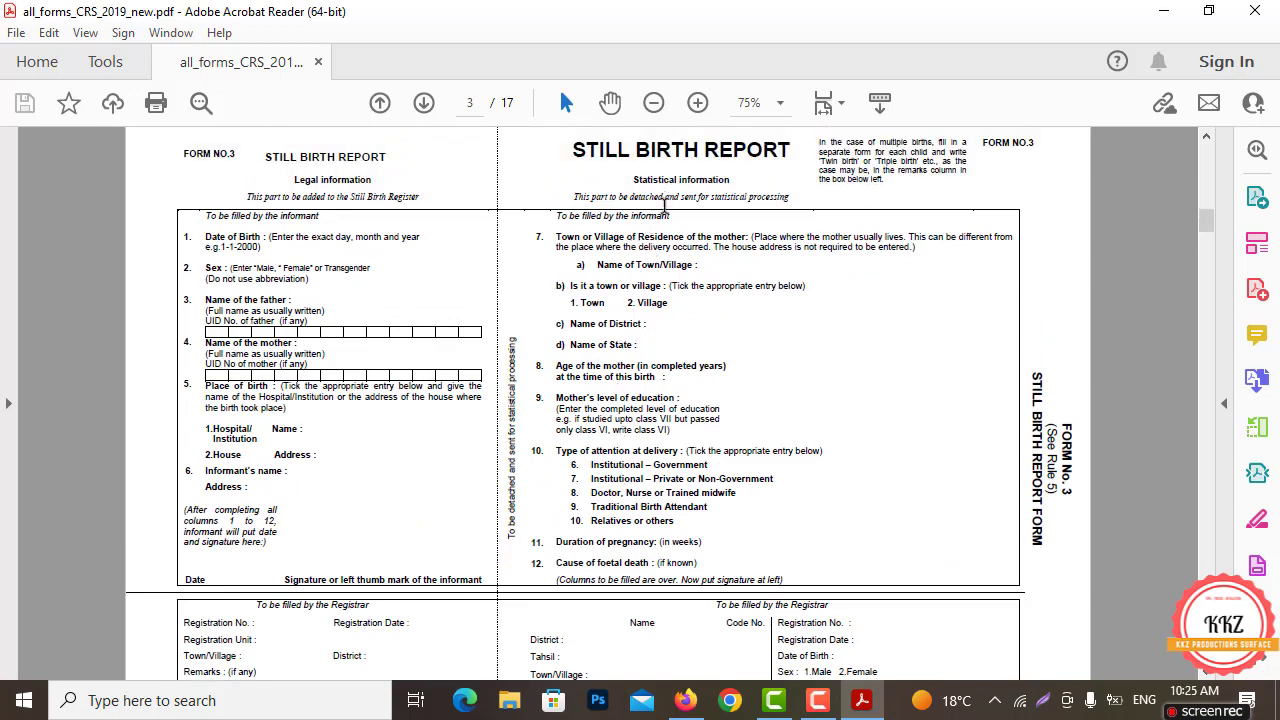
{"action": "scroll", "coordinate": [665, 206], "scroll_direction": "down", "scroll_amount": 1}
{"action": "scroll", "coordinate": [710, 305], "scroll_direction": "up", "scroll_amount": 20}
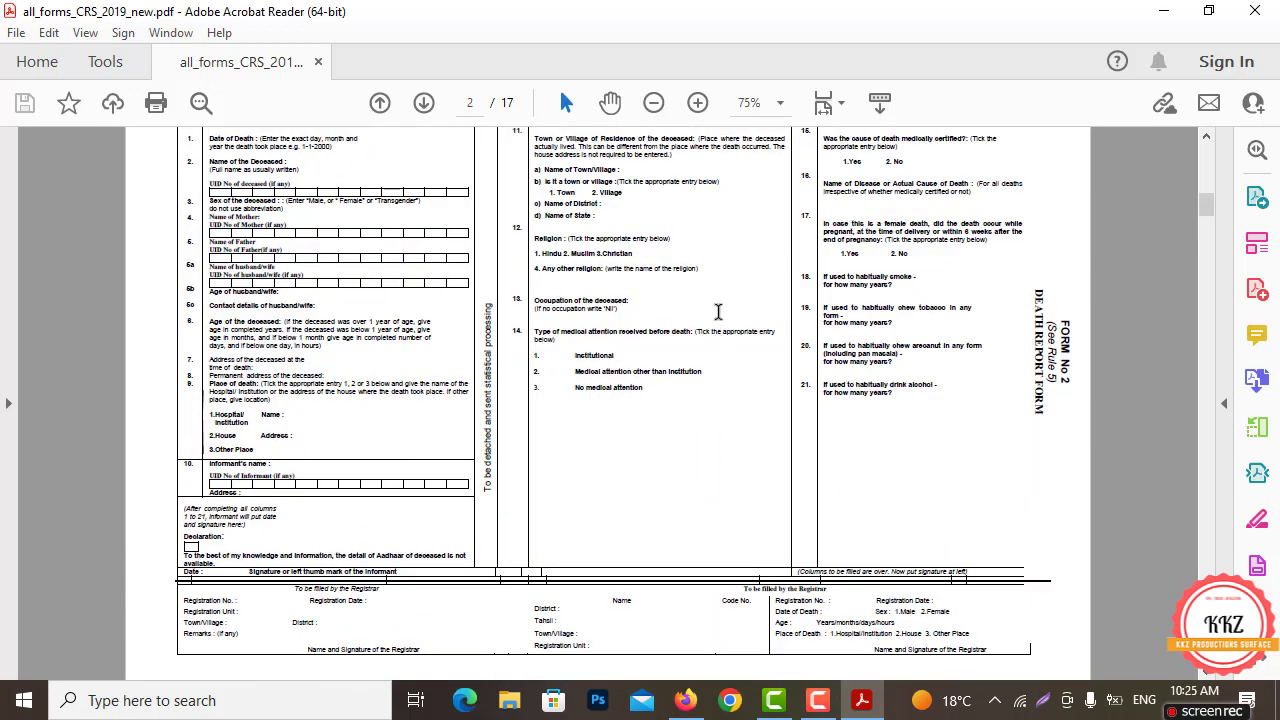
{"action": "scroll", "coordinate": [718, 319], "scroll_direction": "up", "scroll_amount": 2}
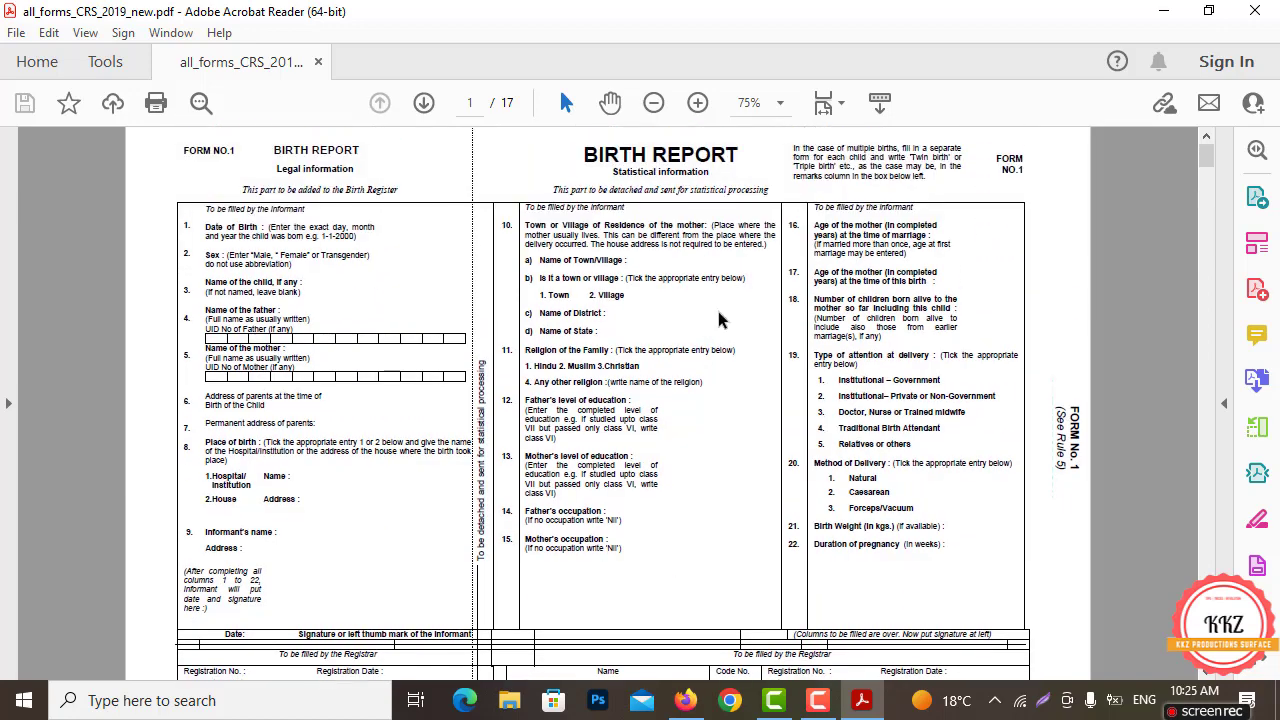
{"action": "scroll", "coordinate": [725, 330], "scroll_direction": "down", "scroll_amount": 20}
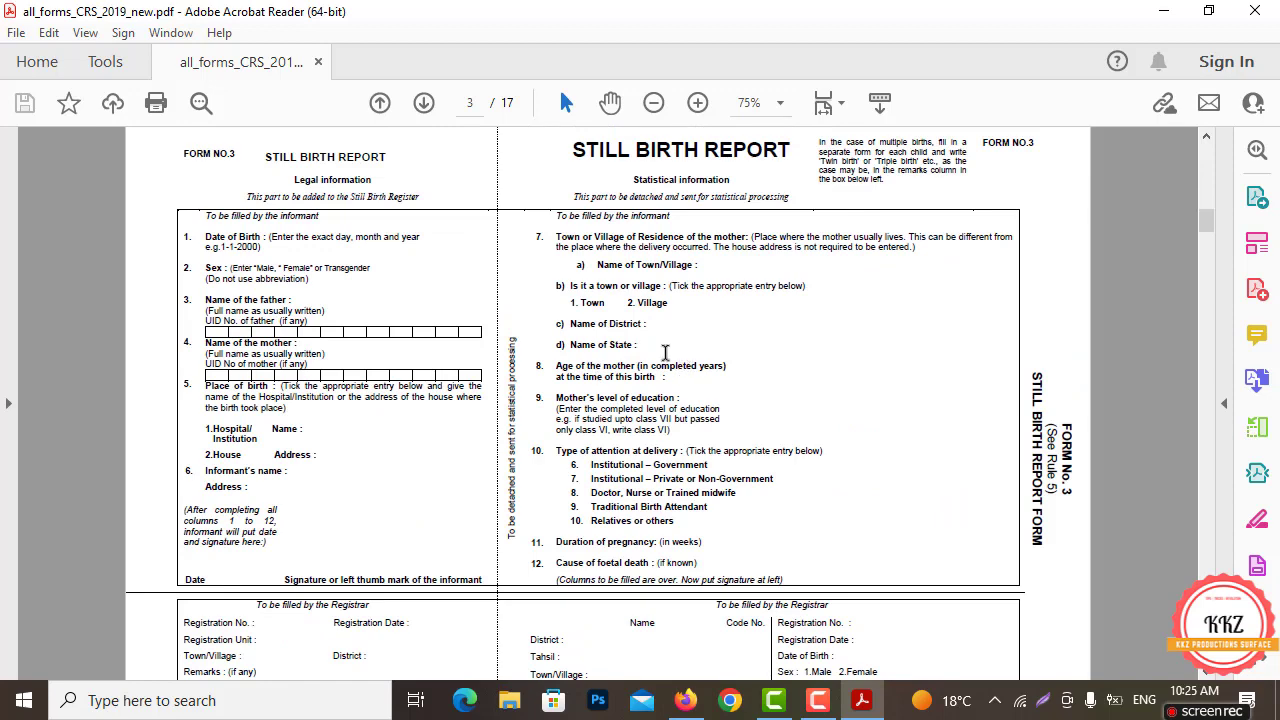
{"action": "scroll", "coordinate": [595, 325], "scroll_direction": "up", "scroll_amount": 1}
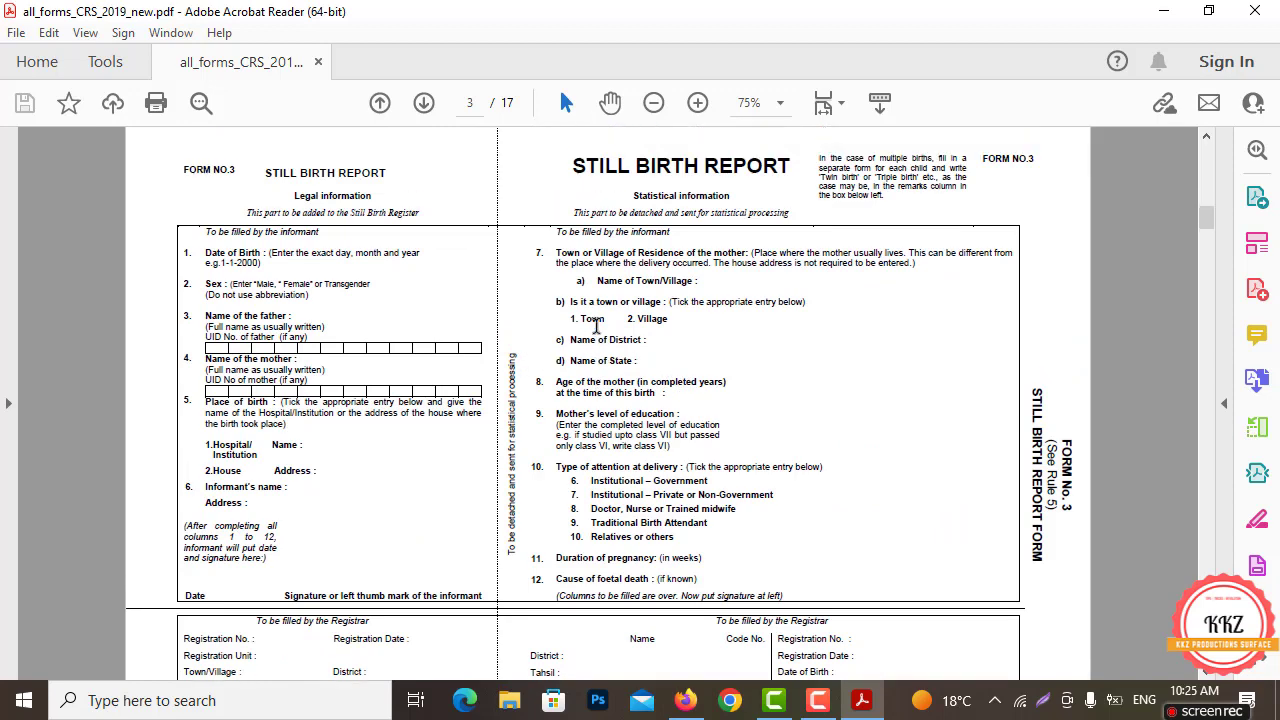
{"action": "scroll", "coordinate": [717, 210], "scroll_direction": "down", "scroll_amount": 15}
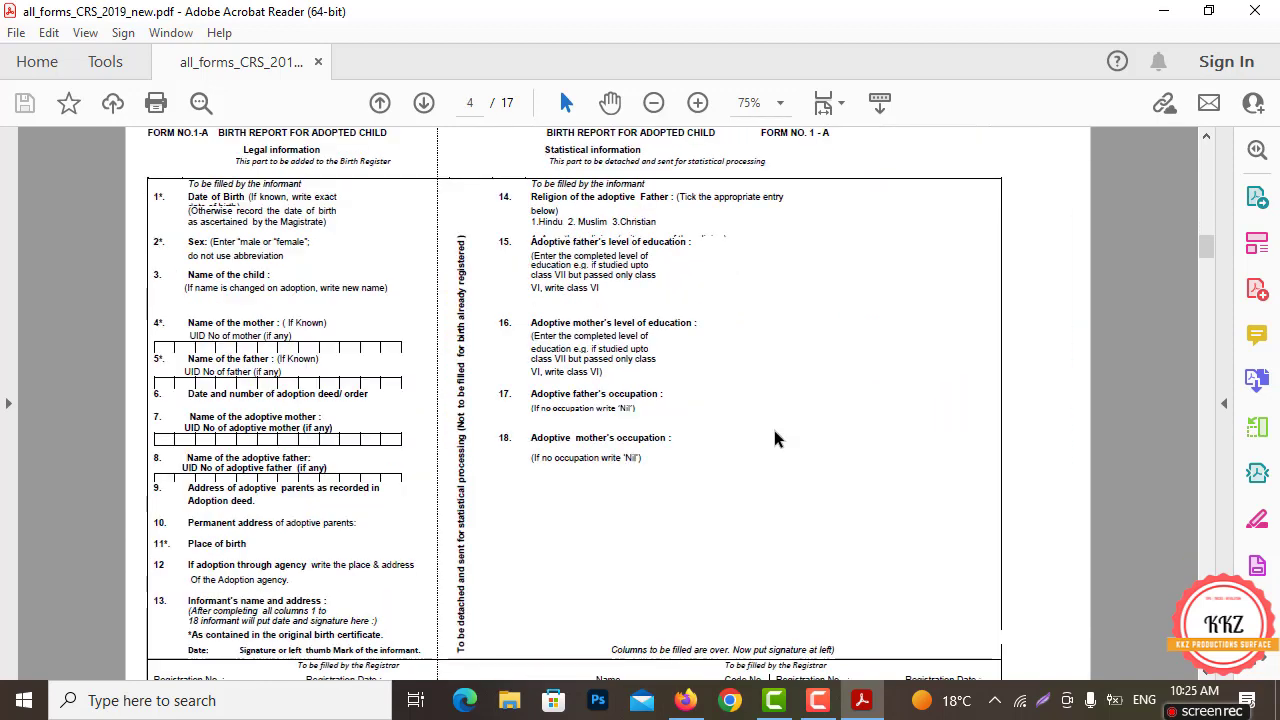
{"action": "scroll", "coordinate": [846, 428], "scroll_direction": "up", "scroll_amount": 1}
{"action": "scroll", "coordinate": [846, 428], "scroll_direction": "down", "scroll_amount": 6}
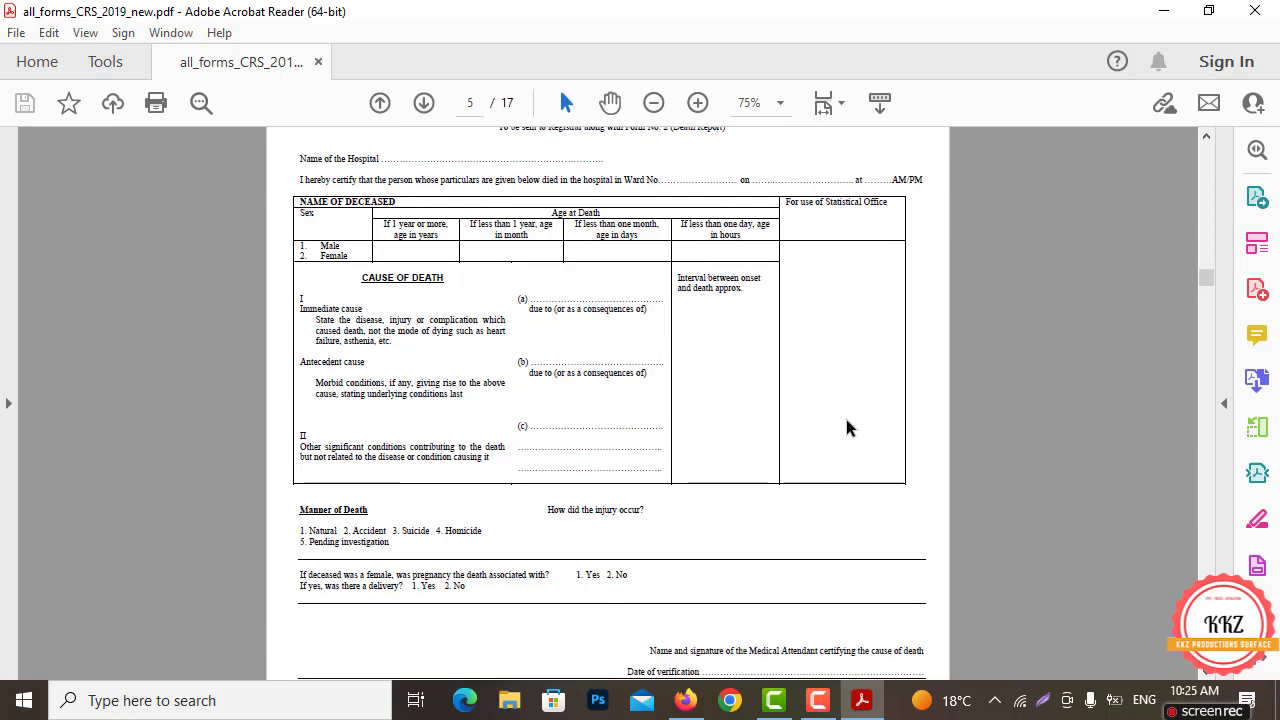
{"action": "scroll", "coordinate": [860, 428], "scroll_direction": "down", "scroll_amount": 10}
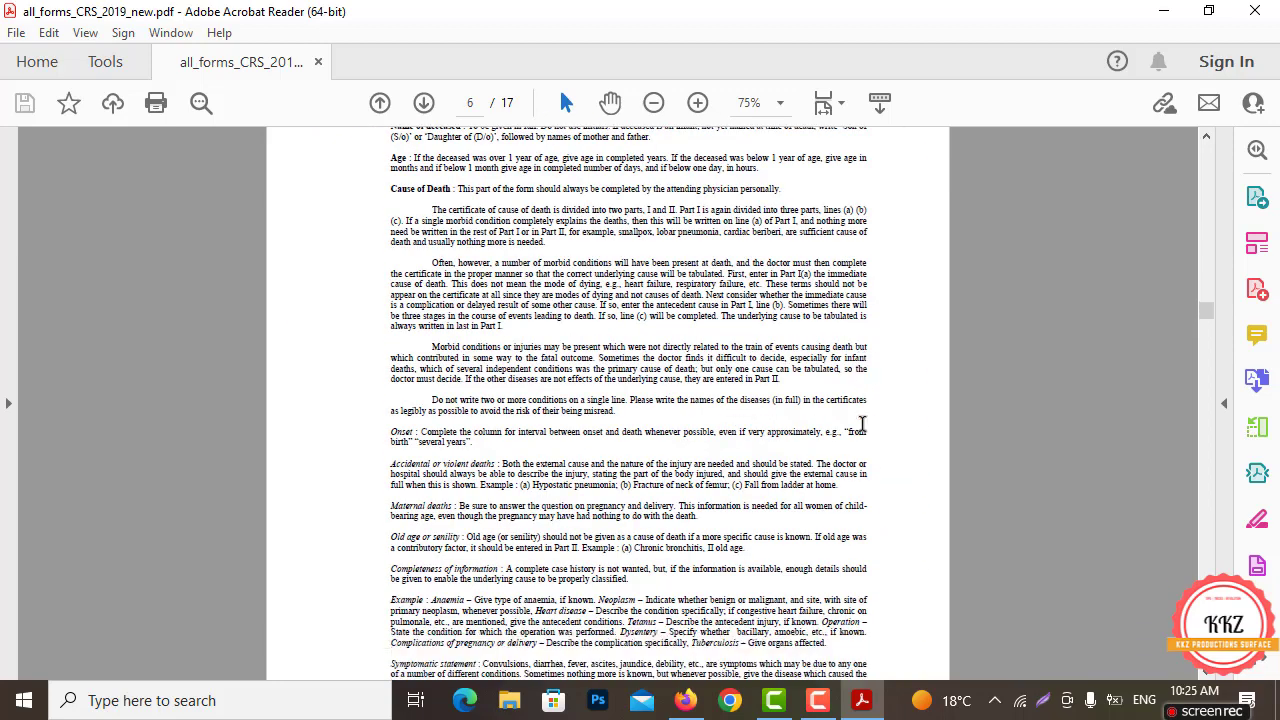
{"action": "scroll", "coordinate": [870, 421], "scroll_direction": "down", "scroll_amount": 20}
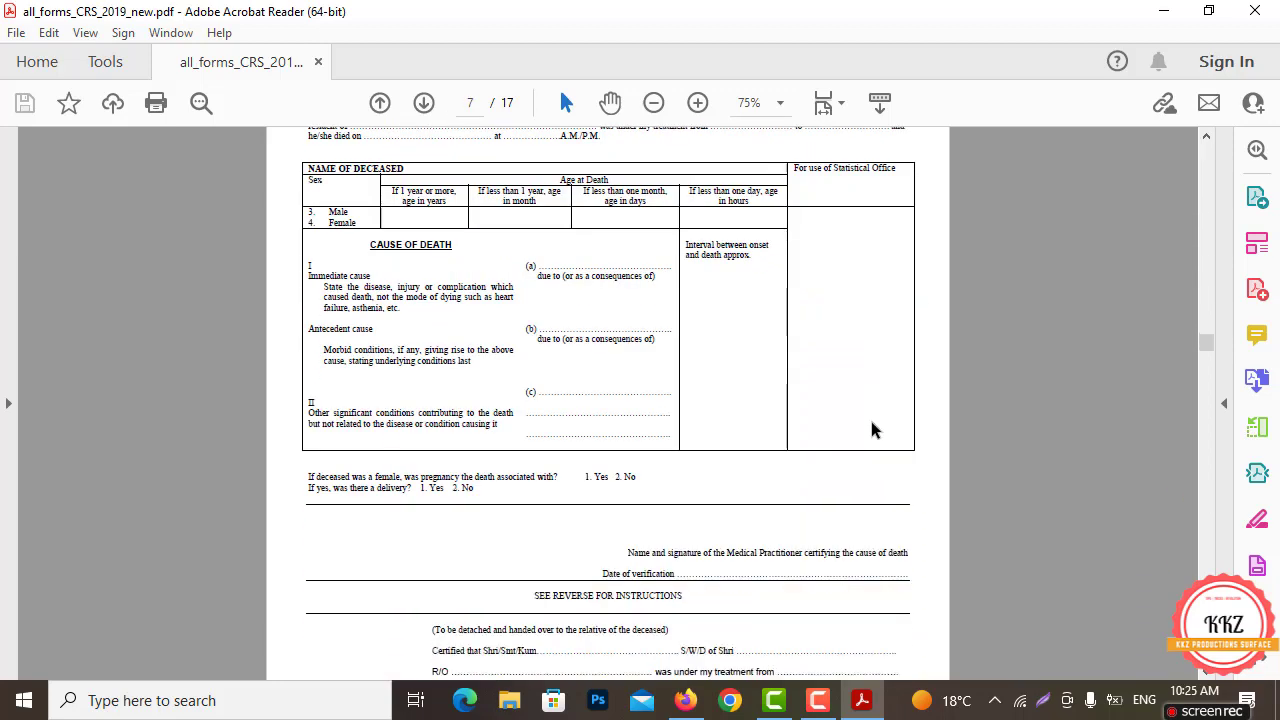
{"action": "scroll", "coordinate": [873, 425], "scroll_direction": "down", "scroll_amount": 12}
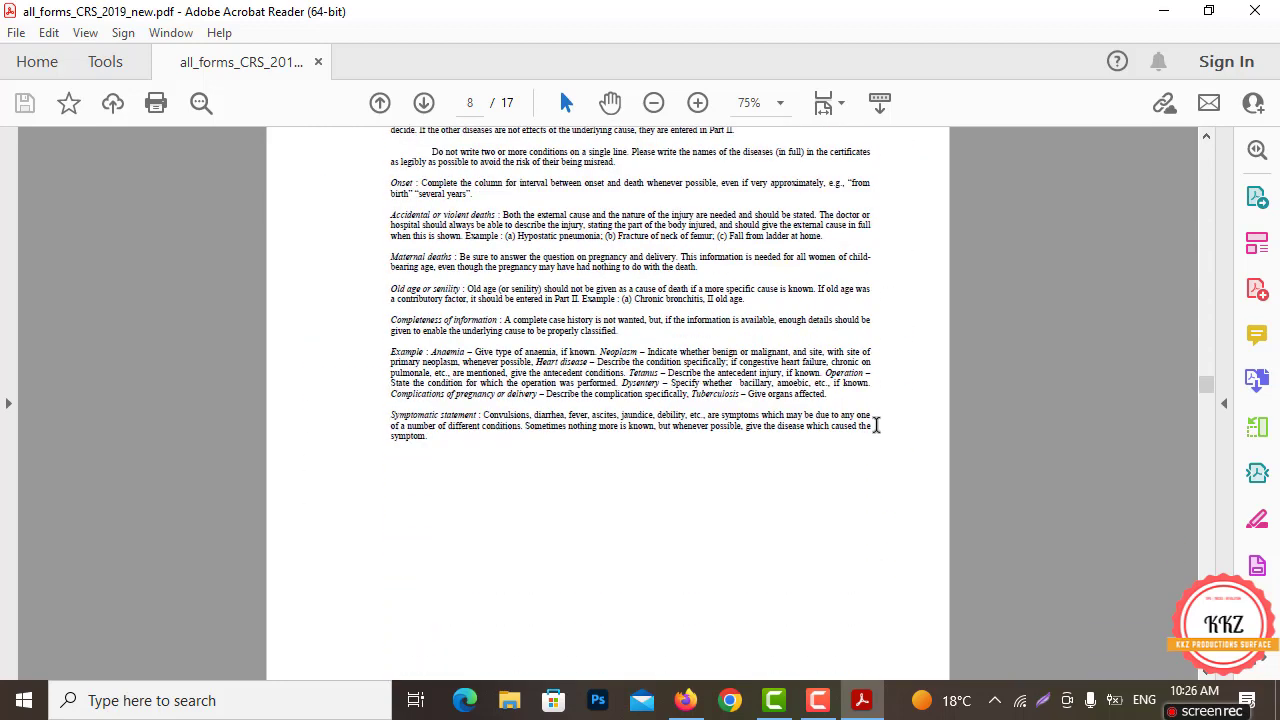
Examine the Form-5 birth certificate template on page 9, including the issuing authority, child and parent fields
{"action": "scroll", "coordinate": [709, 316], "scroll_direction": "up", "scroll_amount": 1}
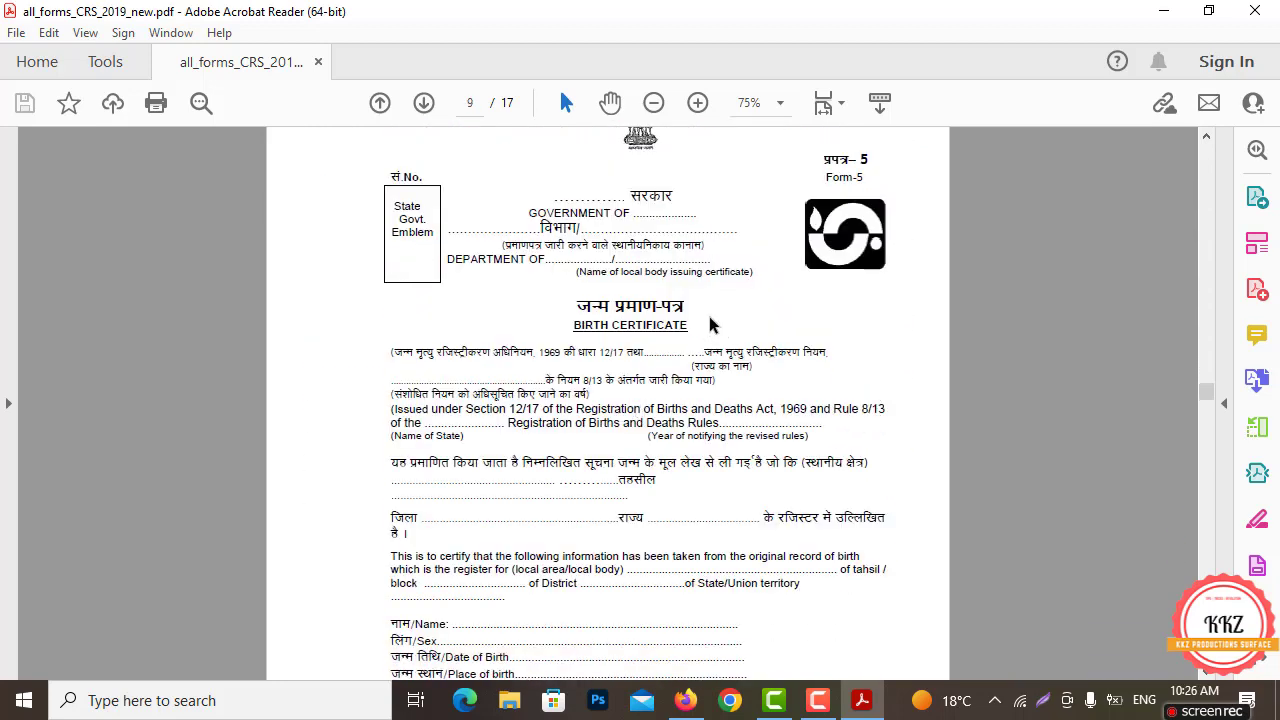
{"action": "scroll", "coordinate": [643, 358], "scroll_direction": "down", "scroll_amount": 2}
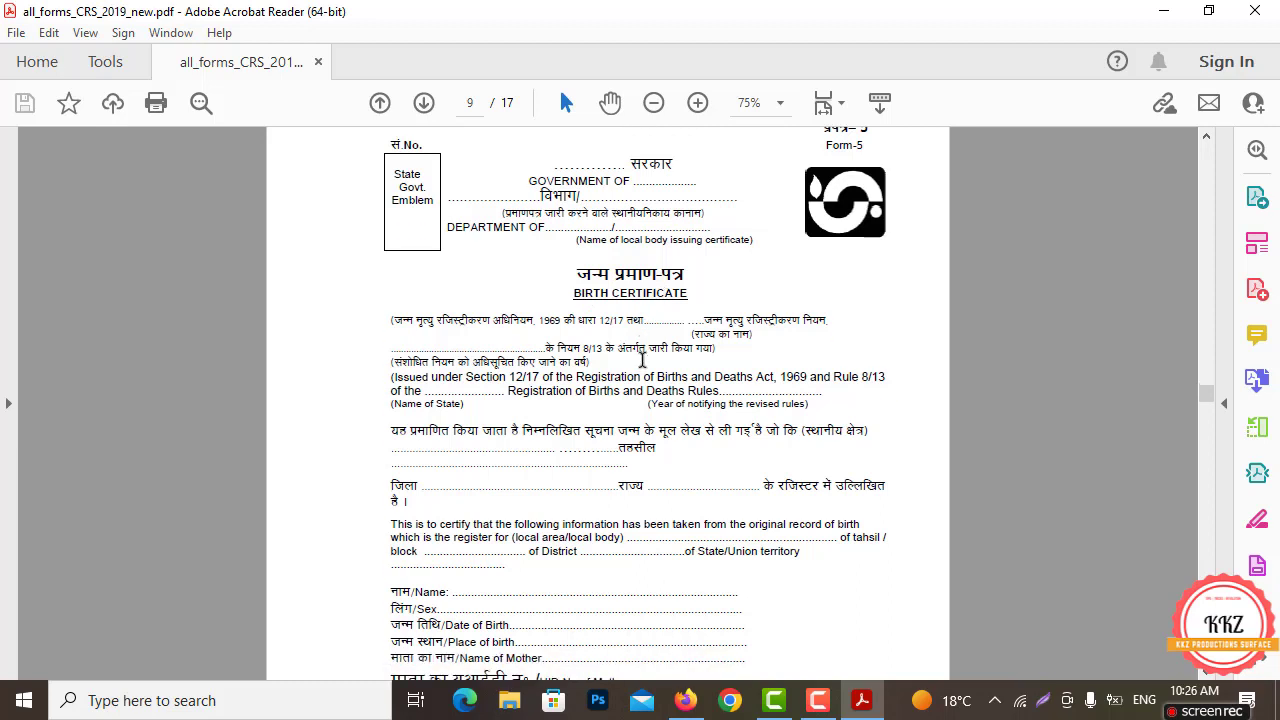
{"action": "scroll", "coordinate": [643, 358], "scroll_direction": "down", "scroll_amount": 2}
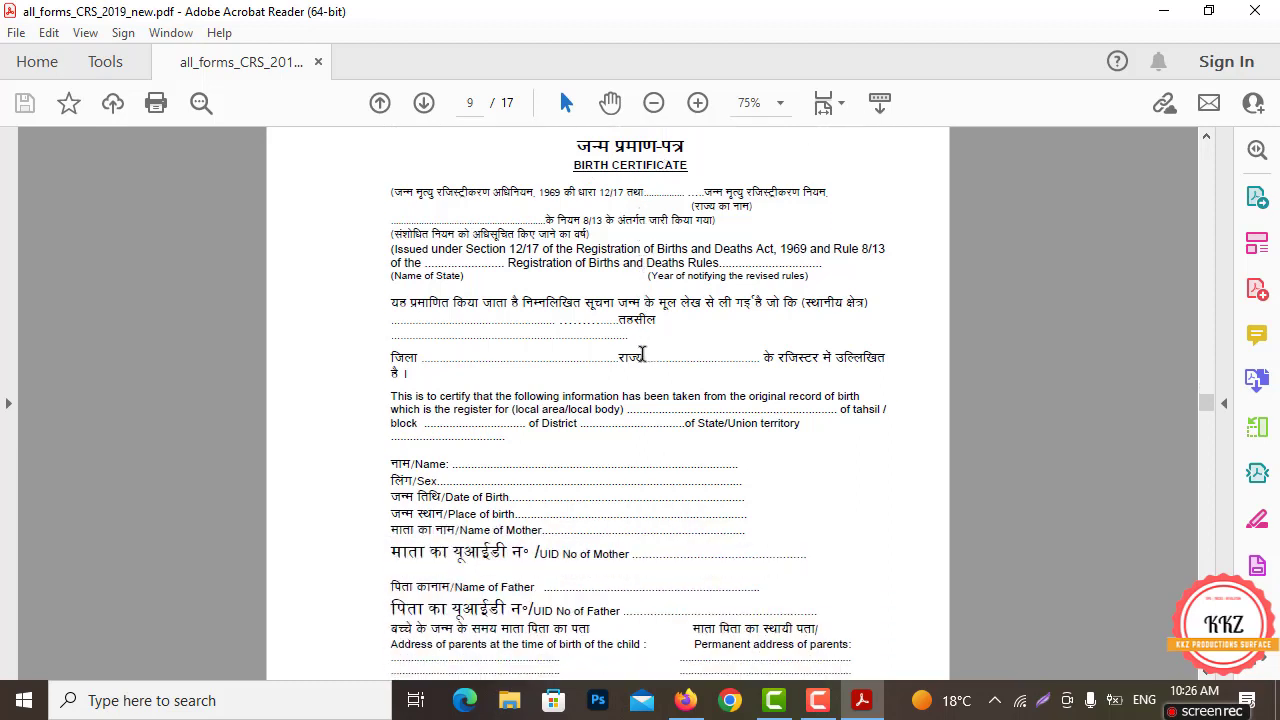
{"action": "scroll", "coordinate": [643, 350], "scroll_direction": "down", "scroll_amount": 2}
{"action": "scroll", "coordinate": [617, 386], "scroll_direction": "up", "scroll_amount": 4}
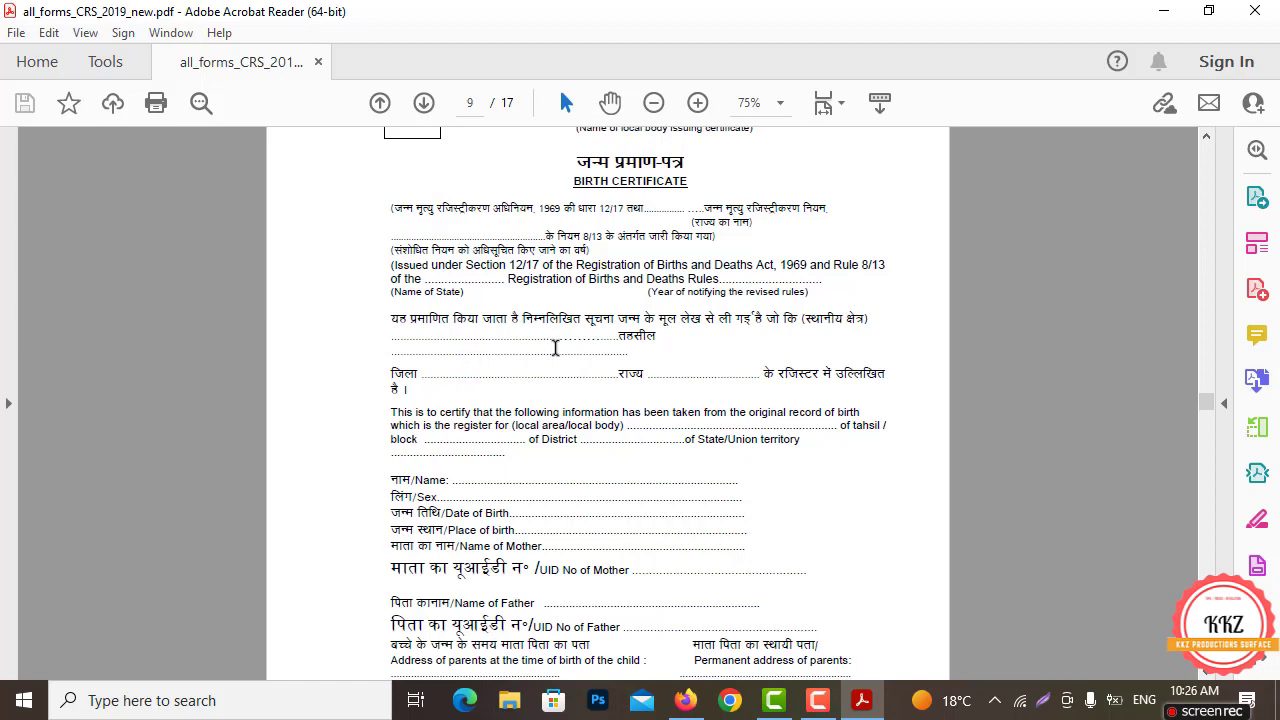
{"action": "scroll", "coordinate": [555, 352], "scroll_direction": "up", "scroll_amount": 1}
{"action": "scroll", "coordinate": [557, 354], "scroll_direction": "up", "scroll_amount": 3}
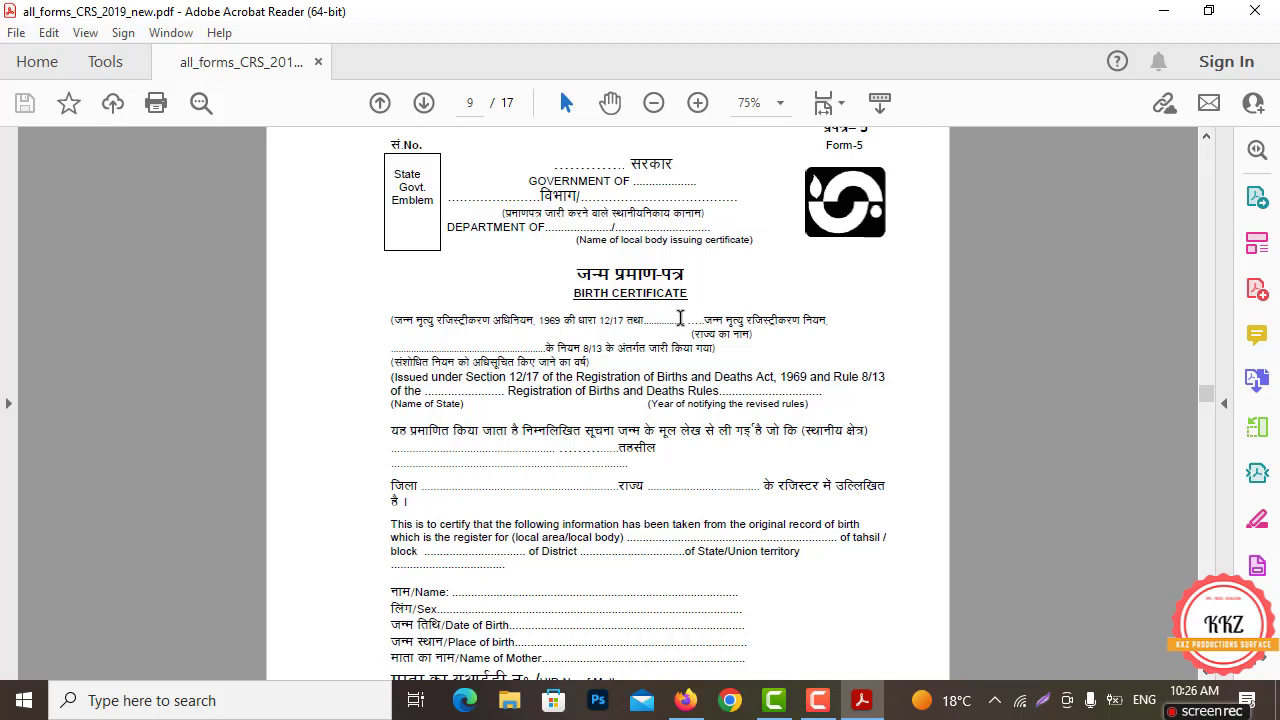
Switch back to the registration form in Firefox, attach all_forms_CRS_2019_new.pdf from the desktop as the reporting form and save the statistical information
{"action": "left_click", "coordinate": [1160, 9]}
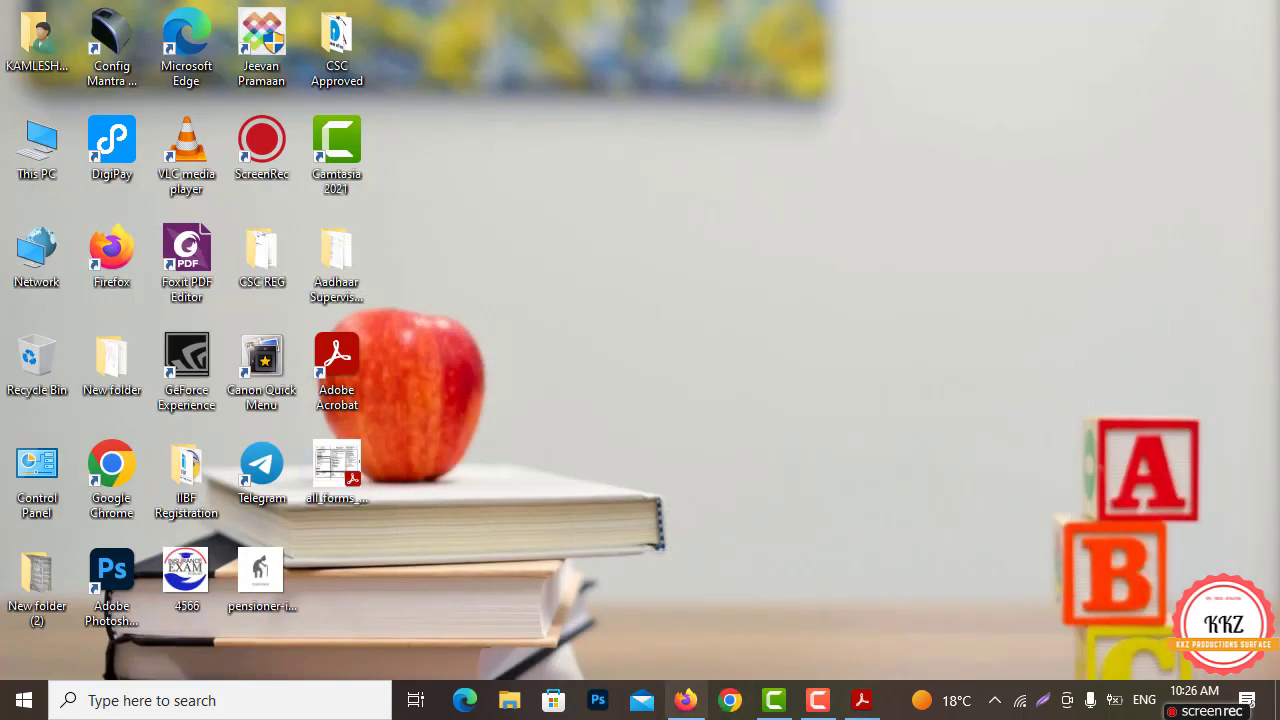
{"action": "left_click", "coordinate": [862, 700]}
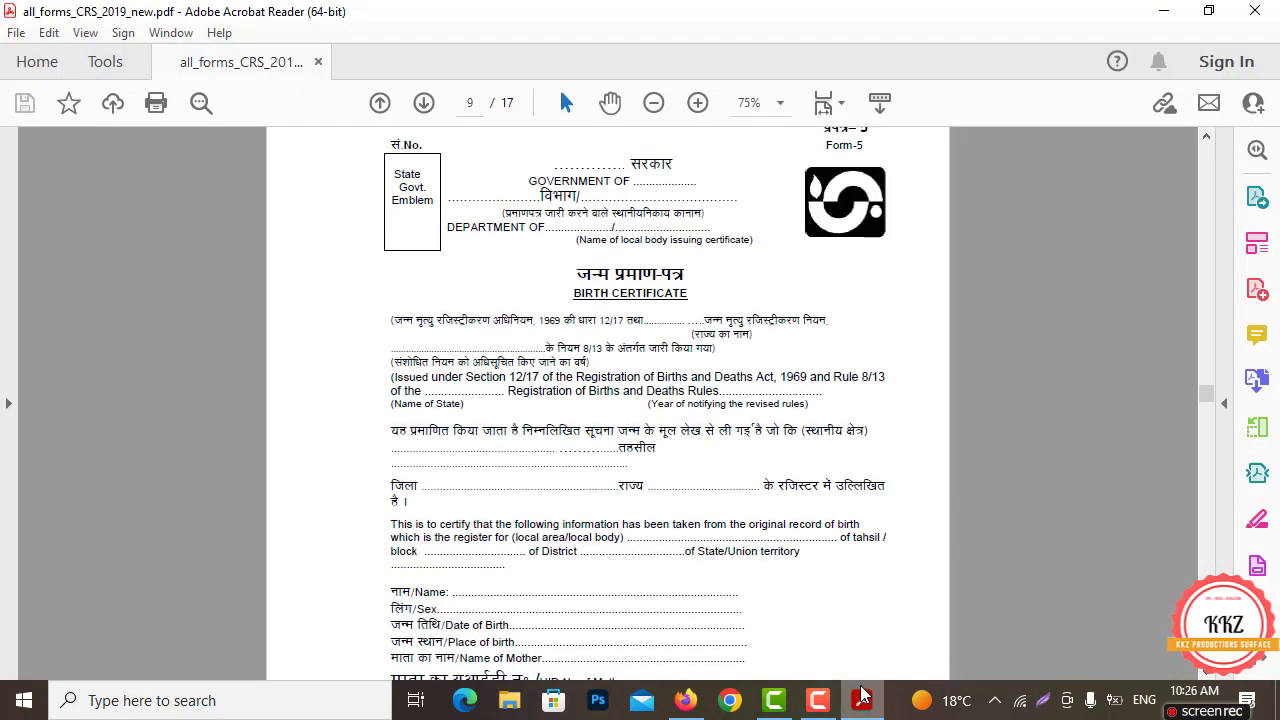
{"action": "left_click", "coordinate": [1163, 10]}
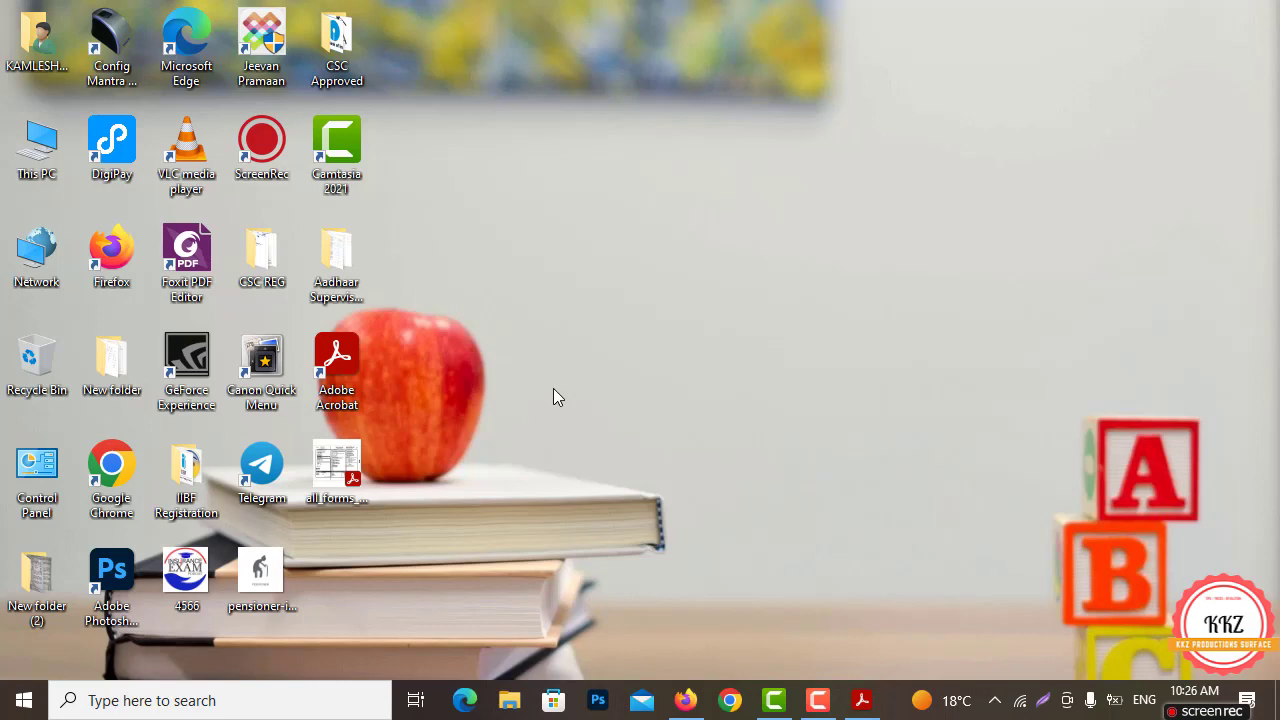
{"action": "left_click", "coordinate": [685, 700]}
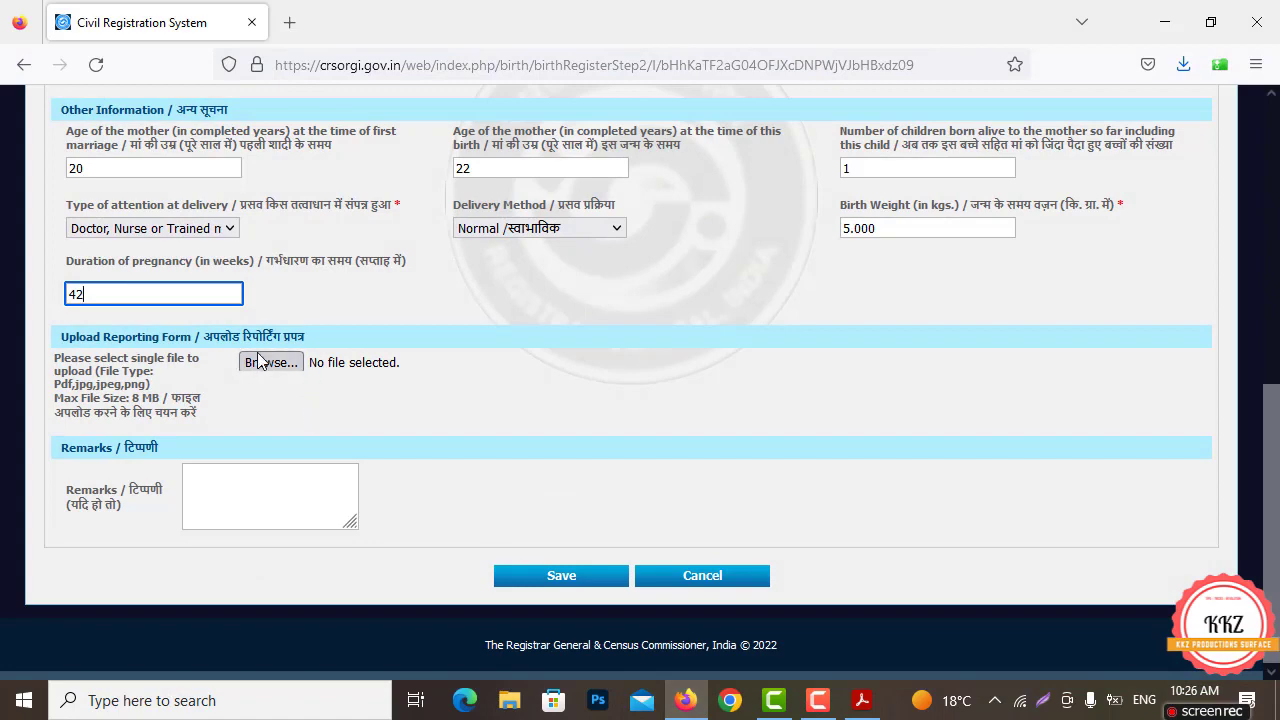
{"action": "left_click", "coordinate": [264, 368]}
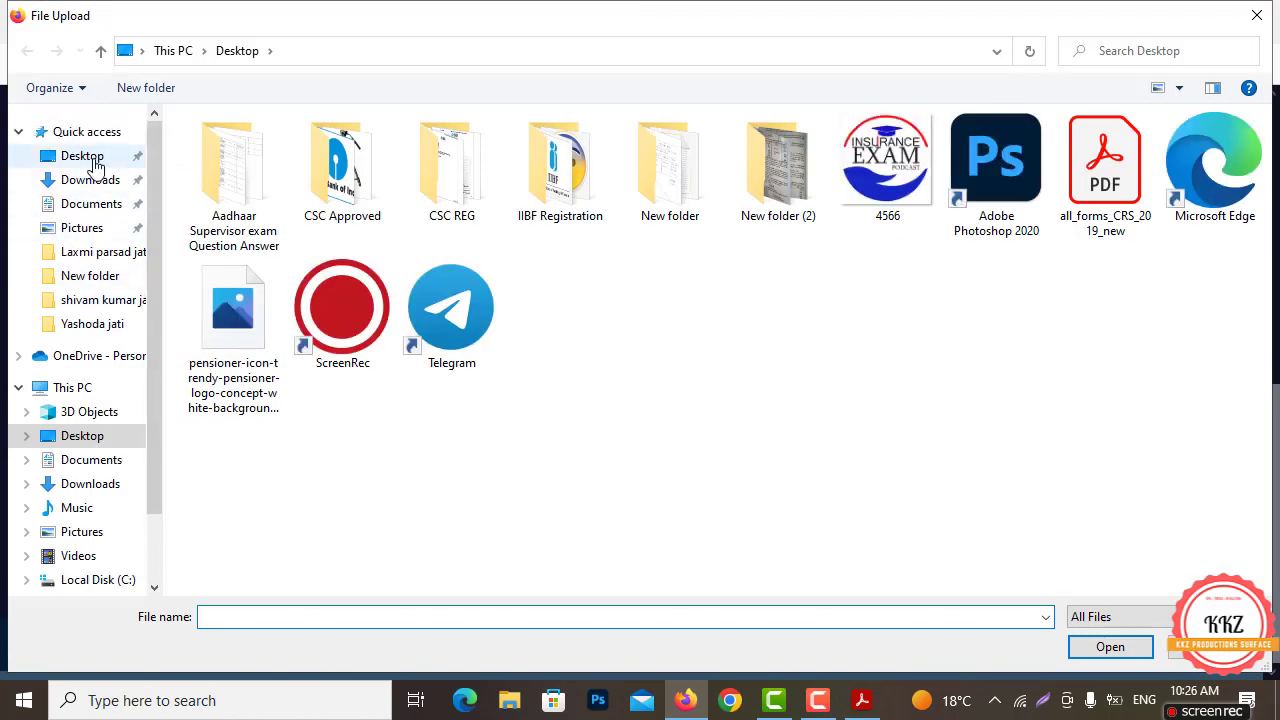
{"action": "left_click", "coordinate": [92, 160]}
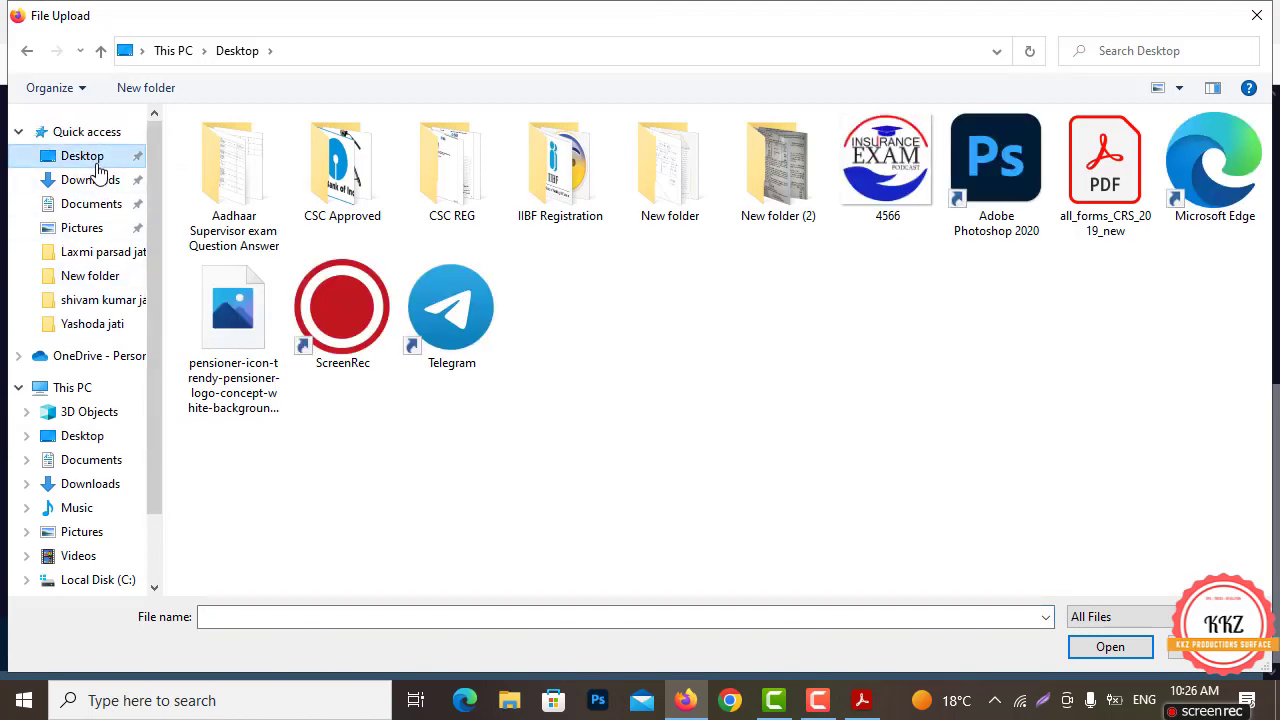
{"action": "double_click", "coordinate": [1100, 188]}
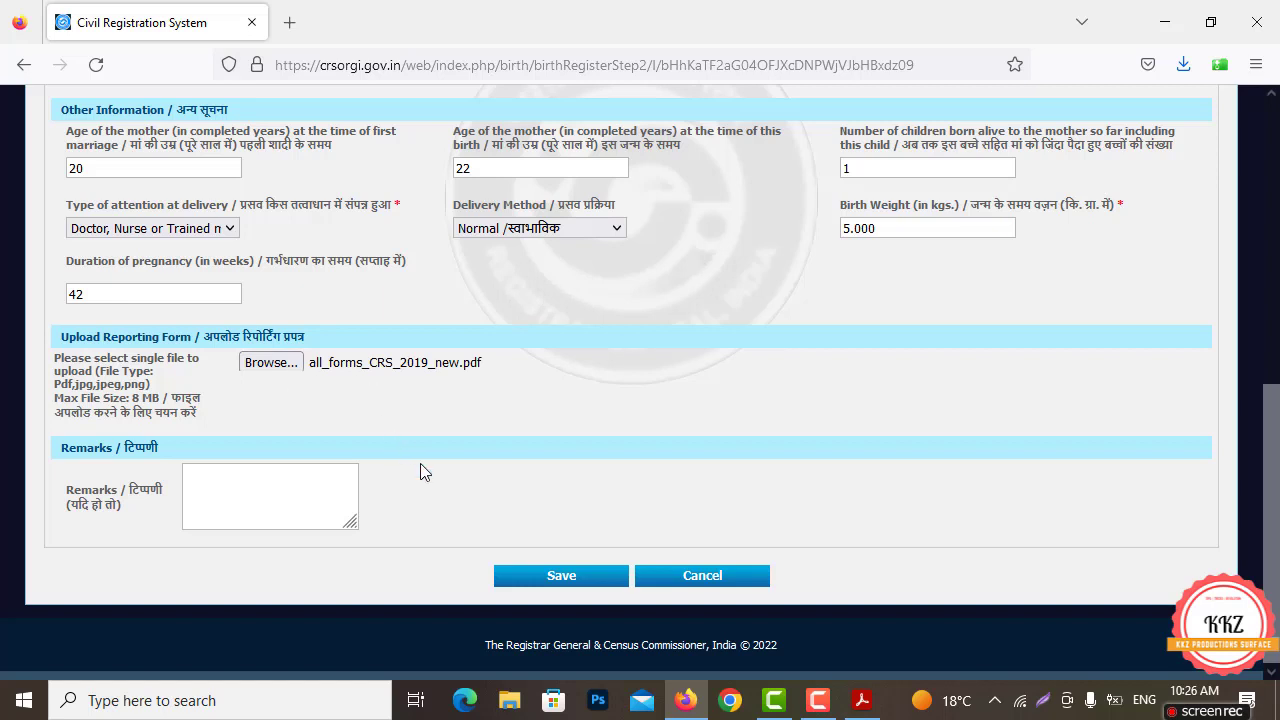
{"action": "left_click", "coordinate": [566, 580]}
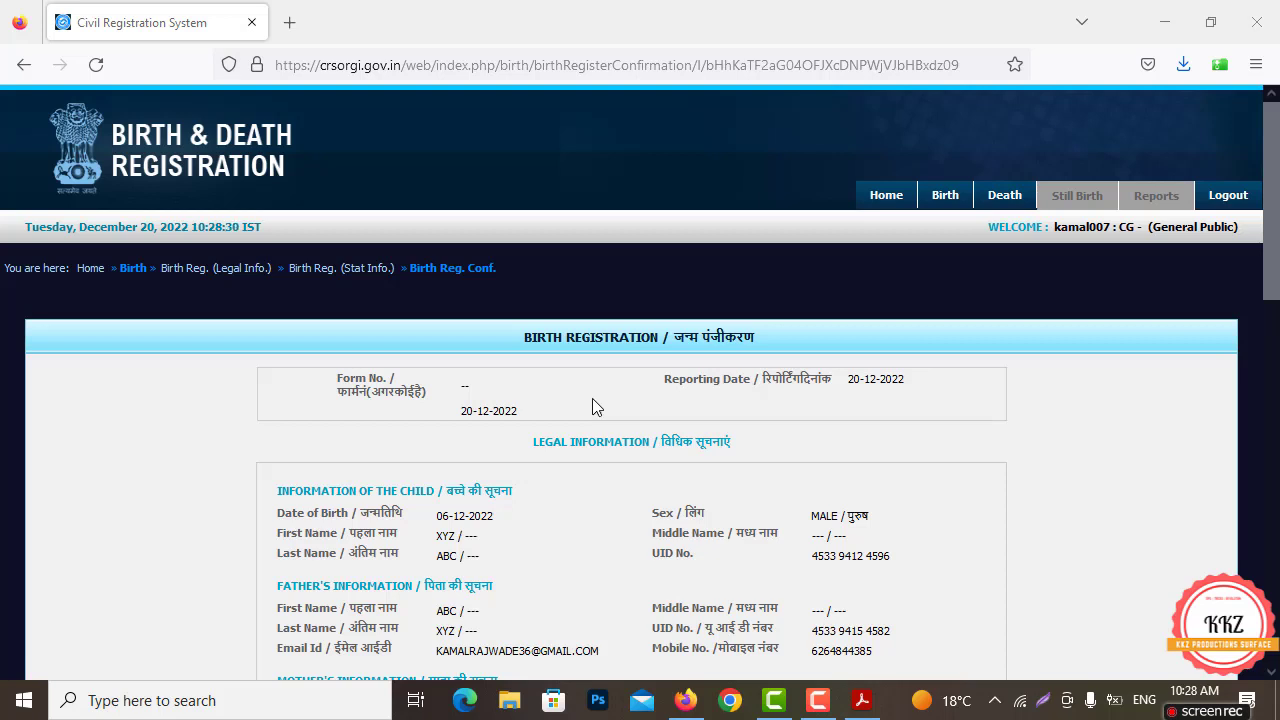
Review the birth registration confirmation page, from the child's and parents' details through the addresses and informant to the uploaded document
{"action": "scroll", "coordinate": [592, 406], "scroll_direction": "down", "scroll_amount": 2}
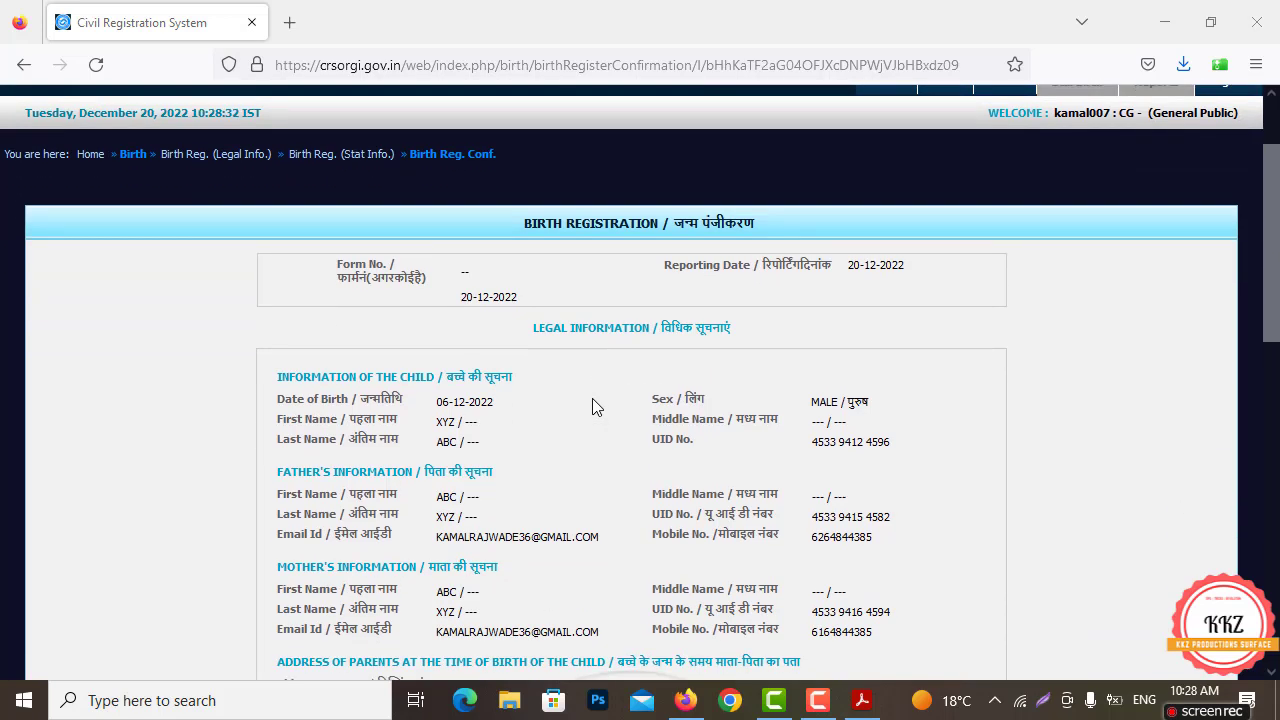
{"action": "scroll", "coordinate": [564, 360], "scroll_direction": "down", "scroll_amount": 1}
{"action": "scroll", "coordinate": [564, 360], "scroll_direction": "down", "scroll_amount": 1}
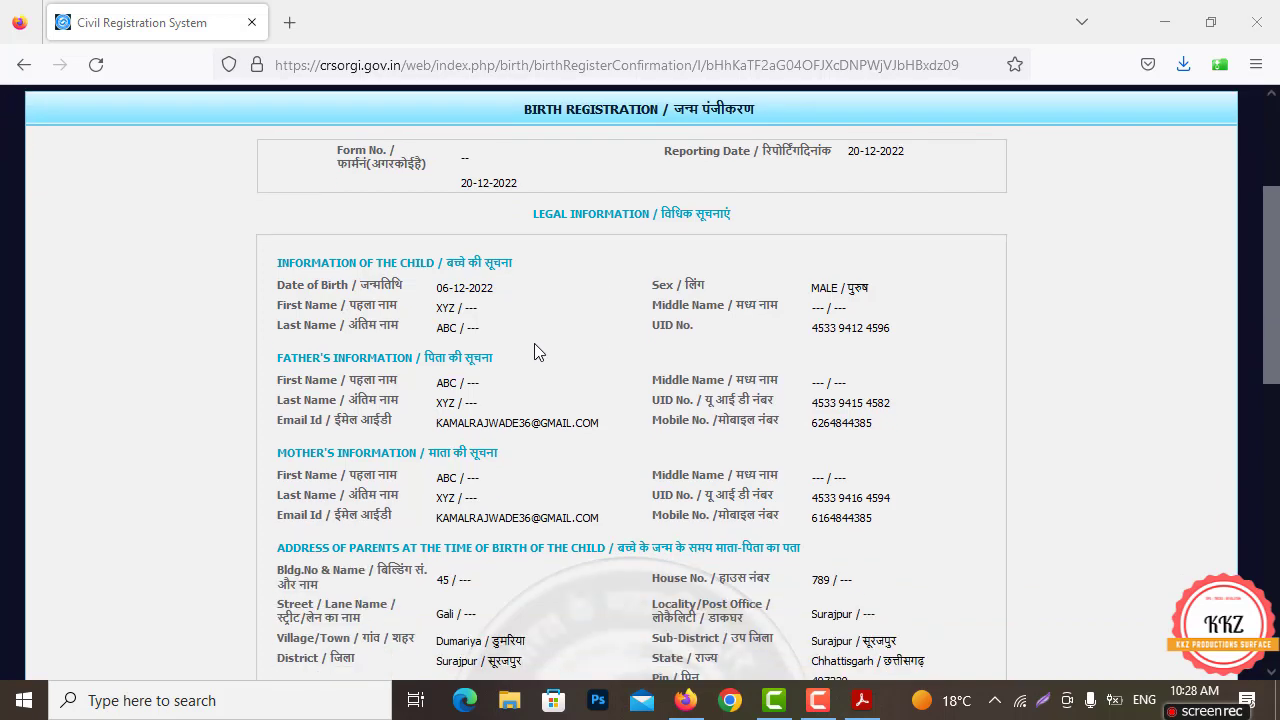
{"action": "scroll", "coordinate": [485, 352], "scroll_direction": "down", "scroll_amount": 2}
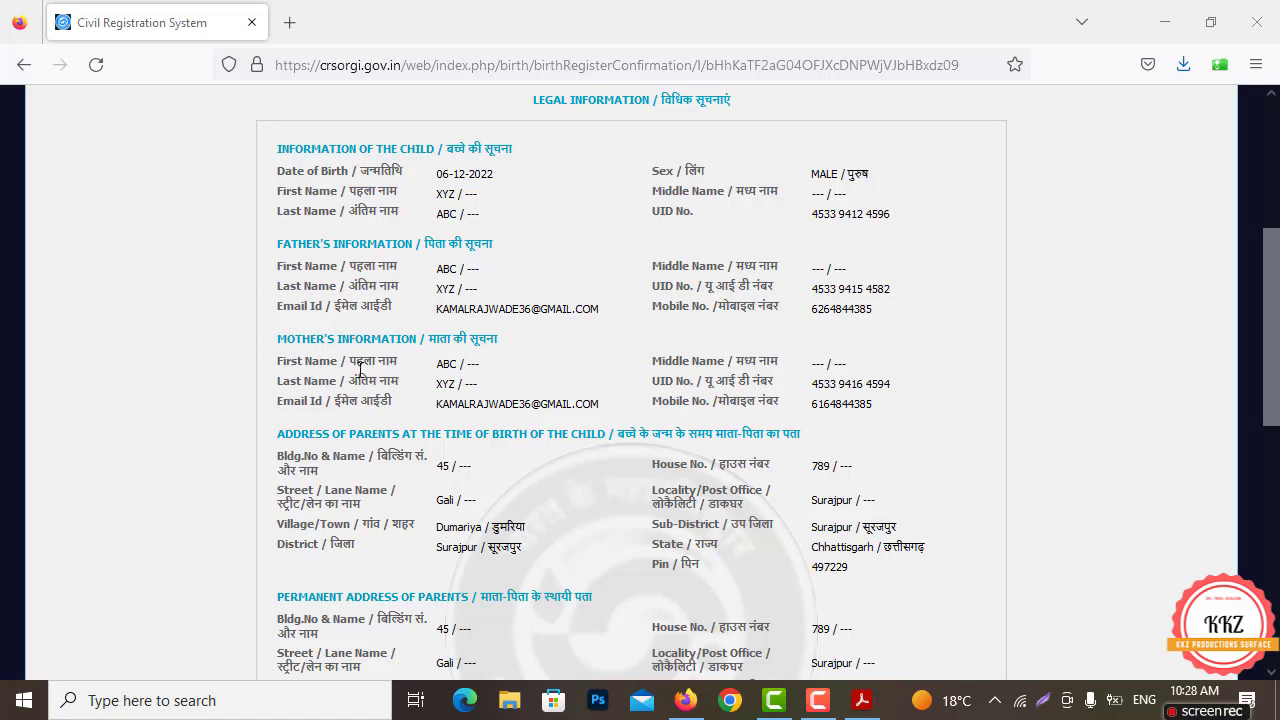
{"action": "scroll", "coordinate": [370, 390], "scroll_direction": "down", "scroll_amount": 2}
{"action": "scroll", "coordinate": [438, 403], "scroll_direction": "down", "scroll_amount": 7}
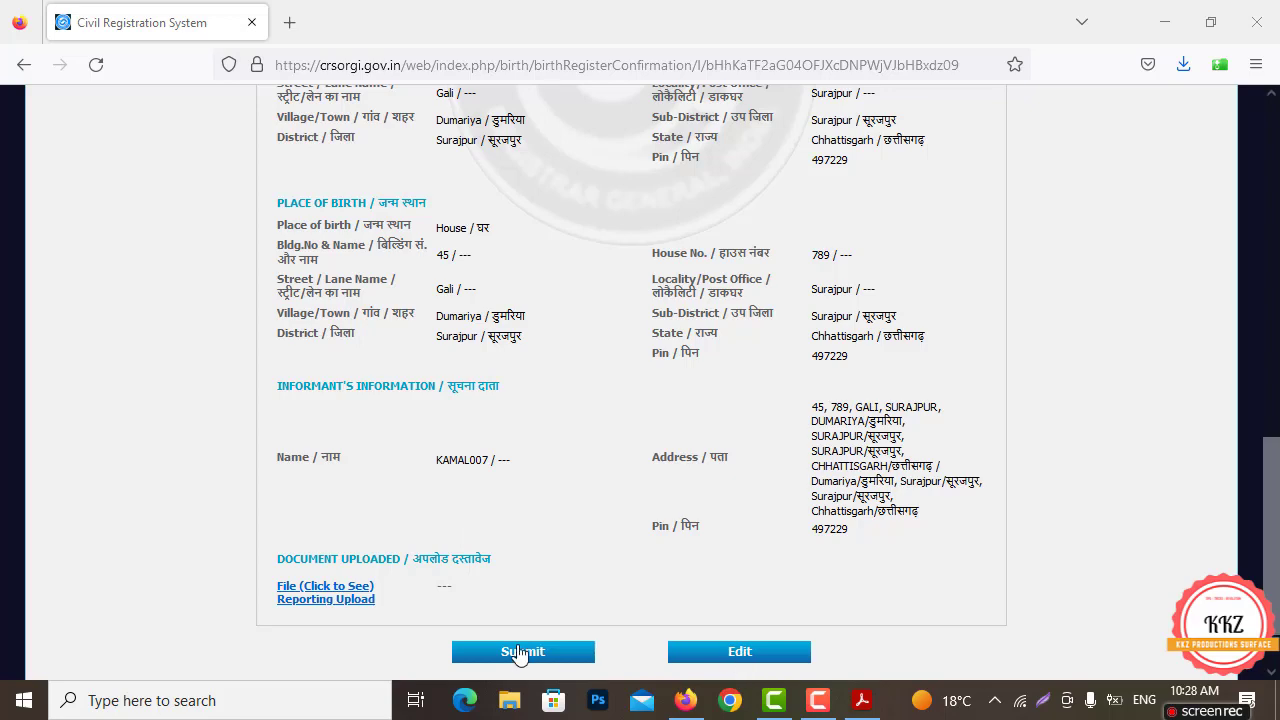
{"action": "scroll", "coordinate": [457, 490], "scroll_direction": "up", "scroll_amount": 5}
{"action": "scroll", "coordinate": [470, 450], "scroll_direction": "up", "scroll_amount": 3}
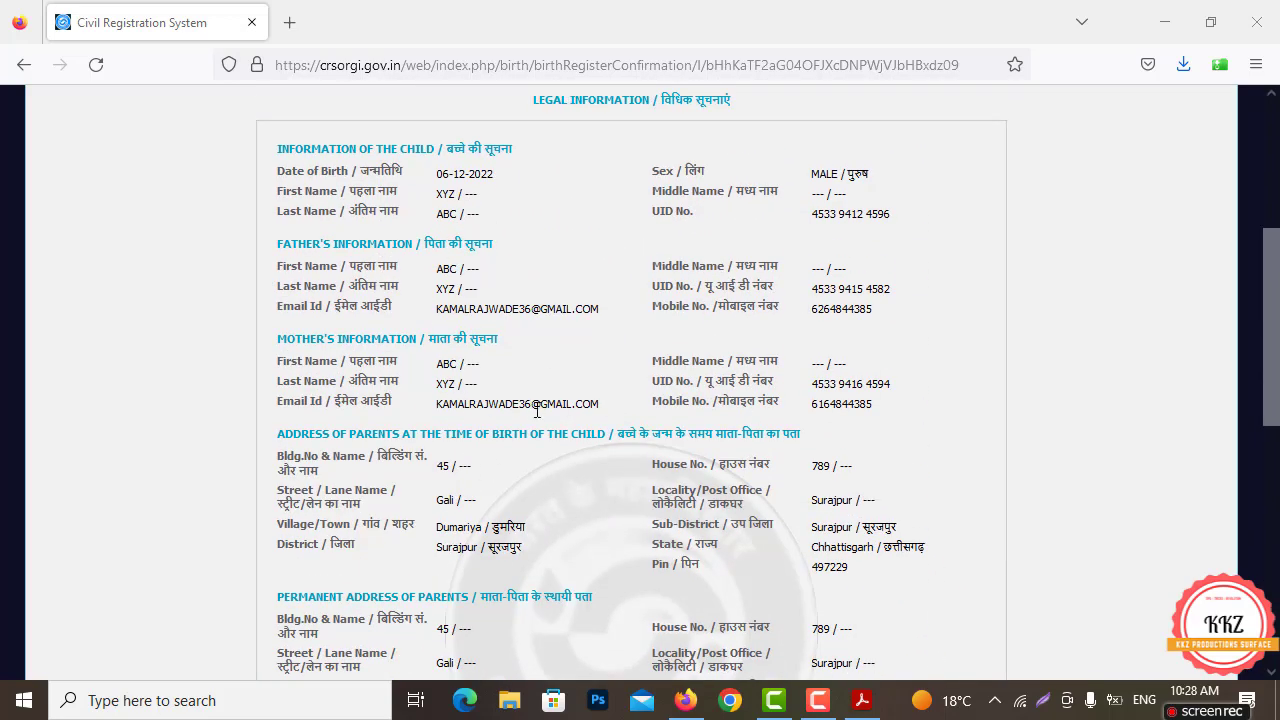
{"action": "scroll", "coordinate": [540, 414], "scroll_direction": "down", "scroll_amount": 8}
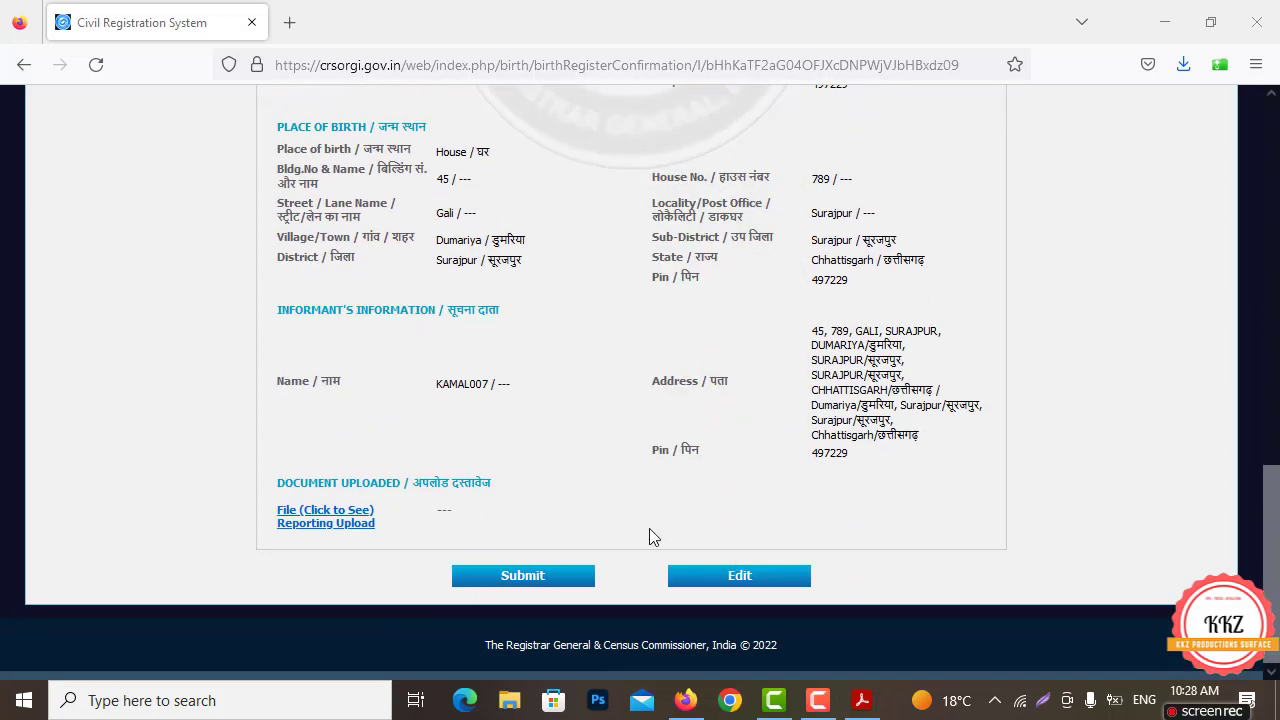
Submit the birth registration and look through both pages of the generated Form No. 1 birth report
{"action": "left_click", "coordinate": [529, 582]}
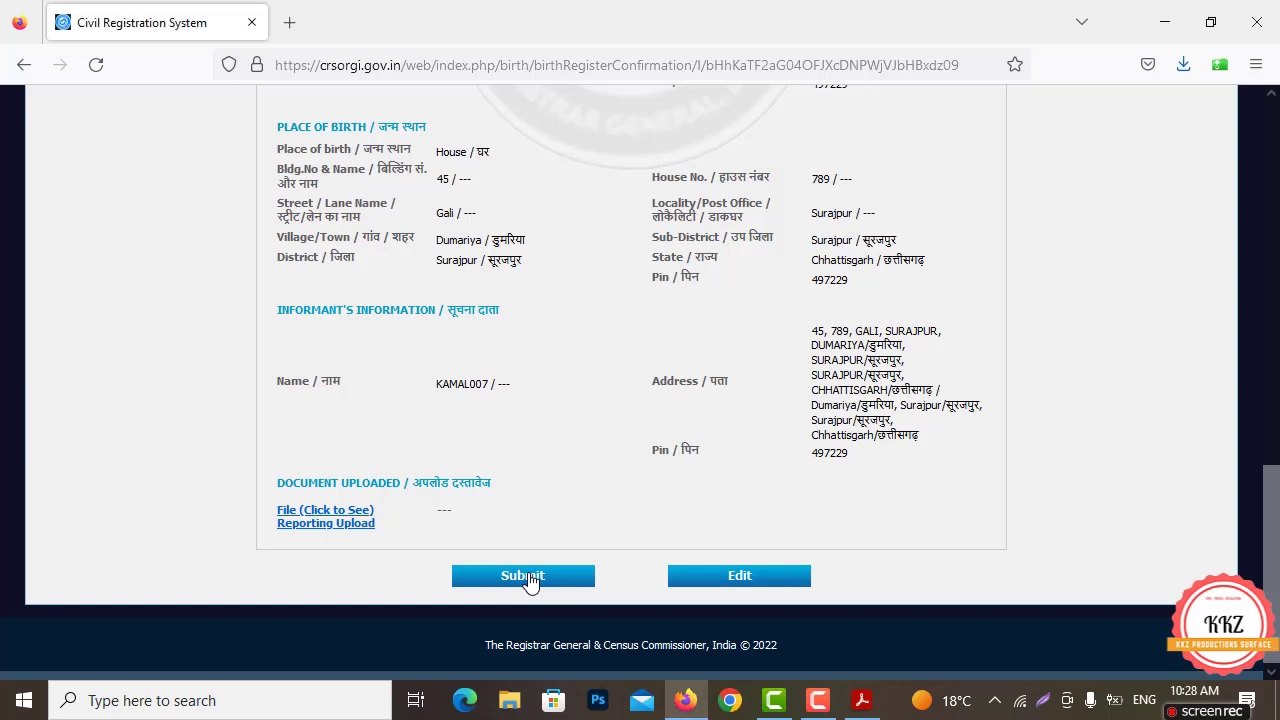
{"action": "left_click", "coordinate": [529, 577]}
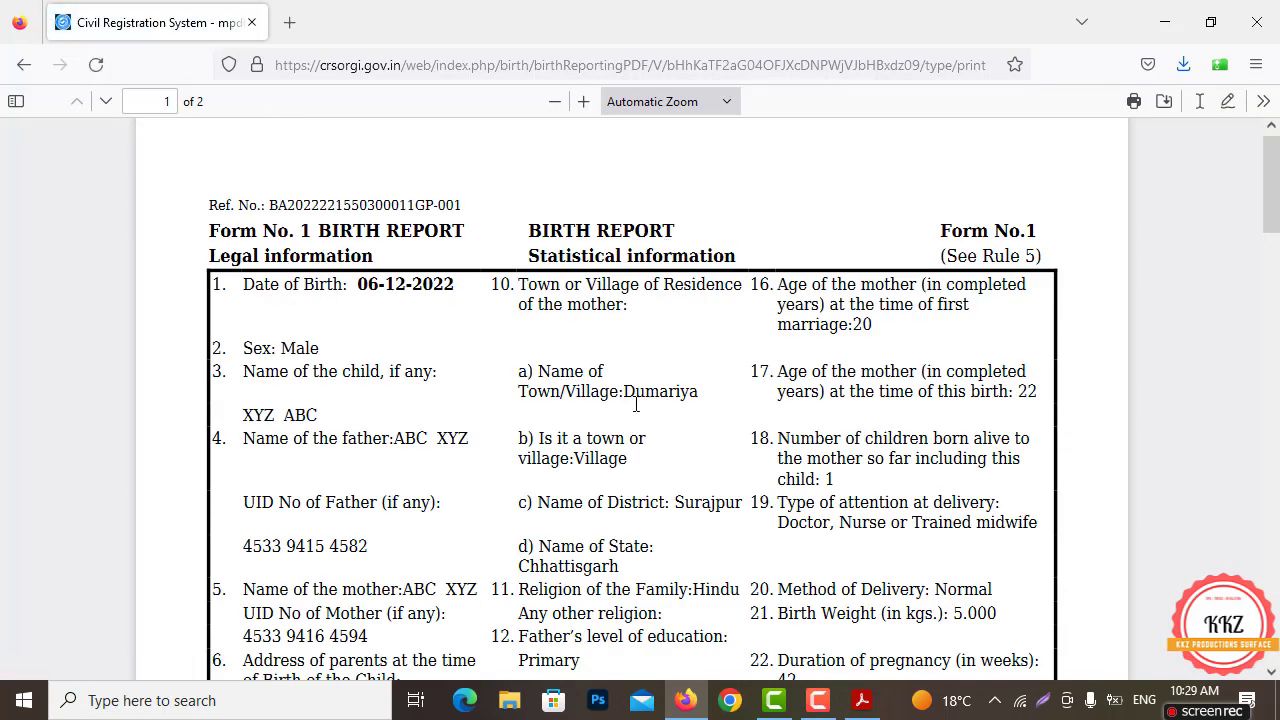
{"action": "scroll", "coordinate": [636, 404], "scroll_direction": "down", "scroll_amount": 10}
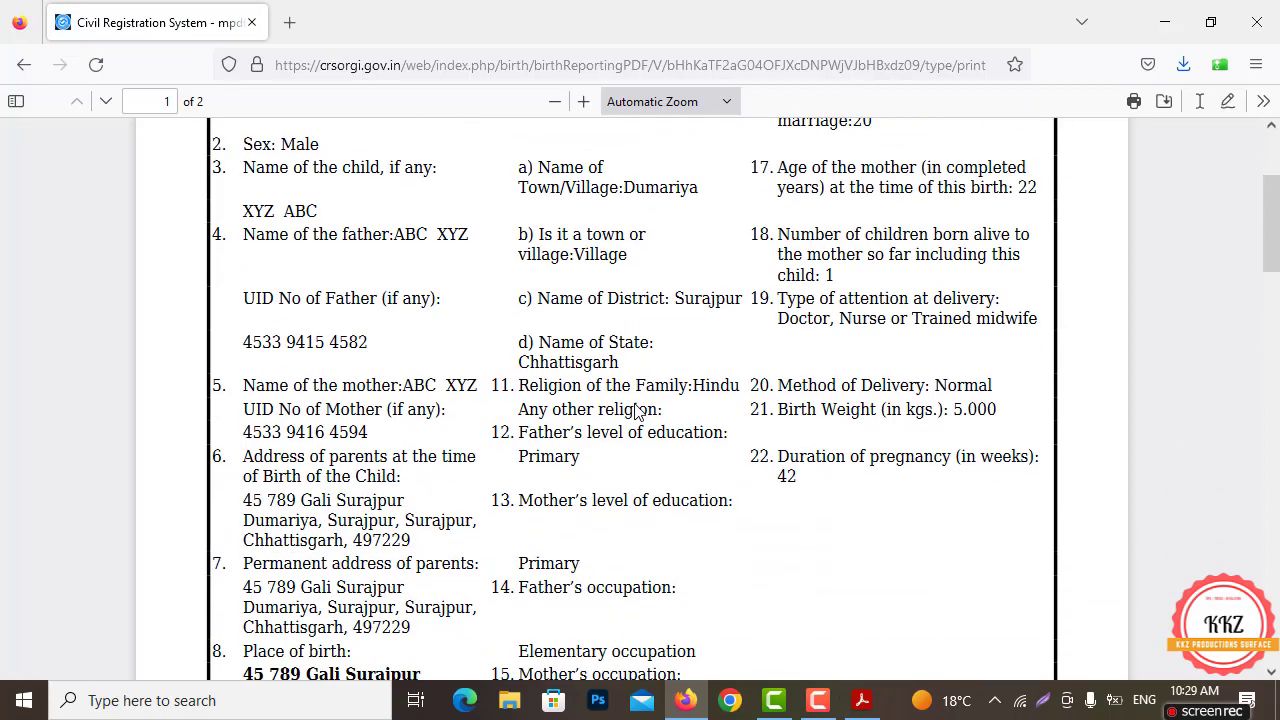
{"action": "scroll", "coordinate": [636, 405], "scroll_direction": "down", "scroll_amount": 2}
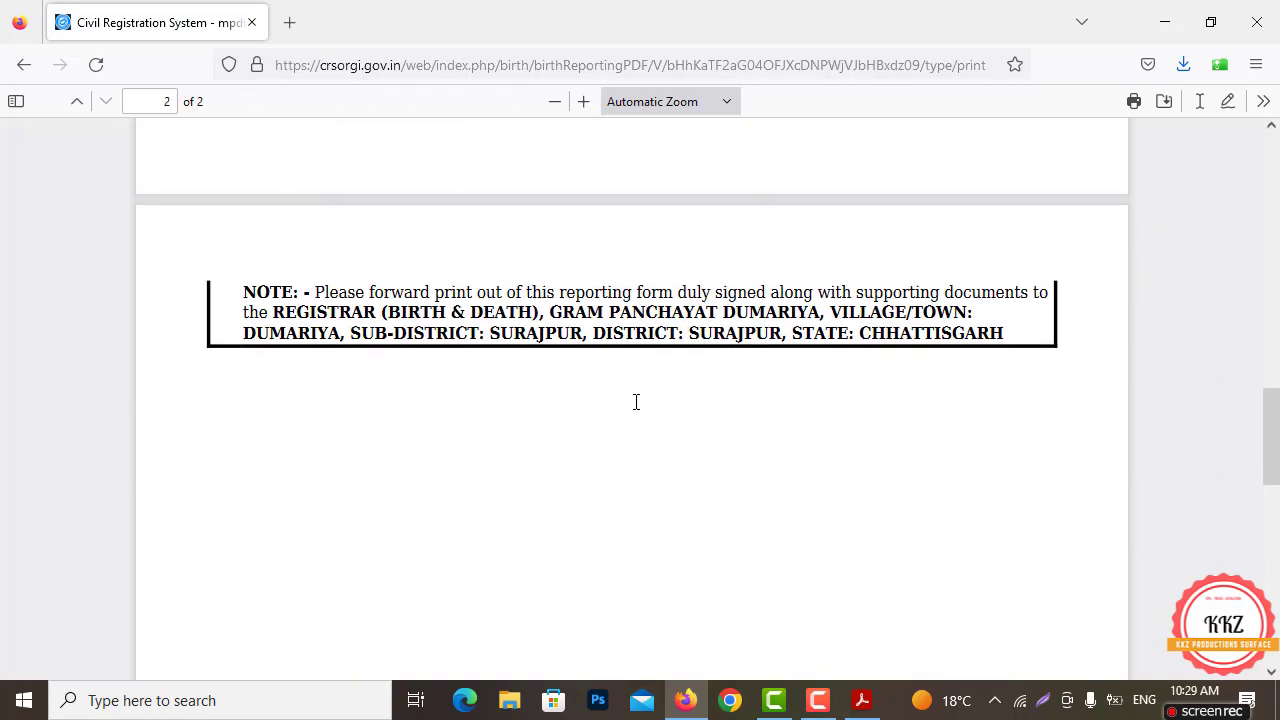
{"action": "scroll", "coordinate": [634, 440], "scroll_direction": "up", "scroll_amount": 10}
{"action": "scroll", "coordinate": [640, 437], "scroll_direction": "up", "scroll_amount": 3}
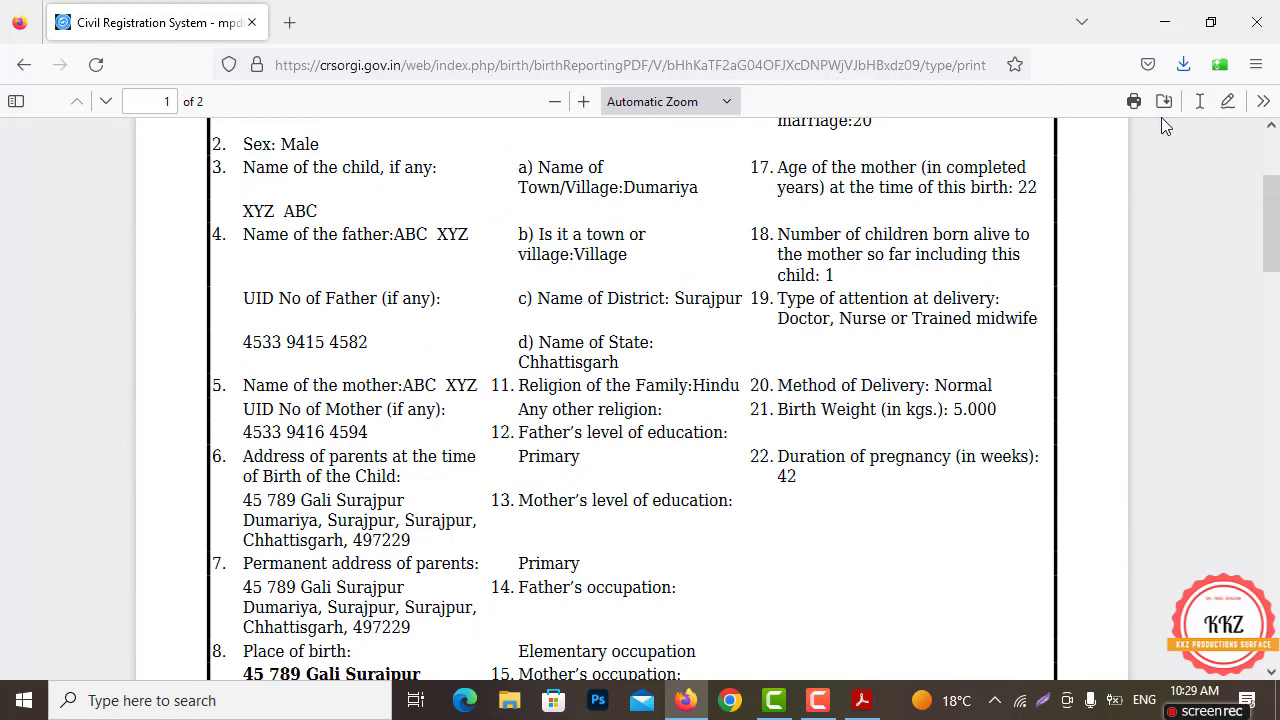
Download the generated birth report and save it to the desktop as a PDF named mpdf
{"action": "scroll", "coordinate": [1161, 125], "scroll_direction": "down", "scroll_amount": 8}
{"action": "scroll", "coordinate": [1161, 125], "scroll_direction": "down", "scroll_amount": 2}
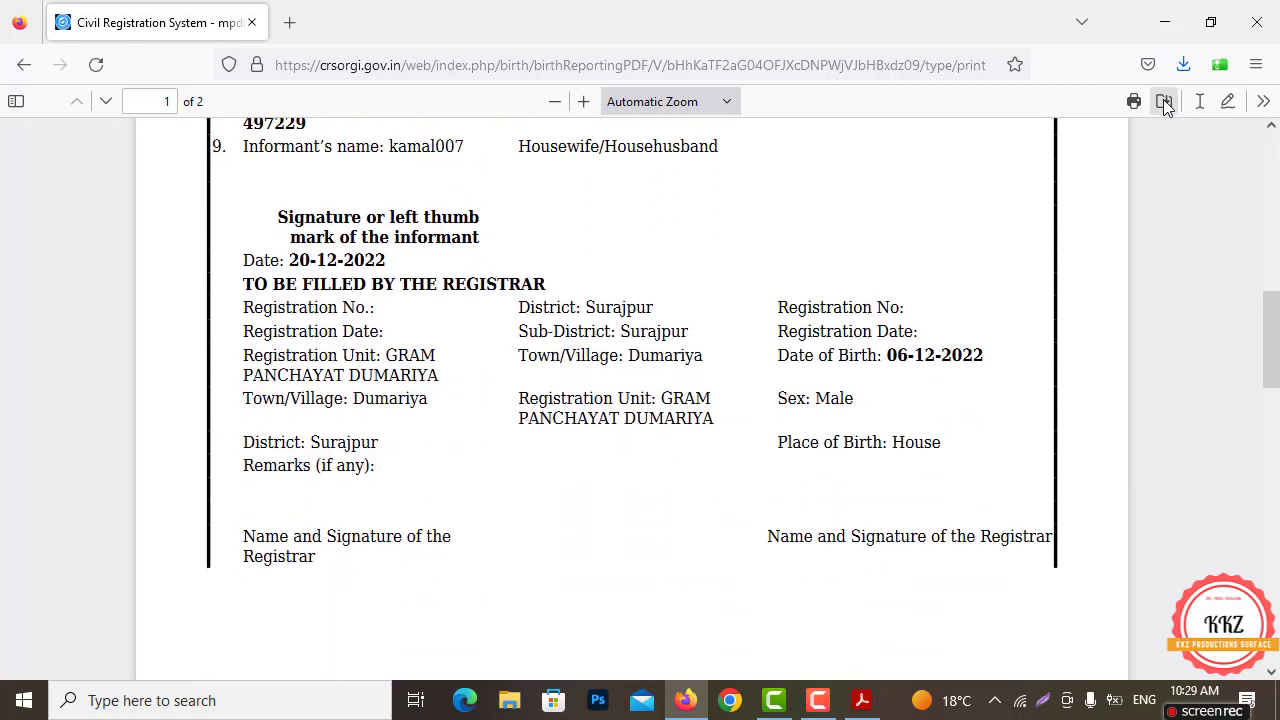
{"action": "scroll", "coordinate": [1146, 177], "scroll_direction": "down", "scroll_amount": 8}
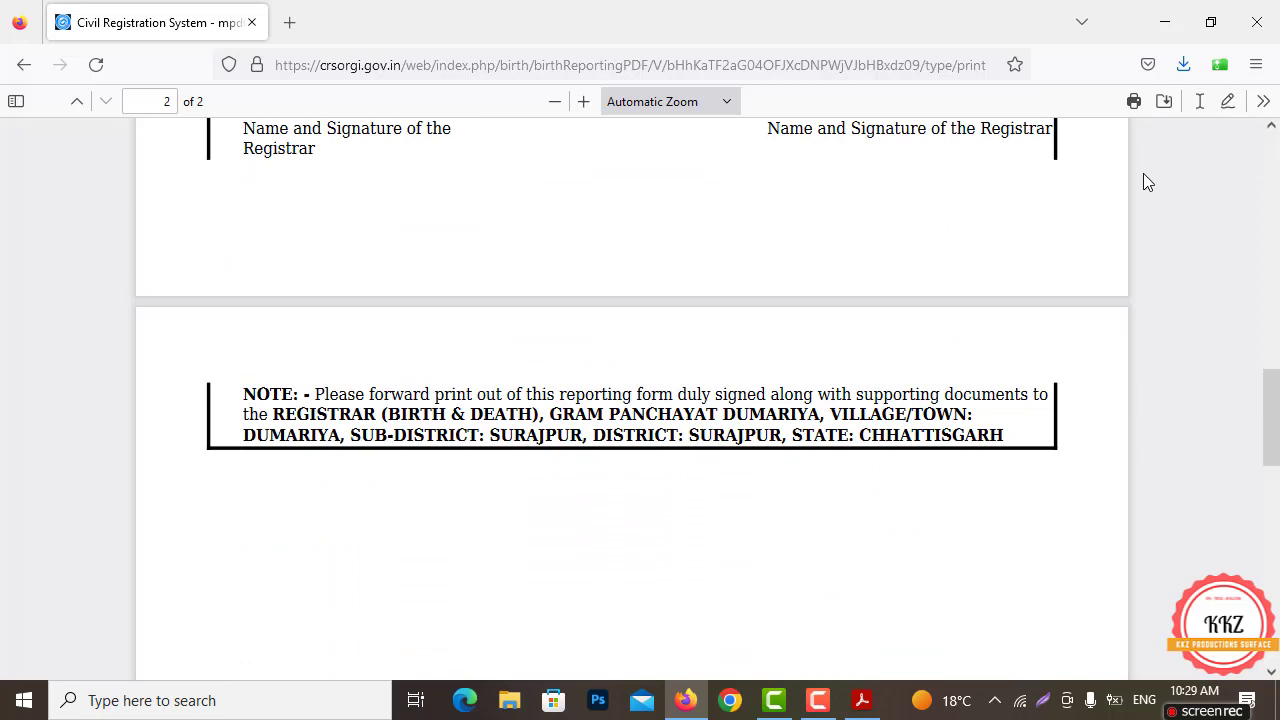
{"action": "left_click", "coordinate": [1163, 101]}
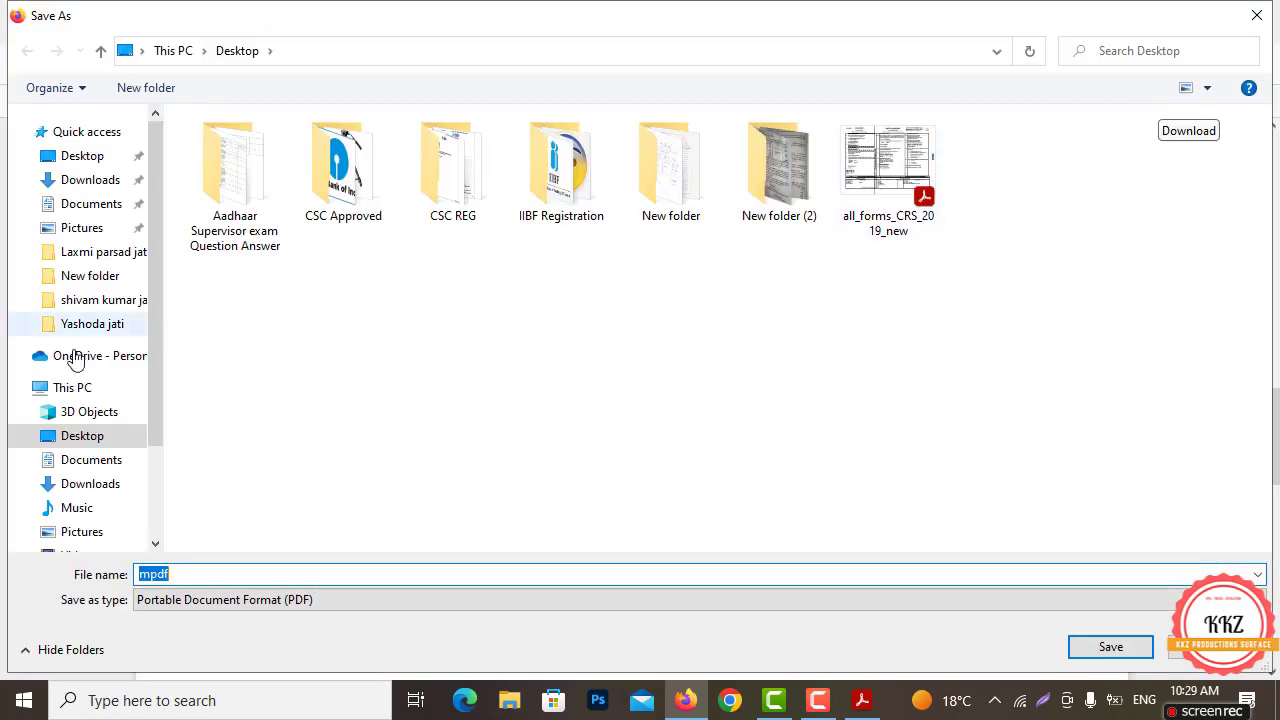
{"action": "left_click", "coordinate": [84, 158]}
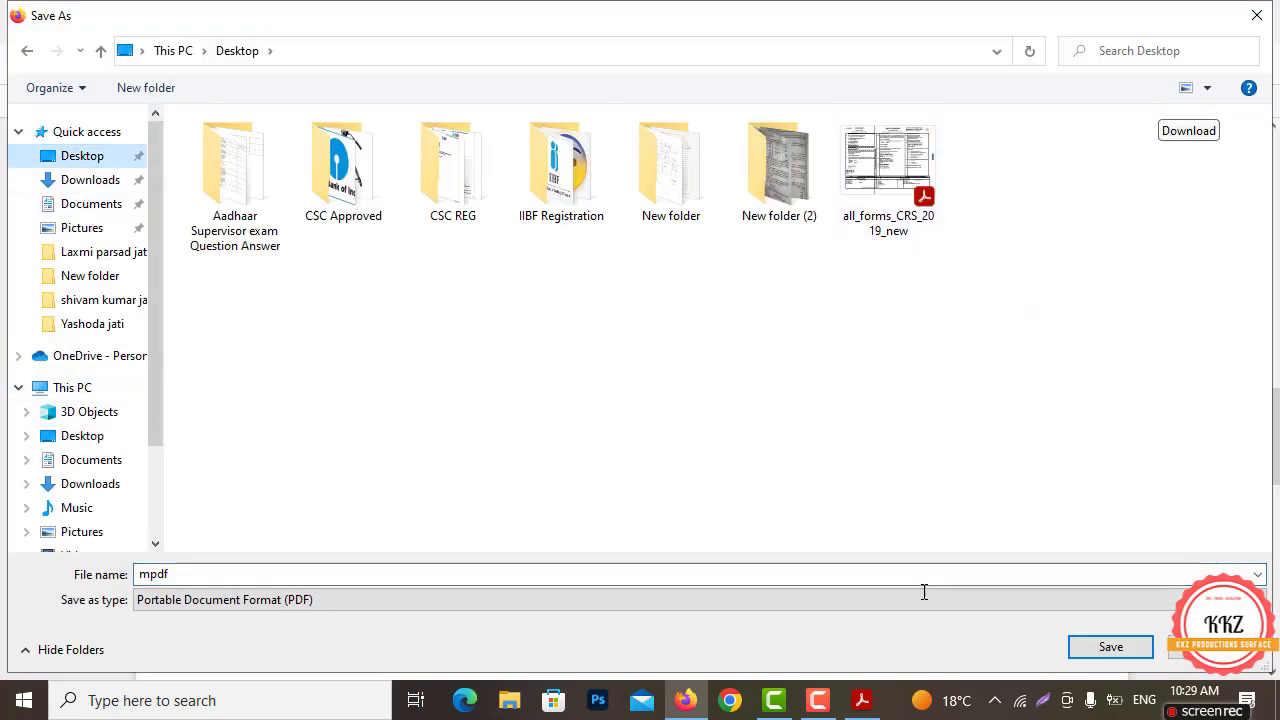
{"action": "left_click", "coordinate": [1110, 648]}
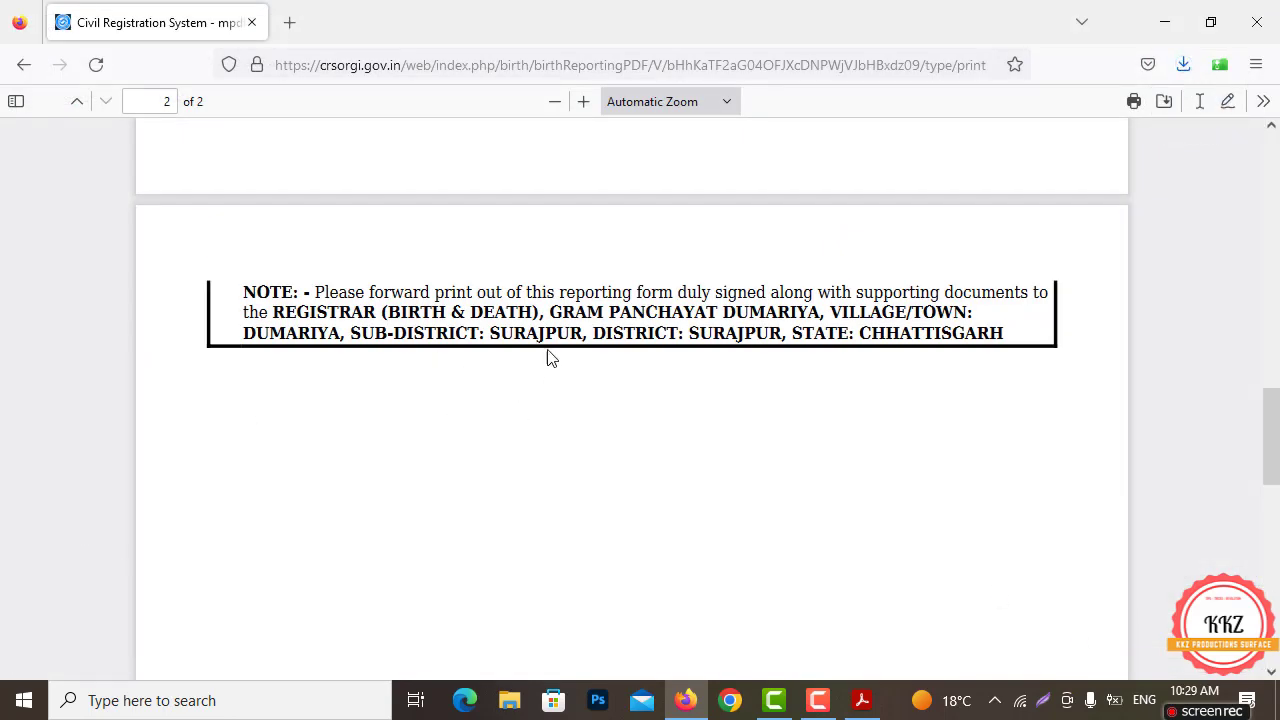
Check the report's registrar section and the forwarding note on page 2, and minimize the browser to show the desktop
{"action": "scroll", "coordinate": [558, 437], "scroll_direction": "up", "scroll_amount": 8}
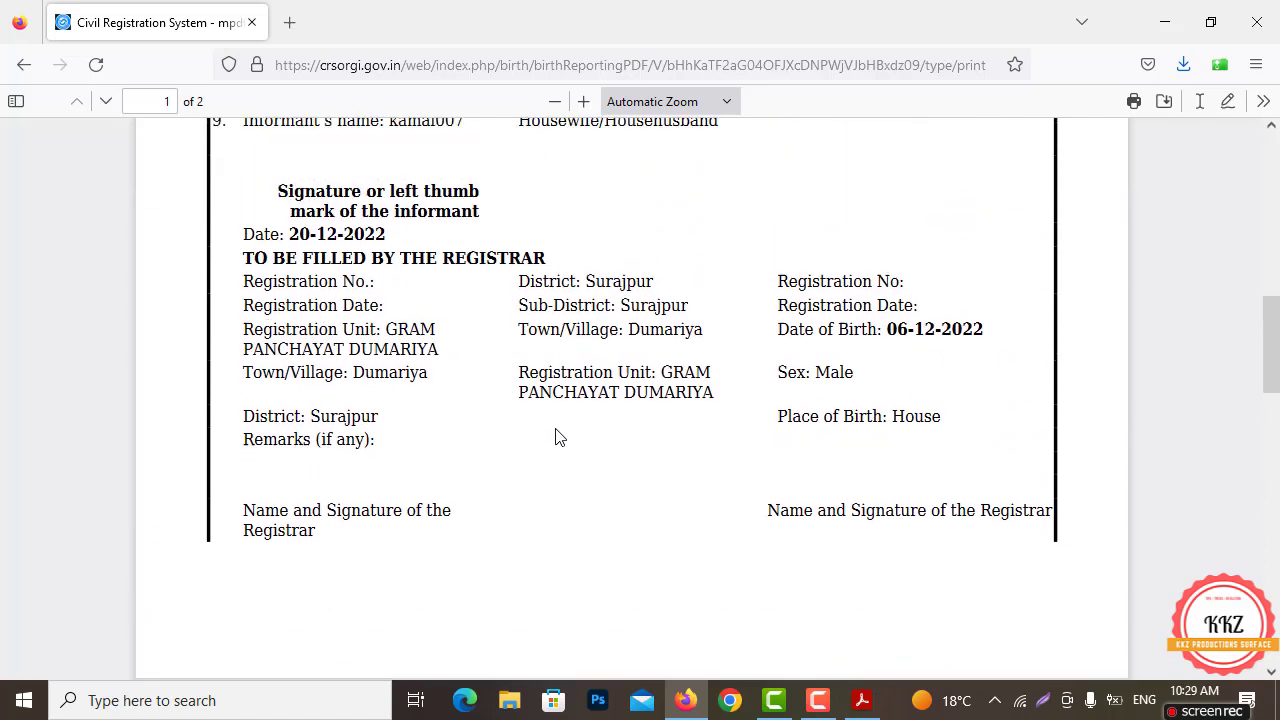
{"action": "scroll", "coordinate": [560, 438], "scroll_direction": "down", "scroll_amount": 5}
{"action": "scroll", "coordinate": [569, 440], "scroll_direction": "down", "scroll_amount": 5}
{"action": "scroll", "coordinate": [569, 440], "scroll_direction": "up", "scroll_amount": 4}
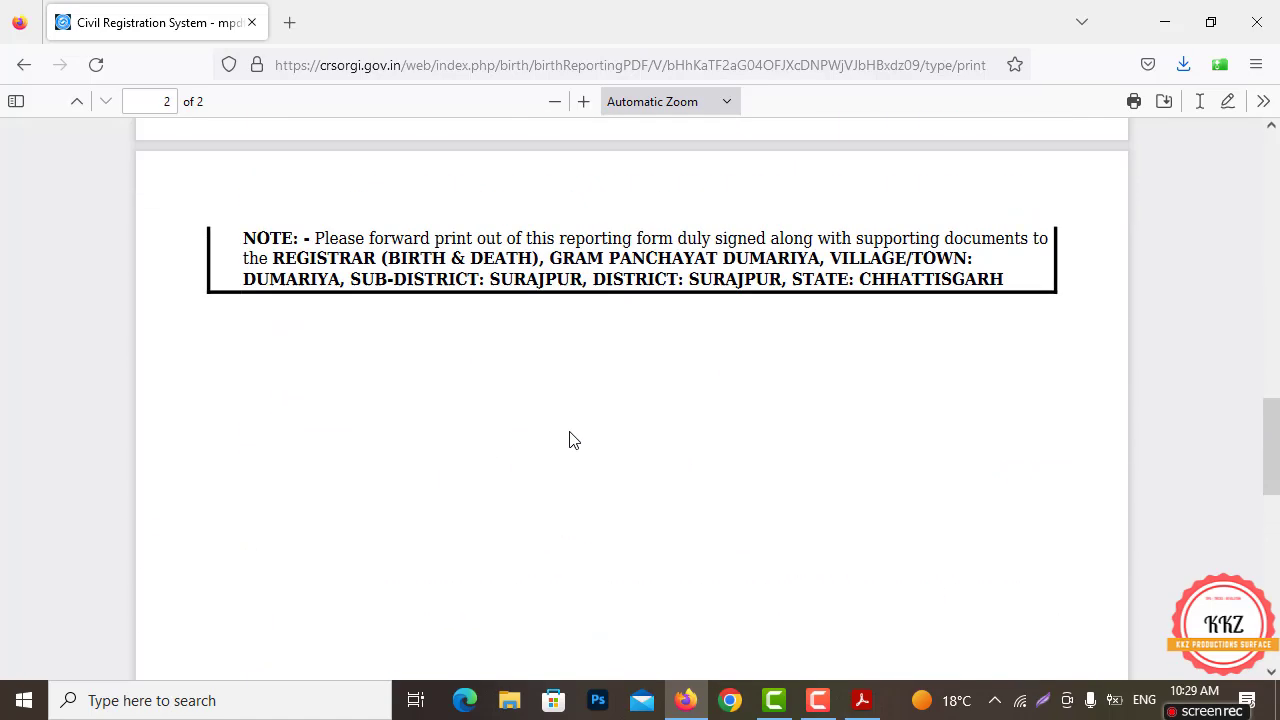
{"action": "left_click", "coordinate": [1162, 28]}
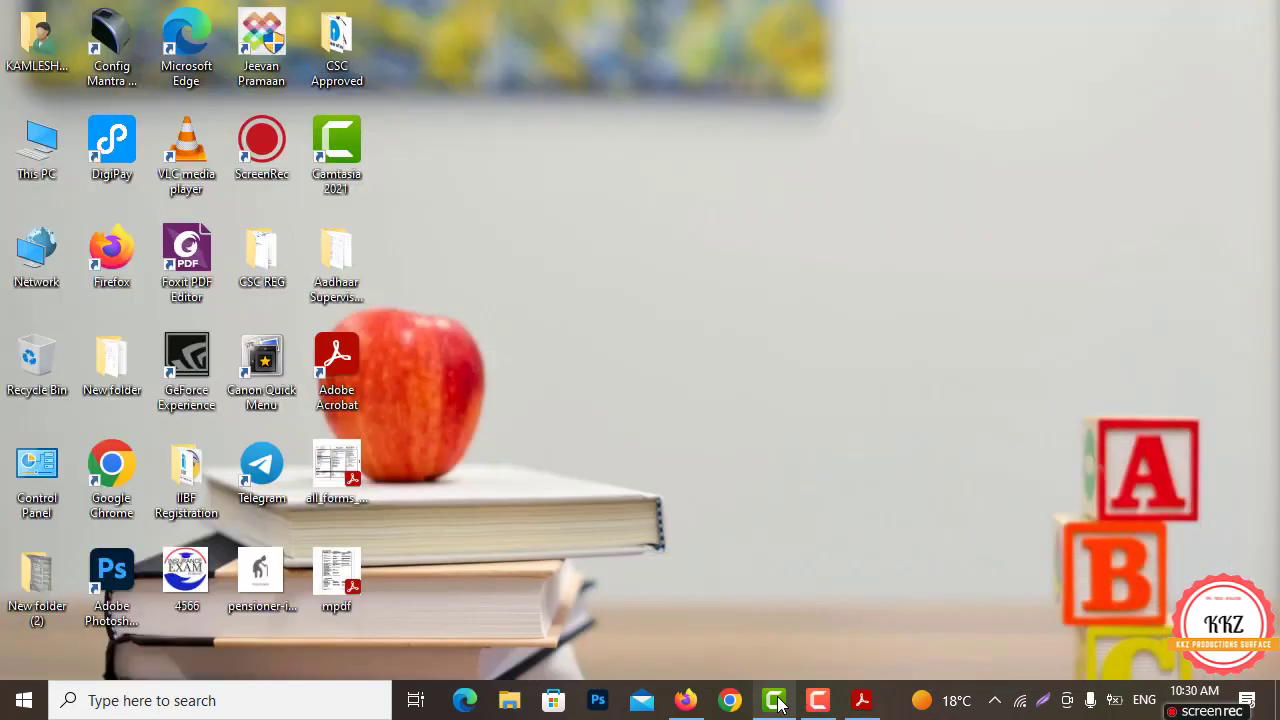
Bring the birth report back up in Firefox, review it from the Form No. 1 heading to the closing note, and return to the desktop
{"action": "left_click", "coordinate": [685, 700]}
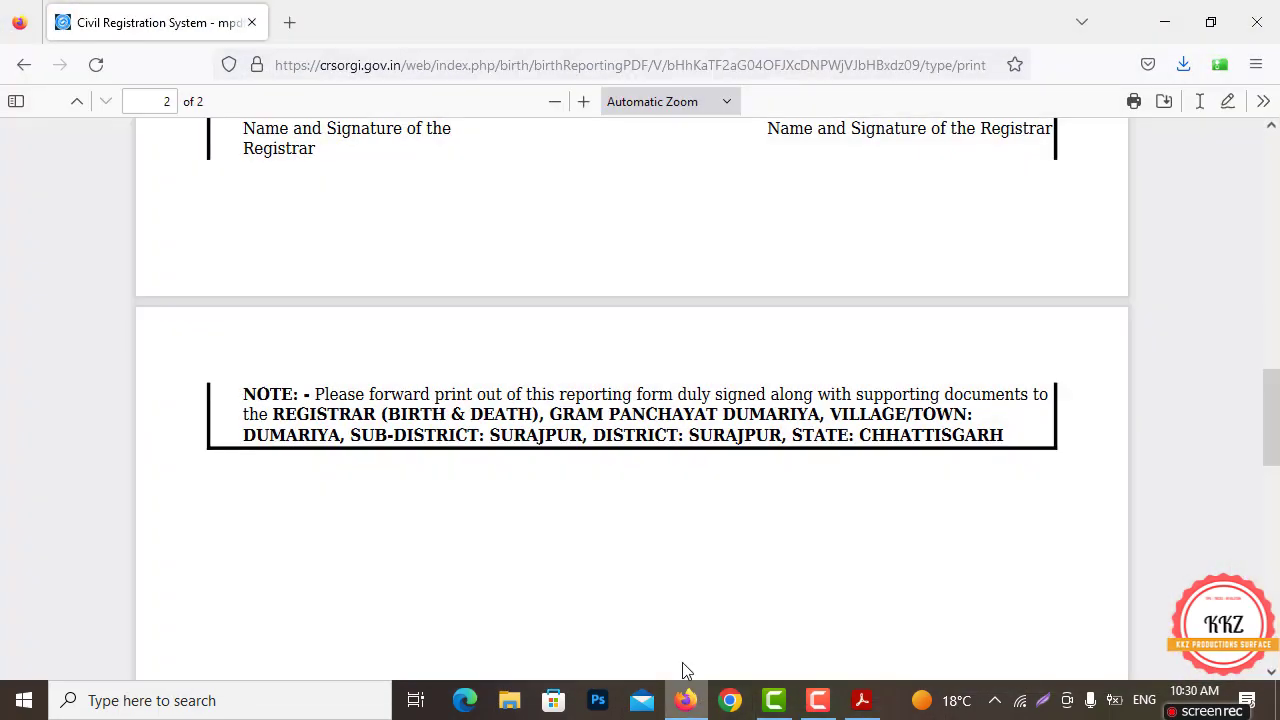
{"action": "scroll", "coordinate": [603, 368], "scroll_direction": "up", "scroll_amount": 4}
{"action": "scroll", "coordinate": [603, 368], "scroll_direction": "up", "scroll_amount": 8}
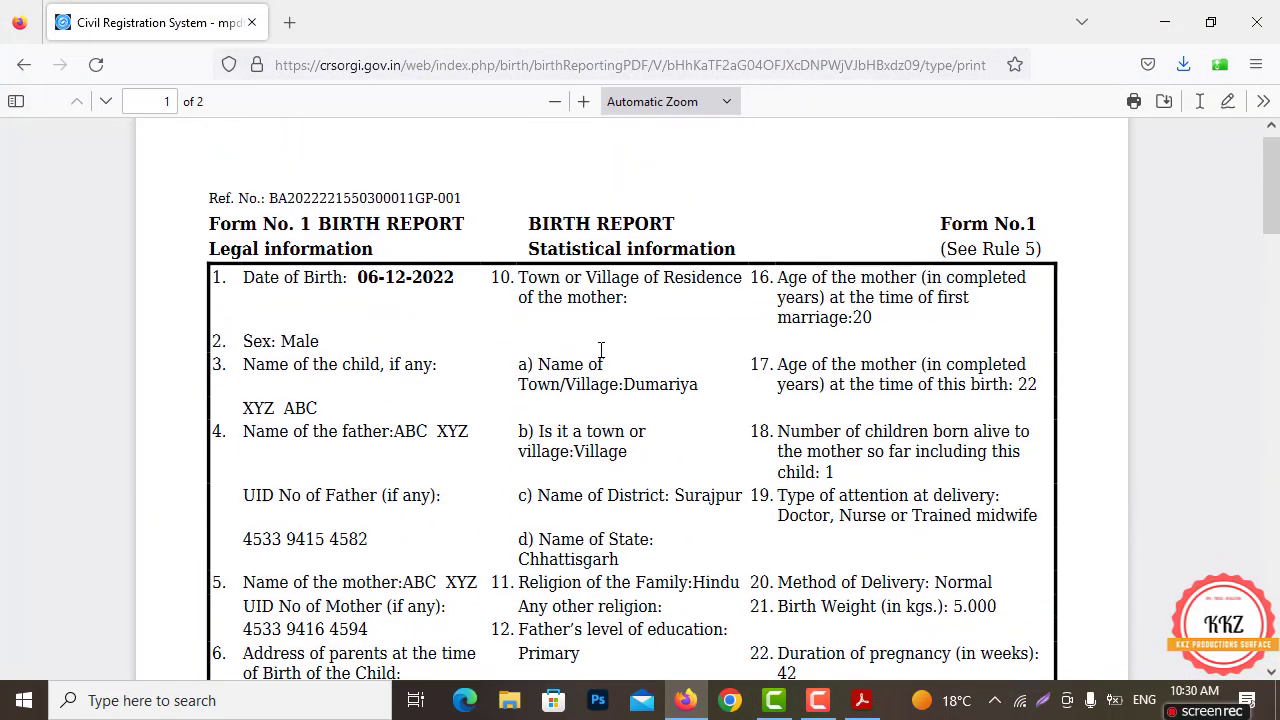
{"action": "scroll", "coordinate": [600, 355], "scroll_direction": "down", "scroll_amount": 10}
{"action": "scroll", "coordinate": [630, 389], "scroll_direction": "down", "scroll_amount": 5}
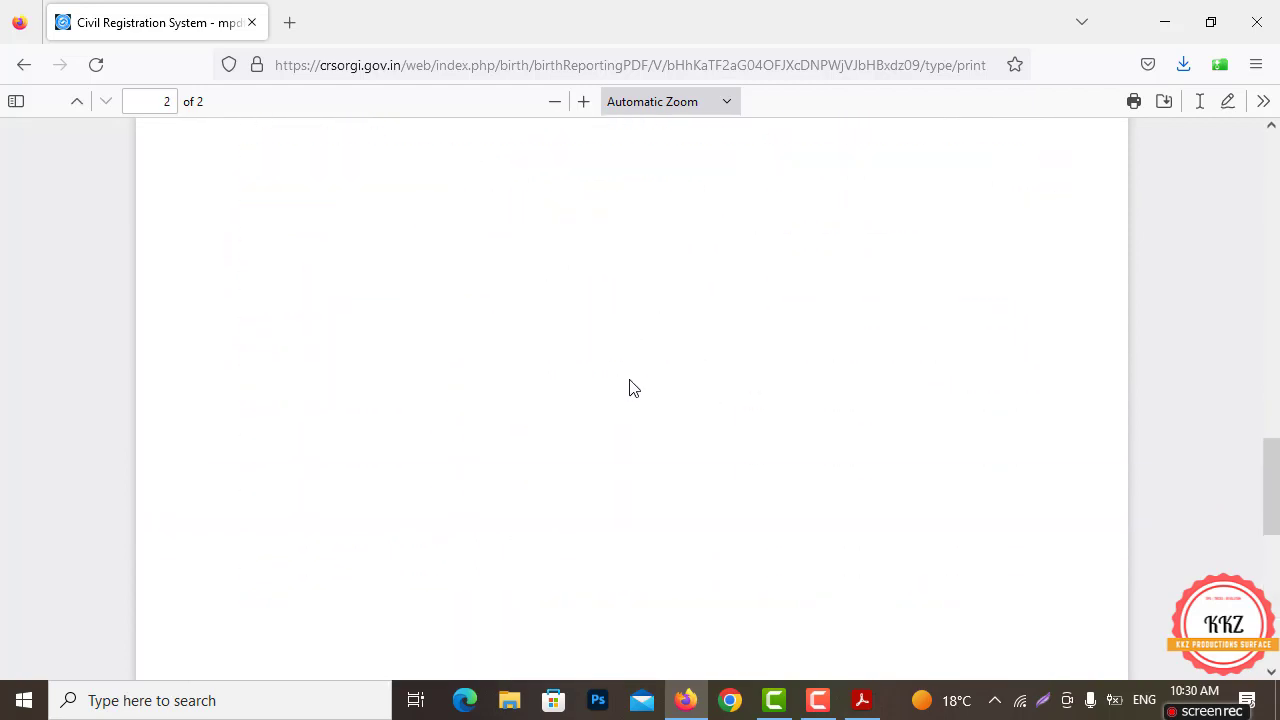
{"action": "scroll", "coordinate": [630, 389], "scroll_direction": "up", "scroll_amount": 5}
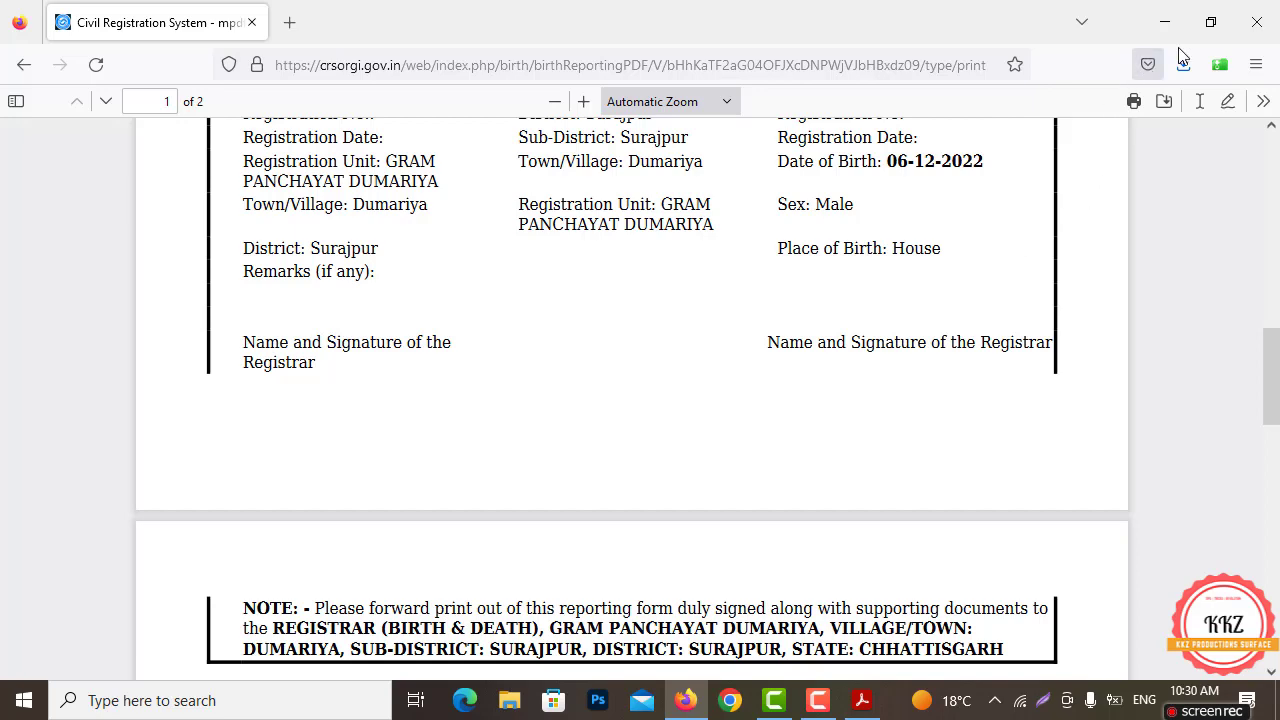
{"action": "left_click", "coordinate": [1164, 22]}
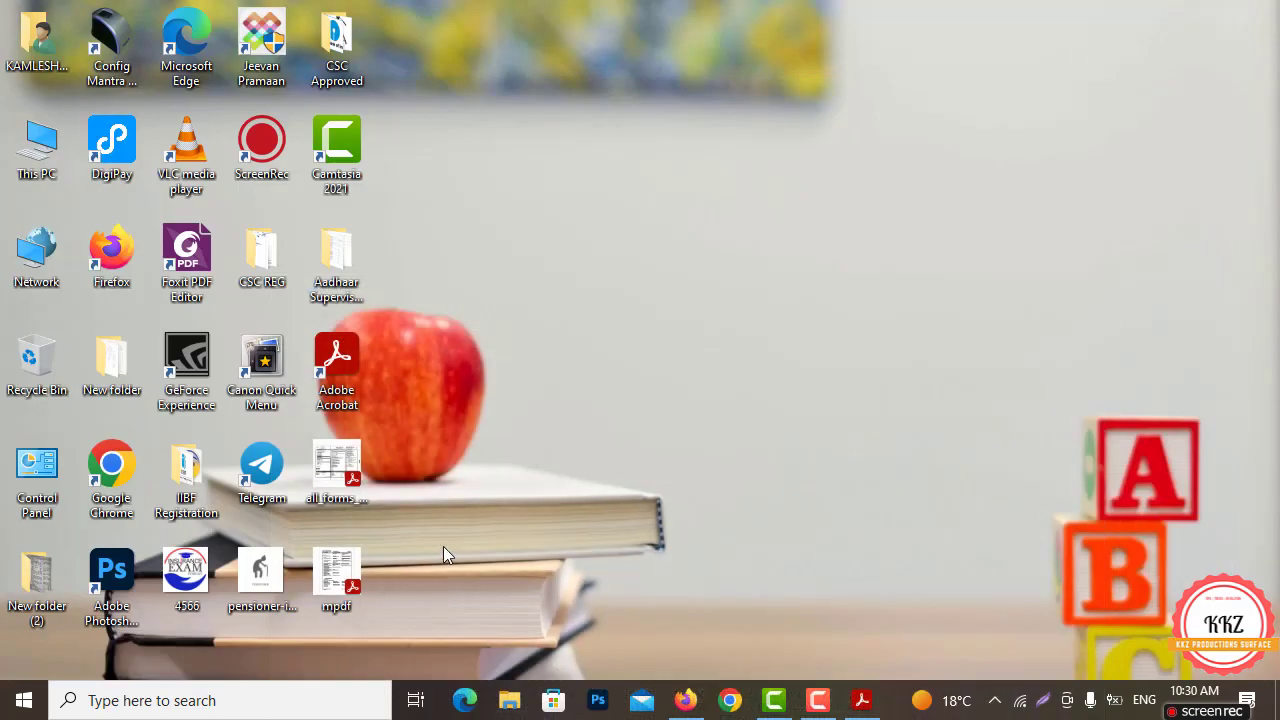